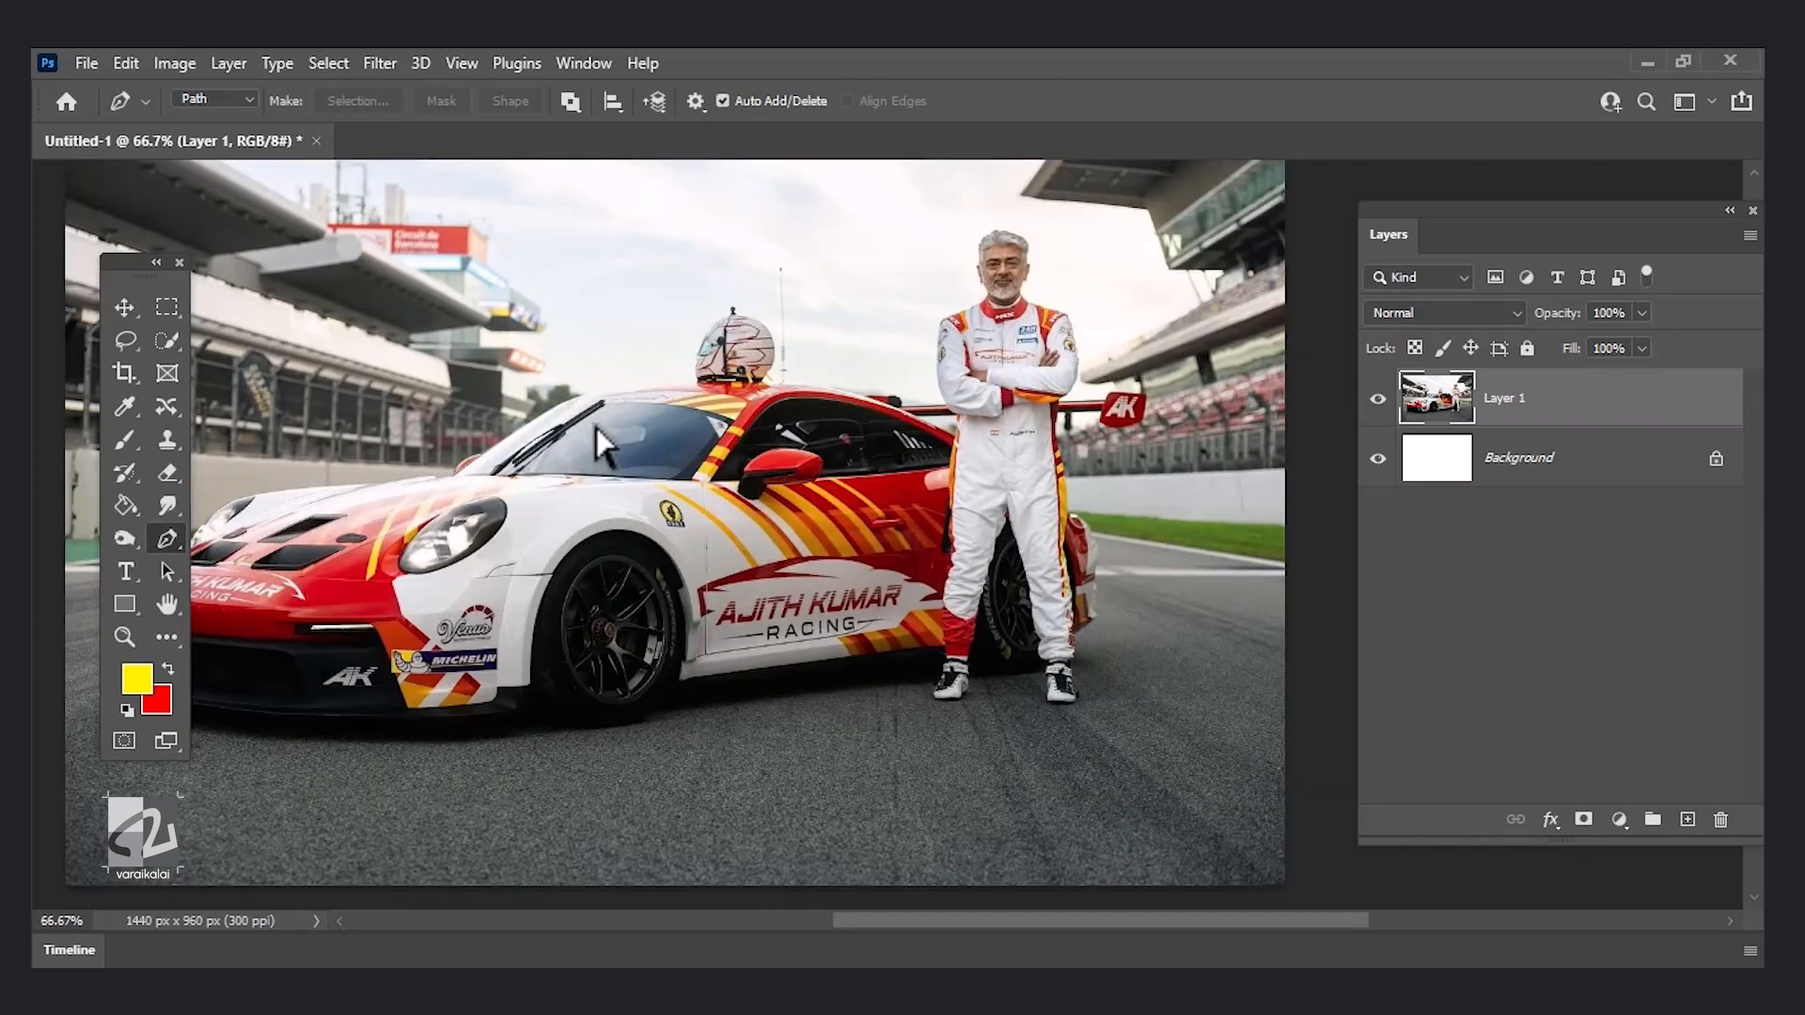
# - Start a Pen tool path at the base of the car's windshield and curve it forward along the hood's upper edge
pyautogui.hotkey('ctrl', '+')
pyautogui.moveTo(437, 313); pyautogui.dragTo(753, 294)
pyautogui.hotkey('ctrl', '+')
pyautogui.moveTo(504, 342); pyautogui.dragTo(1027, 350)
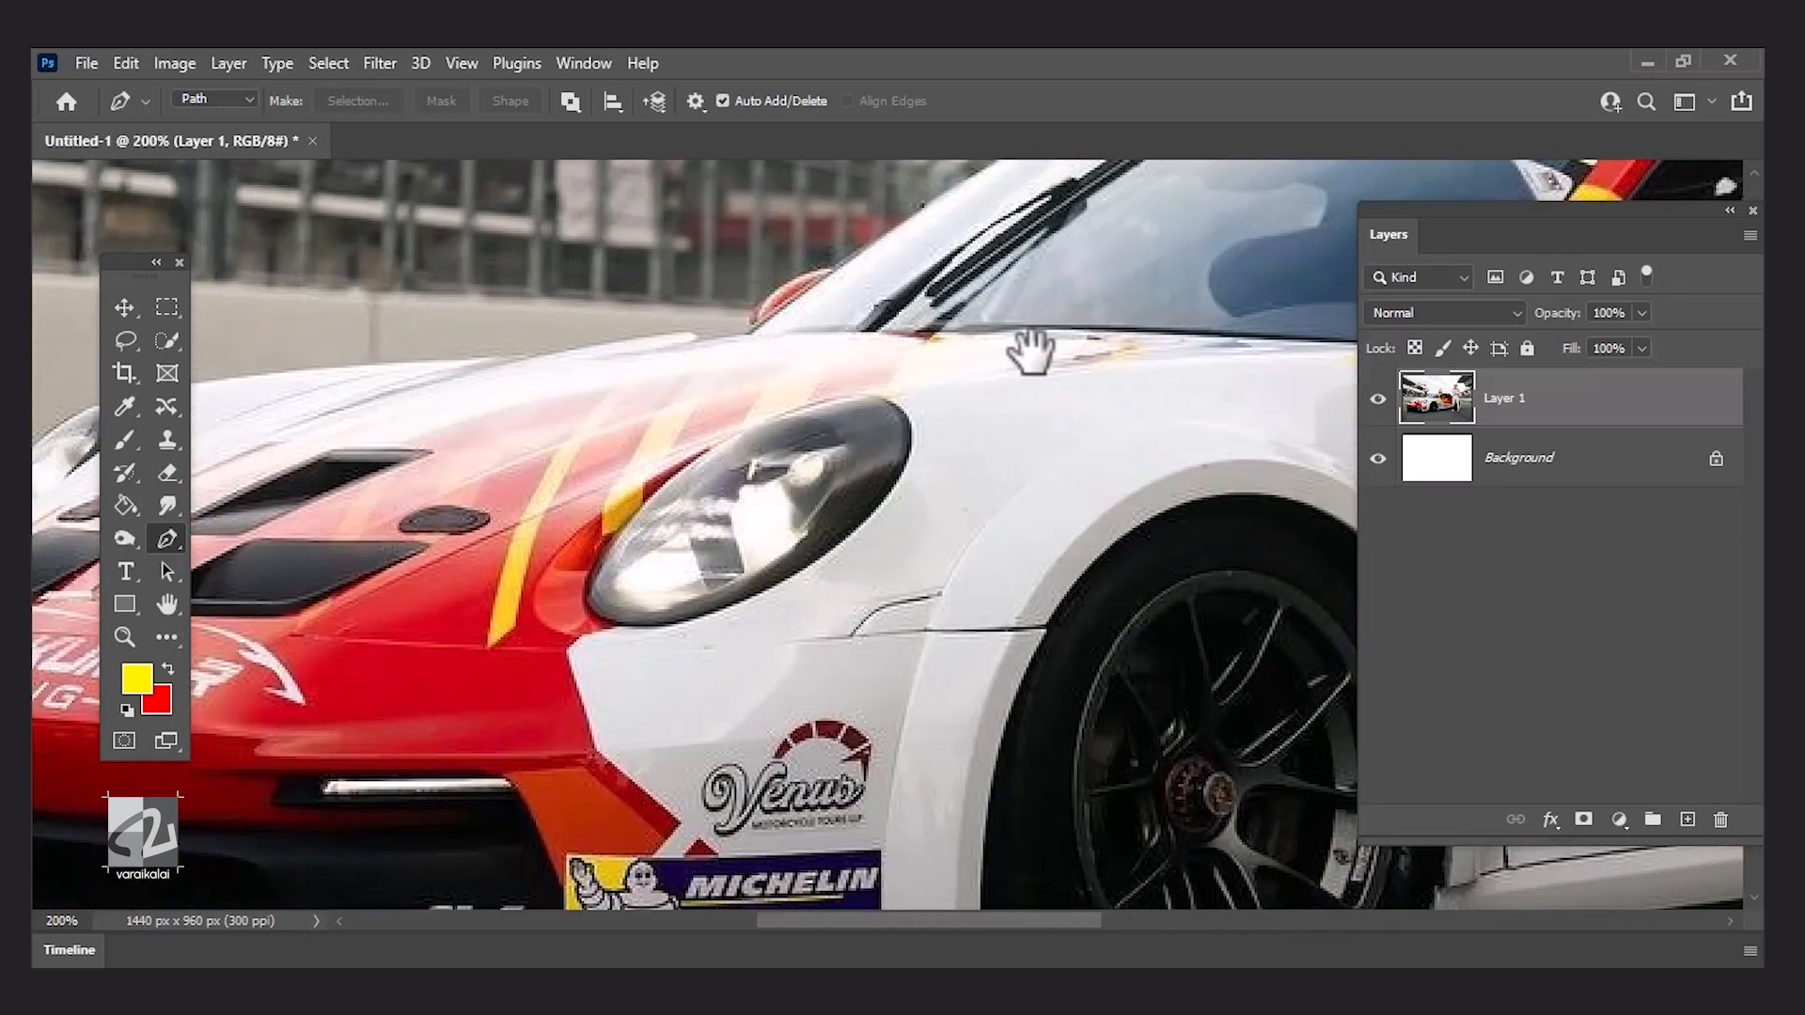
pyautogui.moveTo(689, 354); pyautogui.dragTo(938, 360)
pyautogui.click(1004, 336)
pyautogui.moveTo(795, 364); pyautogui.dragTo(776, 366)
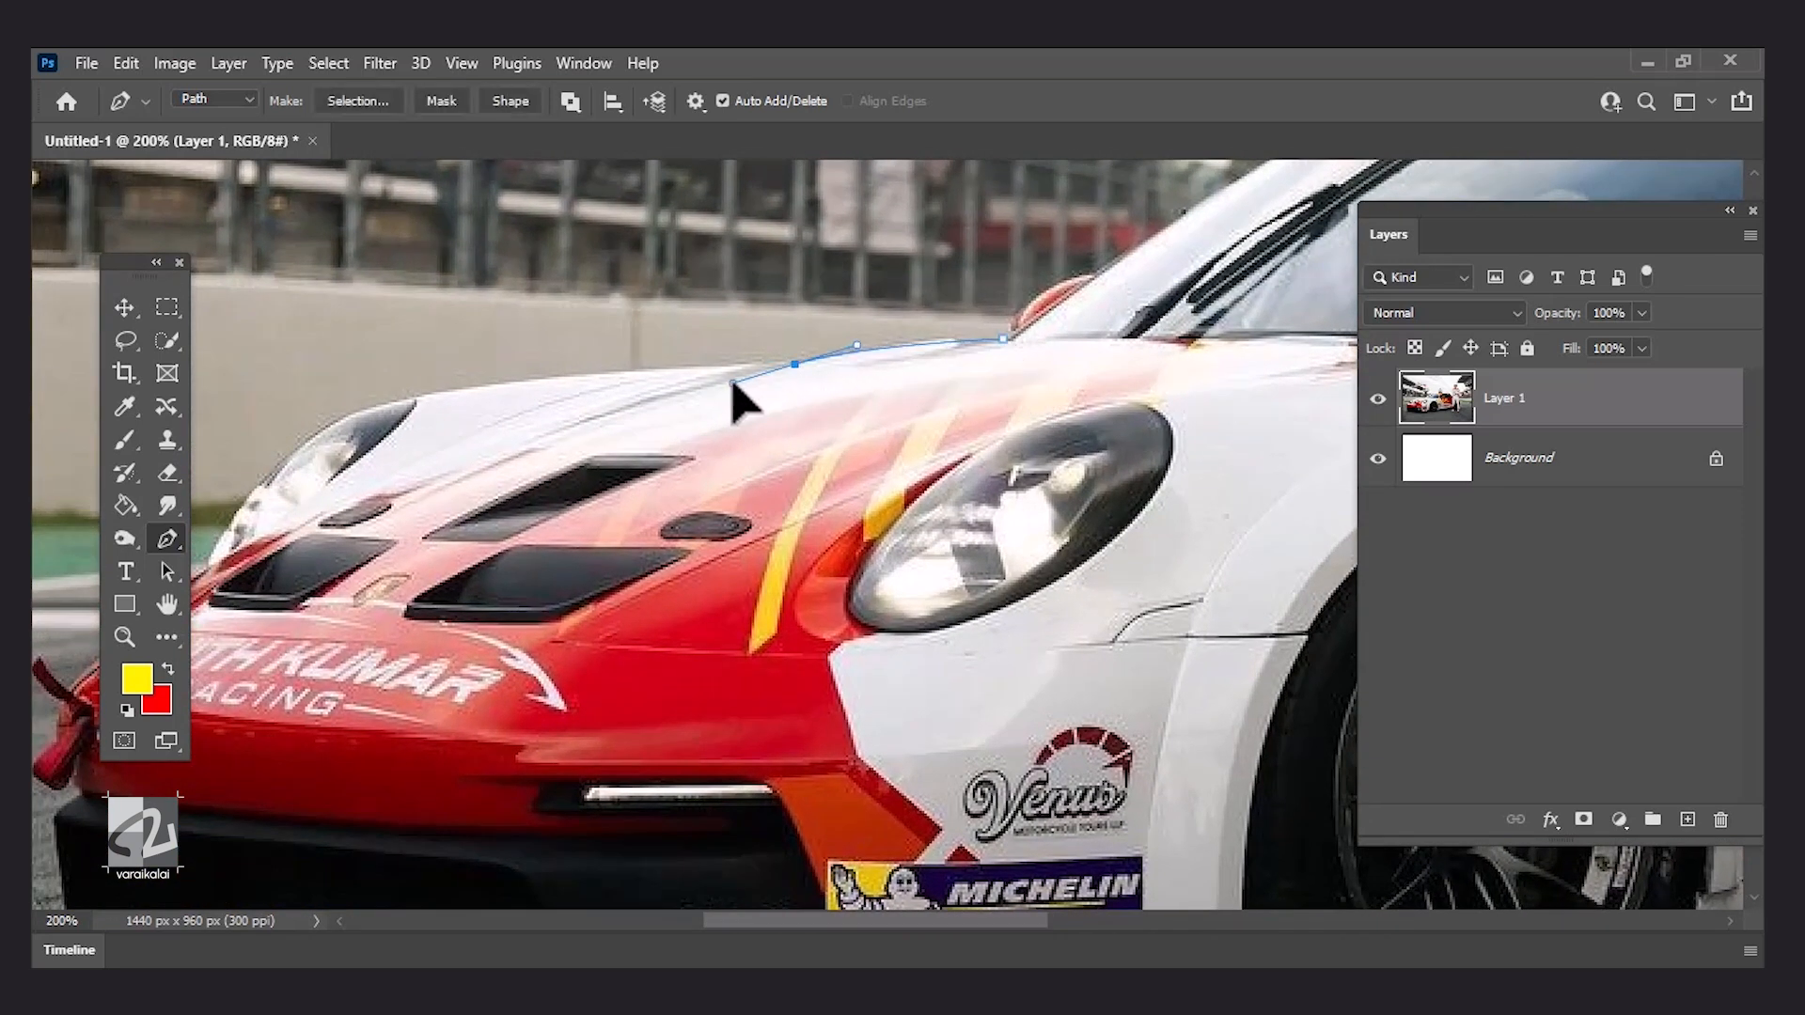
pyautogui.keyDown('alt'); pyautogui.click(794, 364); pyautogui.keyUp('alt')
# - Continue the path over the far headlight and down the car's nose to the lower corner of the front bumper
pyautogui.moveTo(488, 425); pyautogui.dragTo(808, 262)
pyautogui.moveTo(687, 247); pyautogui.dragTo(592, 284)
pyautogui.keyDown('alt'); pyautogui.click(687, 247); pyautogui.keyUp('alt')
pyautogui.moveTo(533, 402); pyautogui.dragTo(523, 424)
pyautogui.keyDown('alt'); pyautogui.click(532, 401); pyautogui.keyUp('alt')
pyautogui.moveTo(394, 520); pyautogui.dragTo(379, 539)
pyautogui.click(372, 620)
pyautogui.click(393, 614)
pyautogui.click(402, 625)
pyautogui.click(375, 652)
pyautogui.click(409, 589)
pyautogui.click(444, 596)
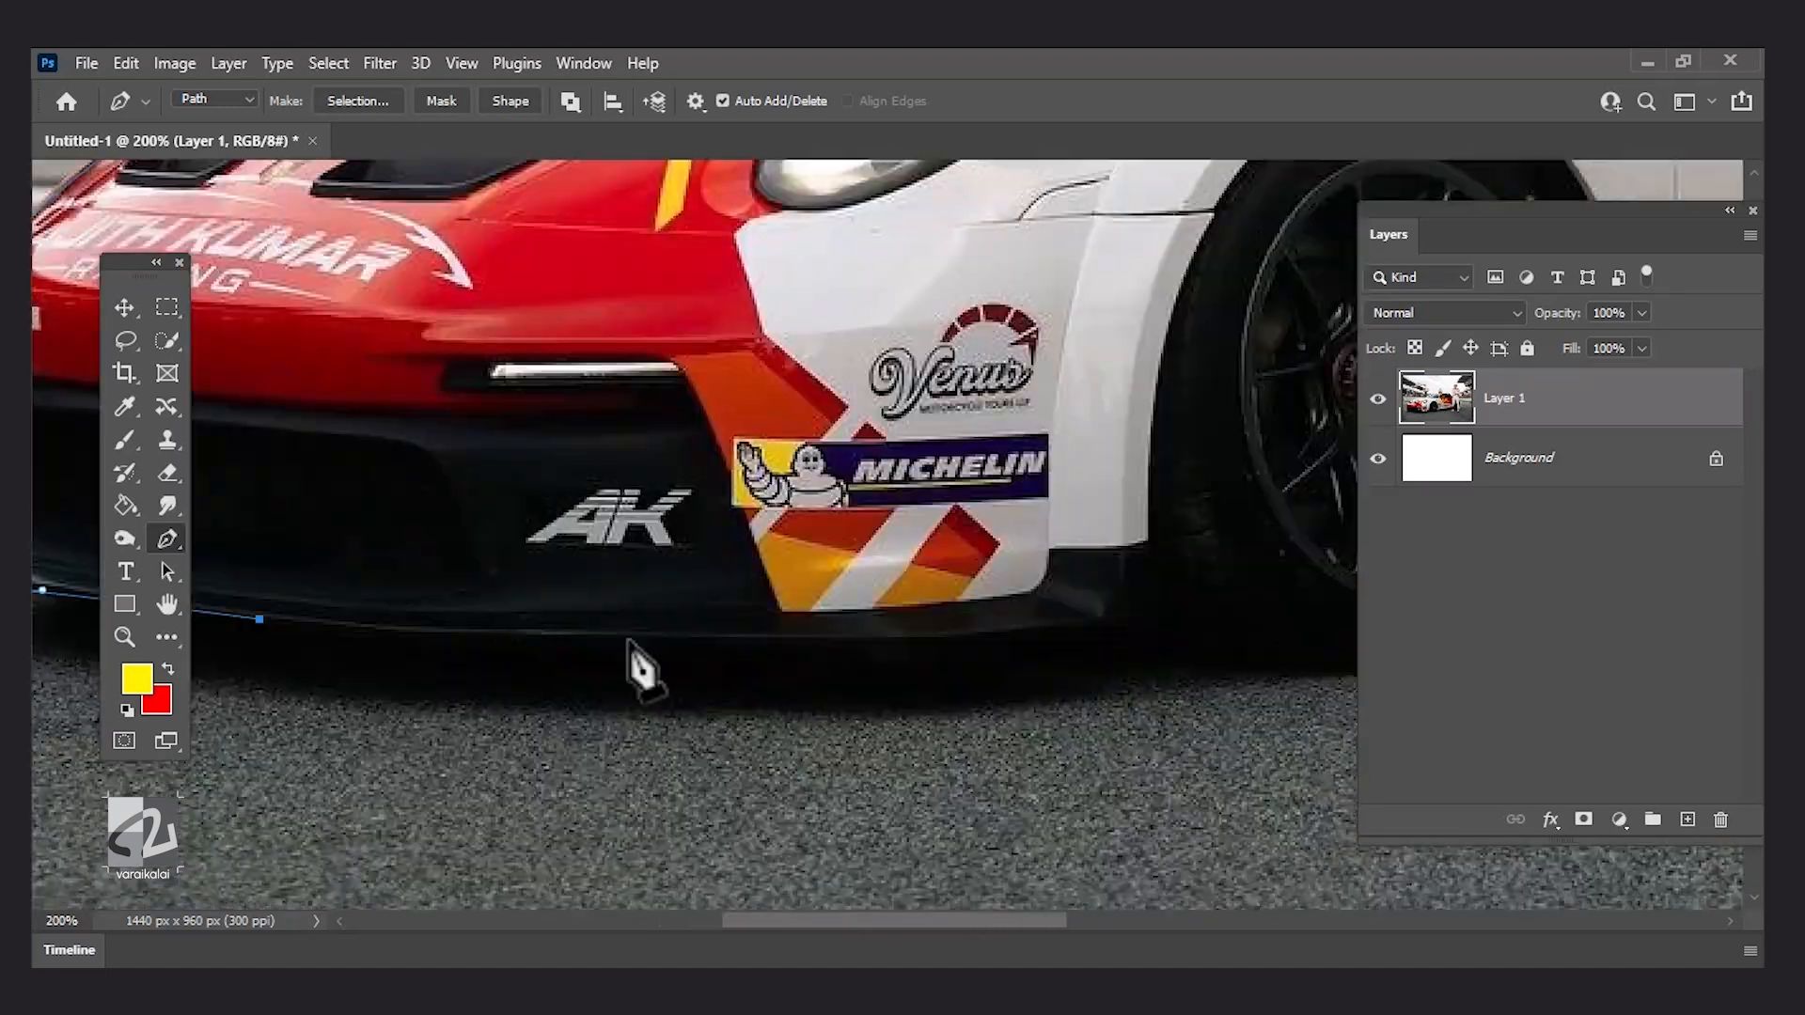
# - Extend the path along the car's underside, following the bumper, wheels and lower body edge towards the driver's shoes
pyautogui.moveTo(1148, 656); pyautogui.dragTo(596, 540)
pyautogui.hotkey('ctrl', 'z')
pyautogui.click(596, 658)
pyautogui.click(600, 631)
pyautogui.click(640, 631)
pyautogui.click(666, 699)
pyautogui.click(731, 618)
pyautogui.click(867, 615)
pyautogui.click(979, 588)
pyautogui.click(1050, 703)
pyautogui.click(1063, 677)
pyautogui.click(1045, 602)
# - Trace the path up the car's rear and the driver's outer arm and around his head
pyautogui.click(1123, 449)
pyautogui.moveTo(1035, 255)
pyautogui.mouseDown()
pyautogui.moveTo(890, 443)
pyautogui.moveTo(765, 761)
pyautogui.mouseUp()
pyautogui.click(791, 379)
pyautogui.click(704, 349)
pyautogui.moveTo(604, 387); pyautogui.dragTo(596, 397)
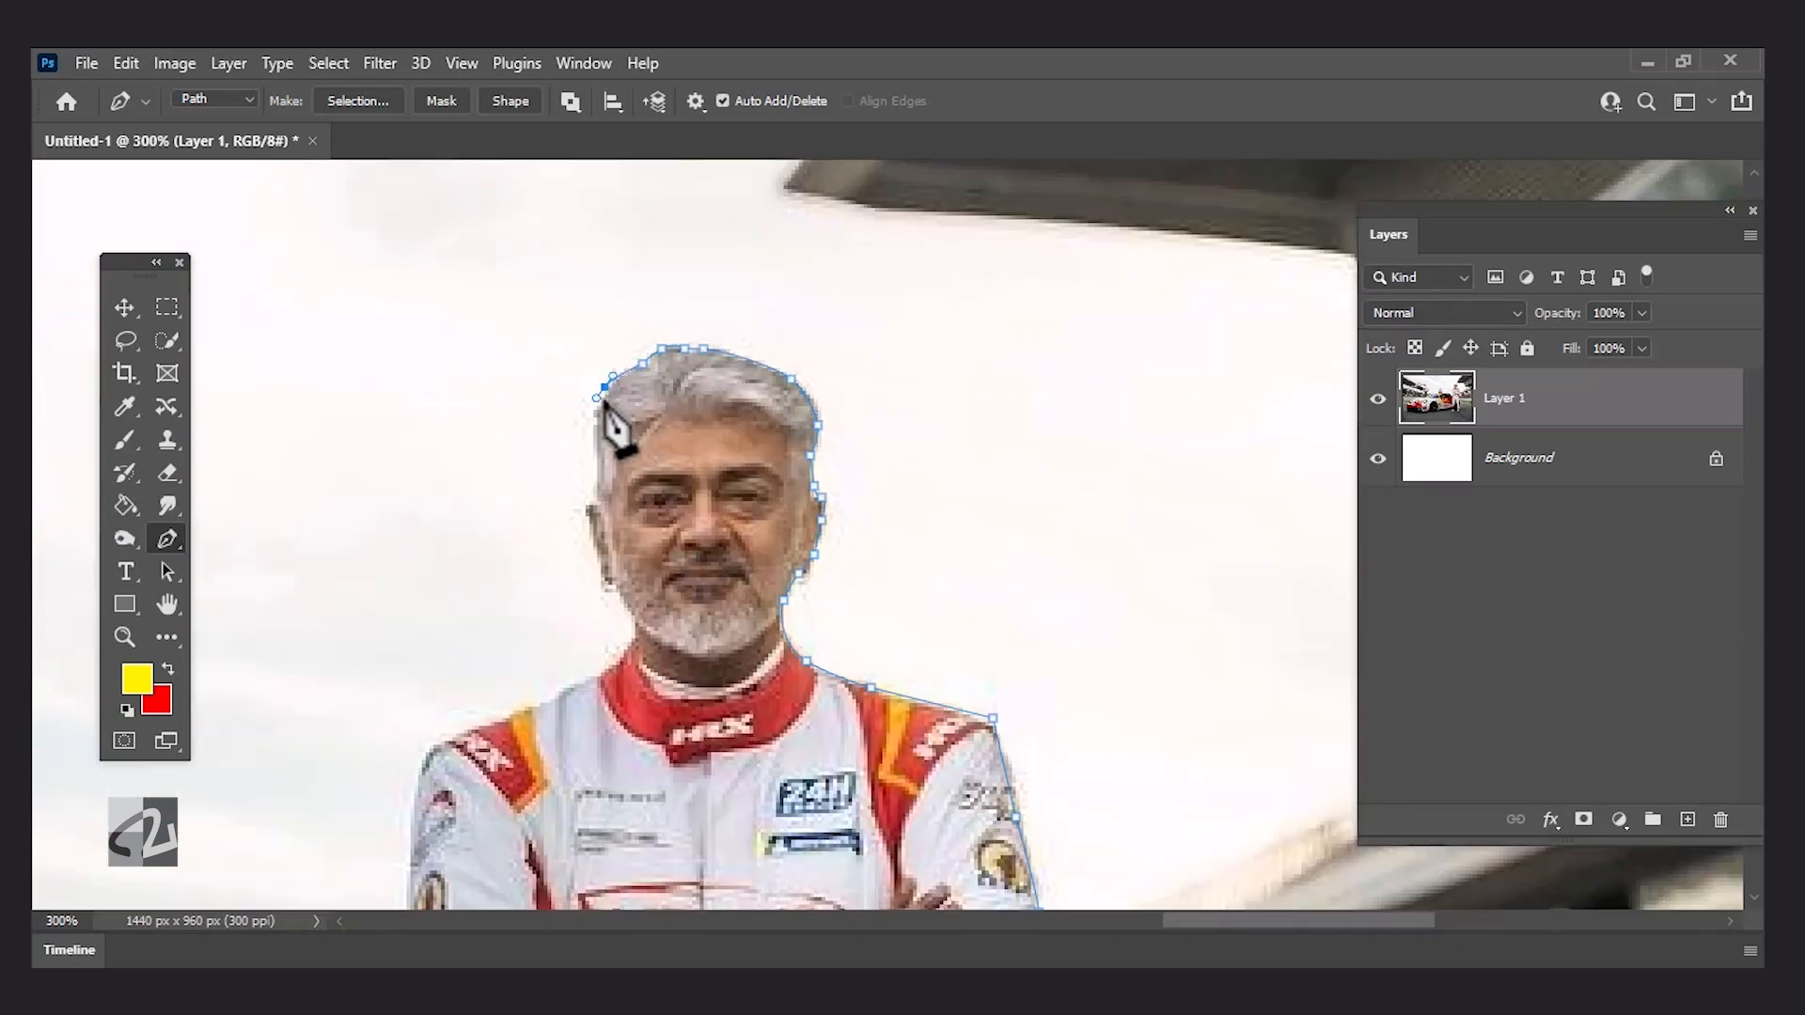
pyautogui.click(598, 489)
pyautogui.click(608, 587)
# - Trace the driver's other arm, the rear wing, the roofline and the helmet, closing the path at its starting point
pyautogui.click(1704, 762)
pyautogui.click(583, 411)
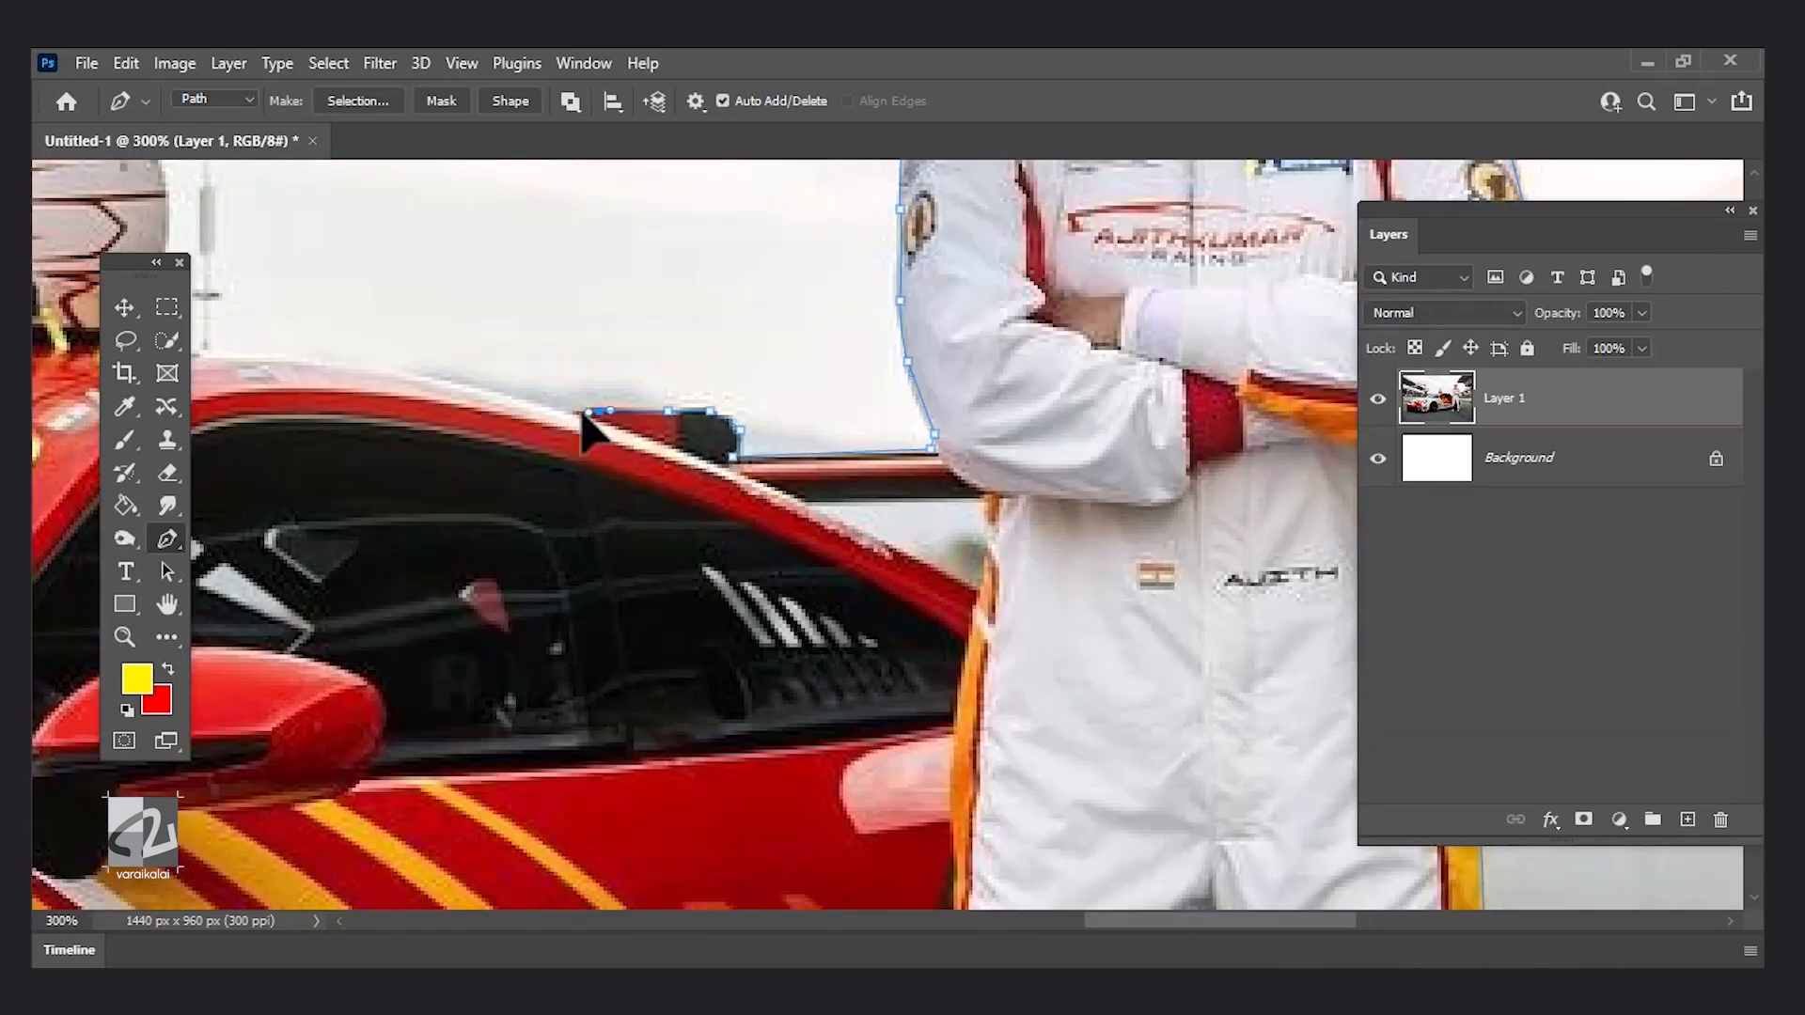
pyautogui.click(804, 375)
pyautogui.click(695, 340)
pyautogui.hotkey('ctrl', '+')
pyautogui.click(635, 287)
pyautogui.click(461, 476)
pyautogui.click(424, 658)
pyautogui.click(1079, 269)
pyautogui.click(613, 354)
# - Convert the closed path around the car and driver into a new selection with a feather radius of 1 pixel
pyautogui.hotkey('ctrl', '-')
pyautogui.hotkey('ctrl', '-')
pyautogui.hotkey('ctrl', '-')
pyautogui.hotkey('ctrl', '-')
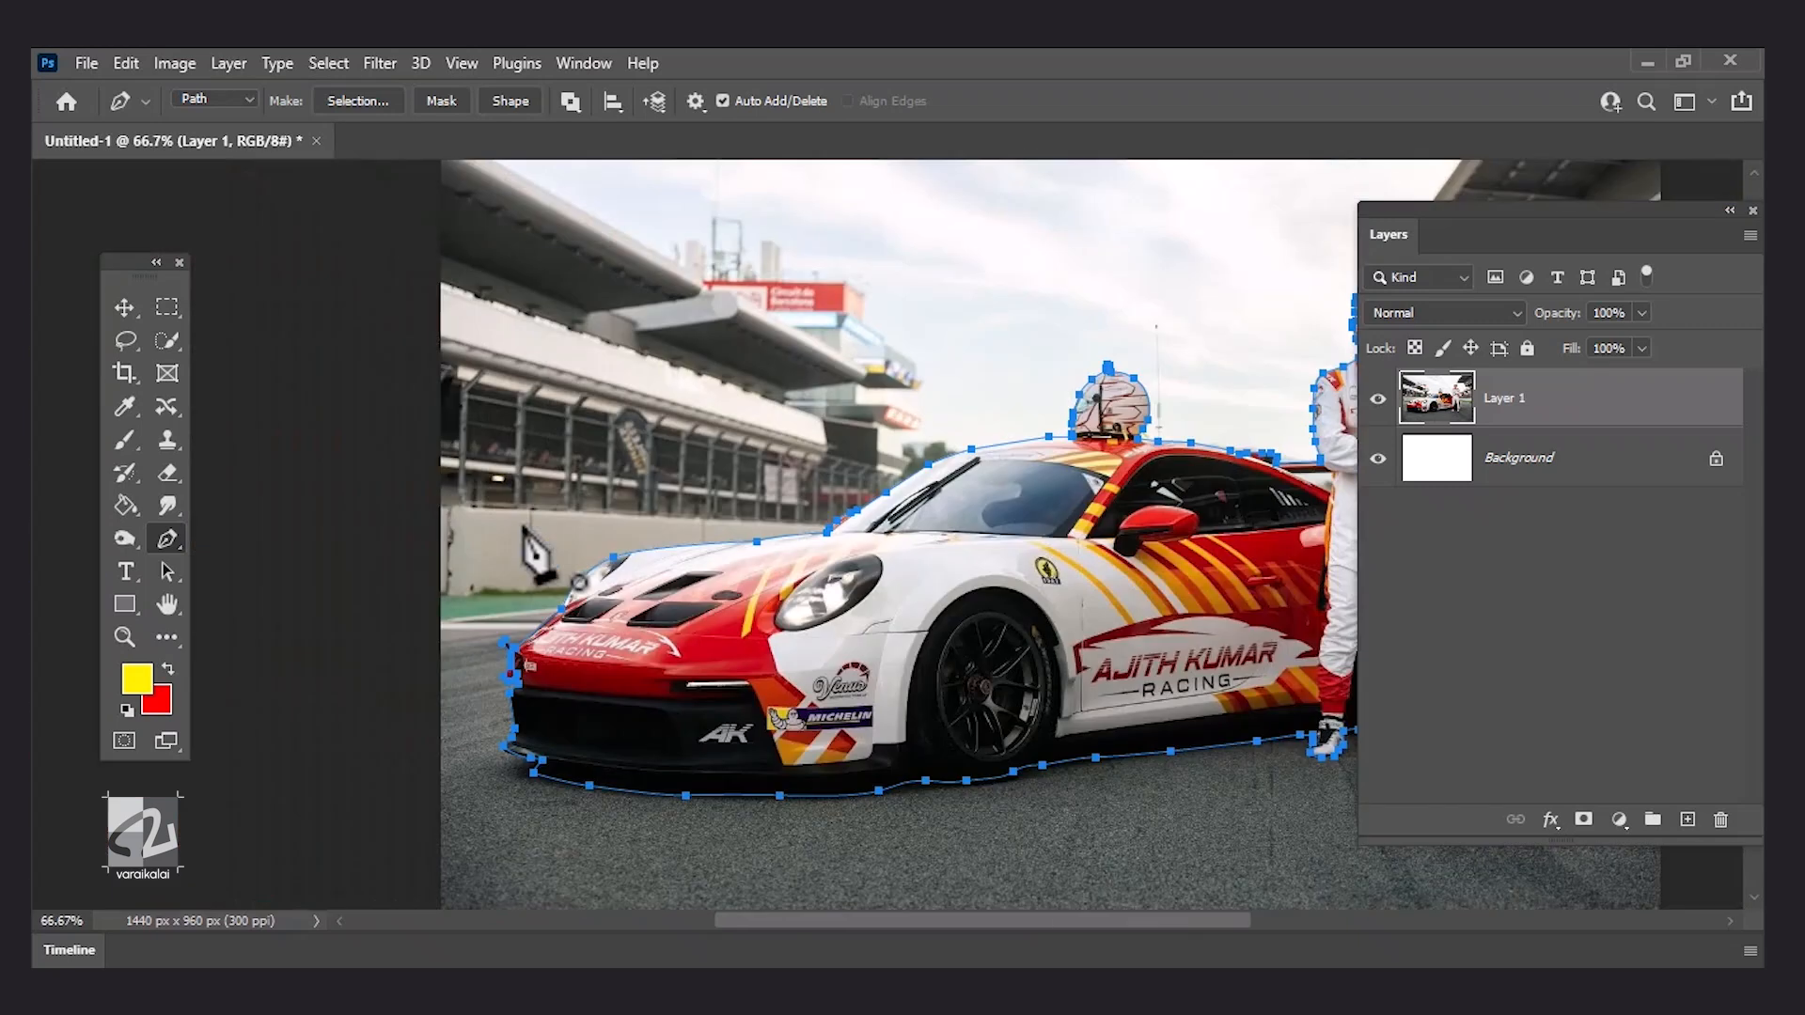
pyautogui.hotkey('ctrl', '-')
pyautogui.rightClick(982, 489)
pyautogui.click(1013, 519)
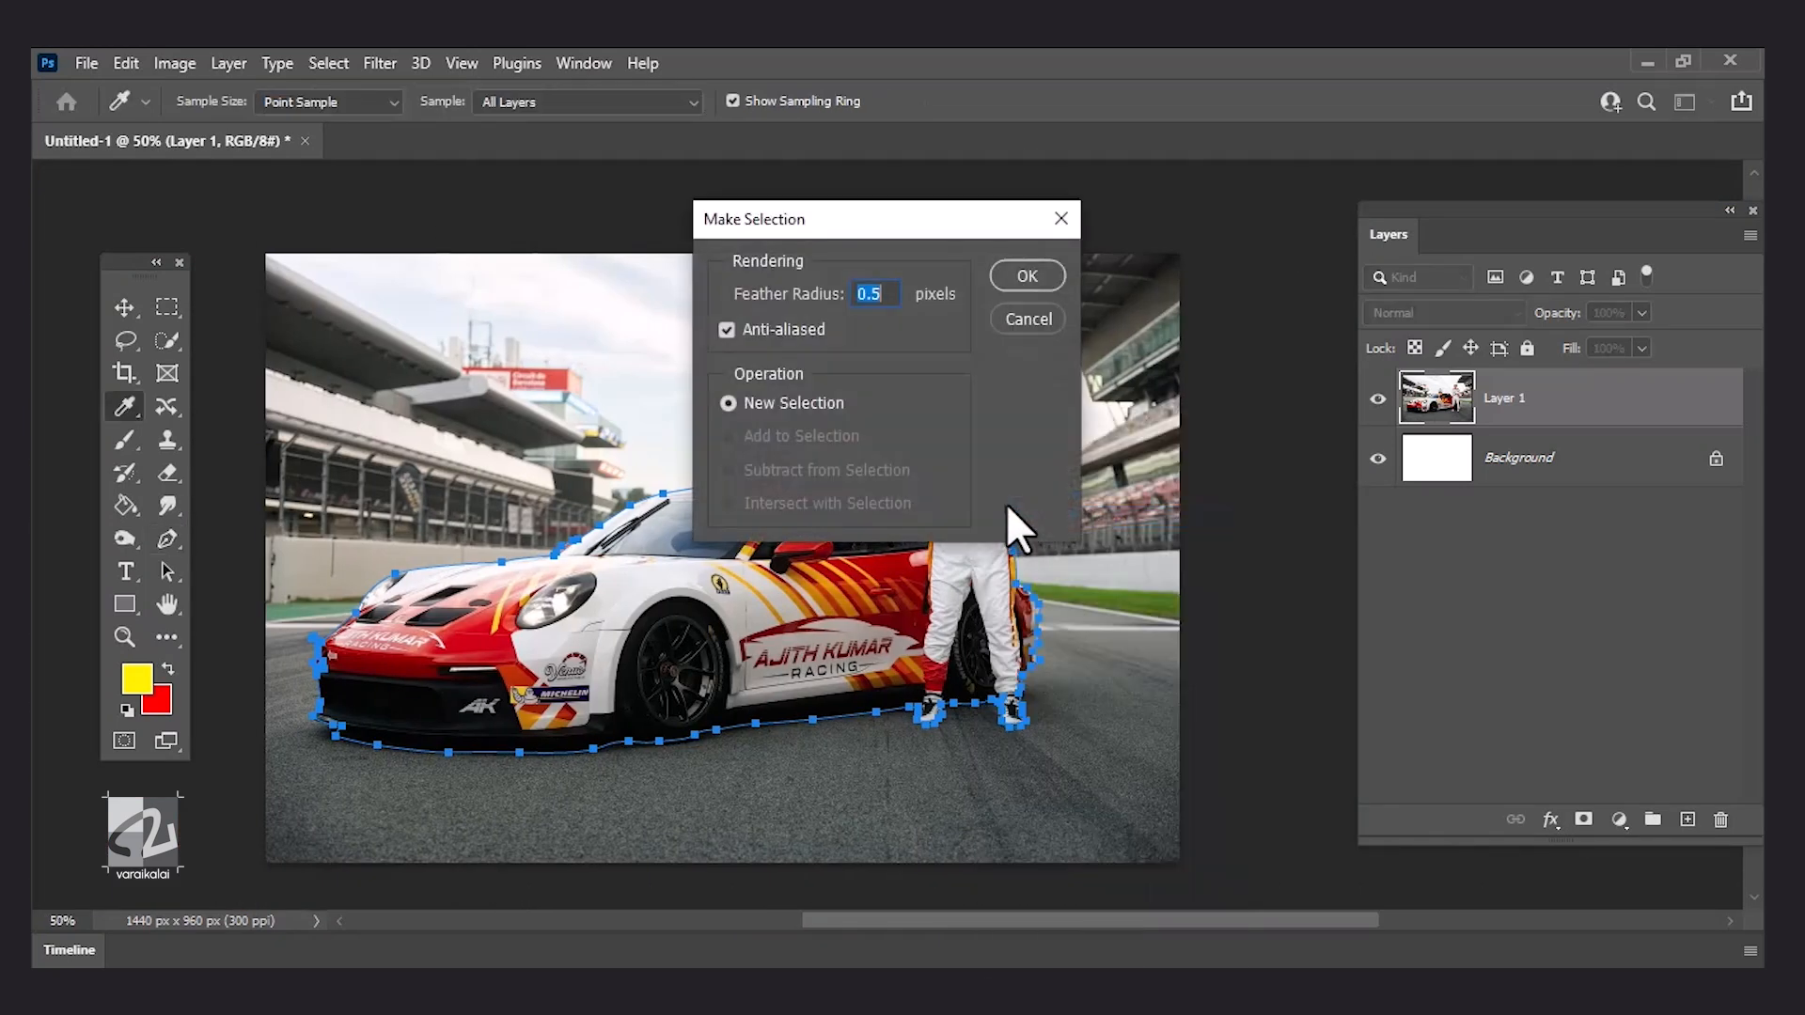
pyautogui.write('1')
pyautogui.press('Return')
# - Copy the selected car and driver to a new layer and check the cutout by toggling Layer 1's visibility
pyautogui.hotkey('ctrl', 'shift', 'alt', 'n')
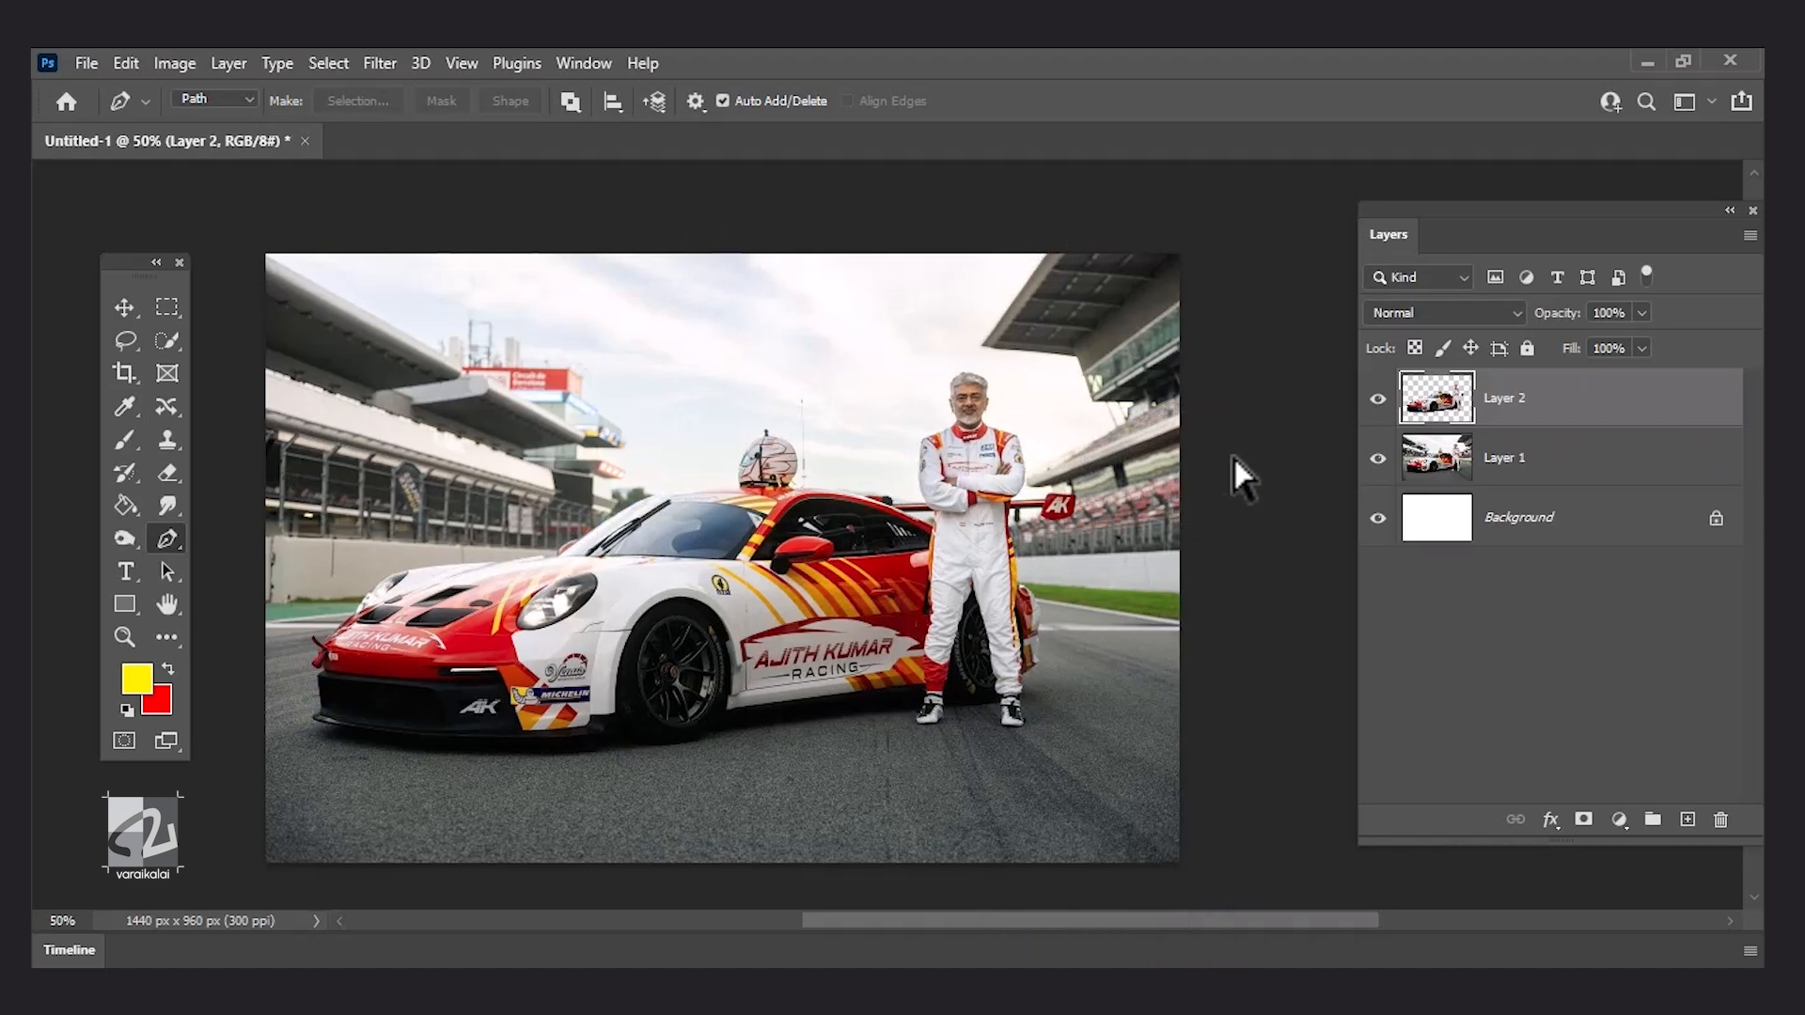
pyautogui.click(1380, 460)
pyautogui.click(1381, 460)
# - Add the white text "ak" to the photo and move it down over the car's front wheel
pyautogui.press('t')
pyautogui.click(562, 493)
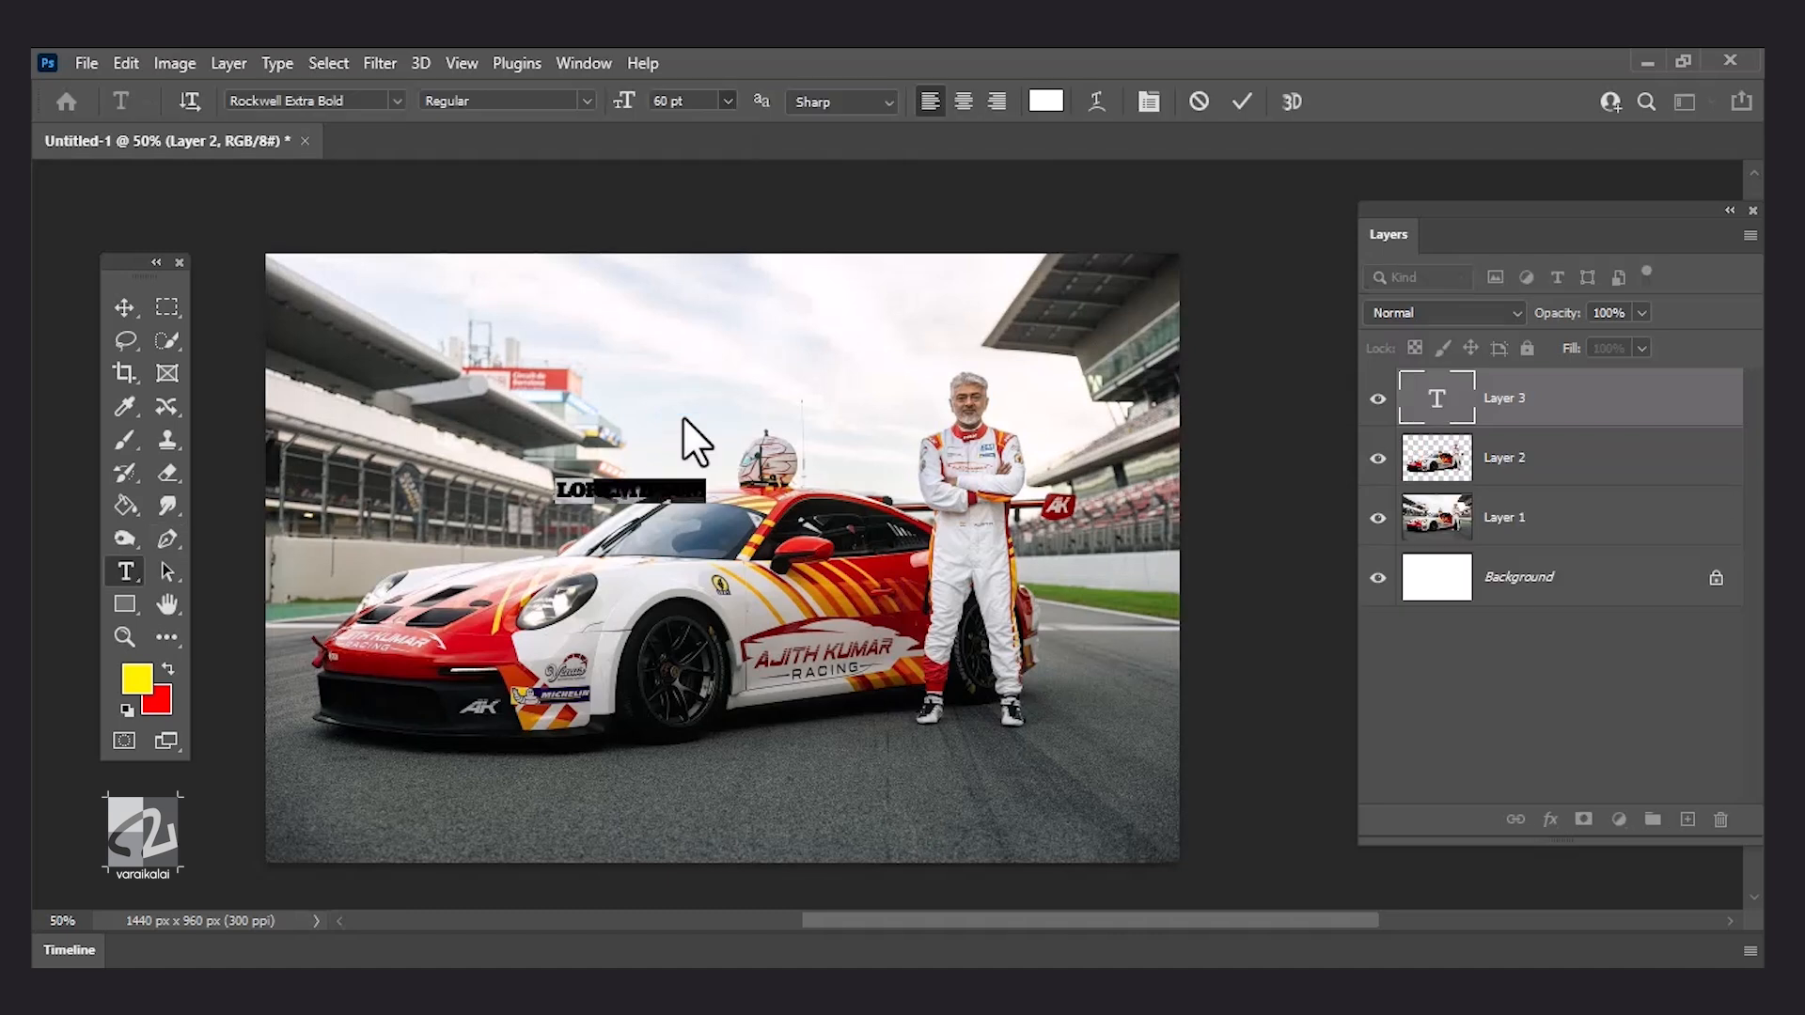
pyautogui.click(671, 423)
pyautogui.hotkey('ctrl', 'a')
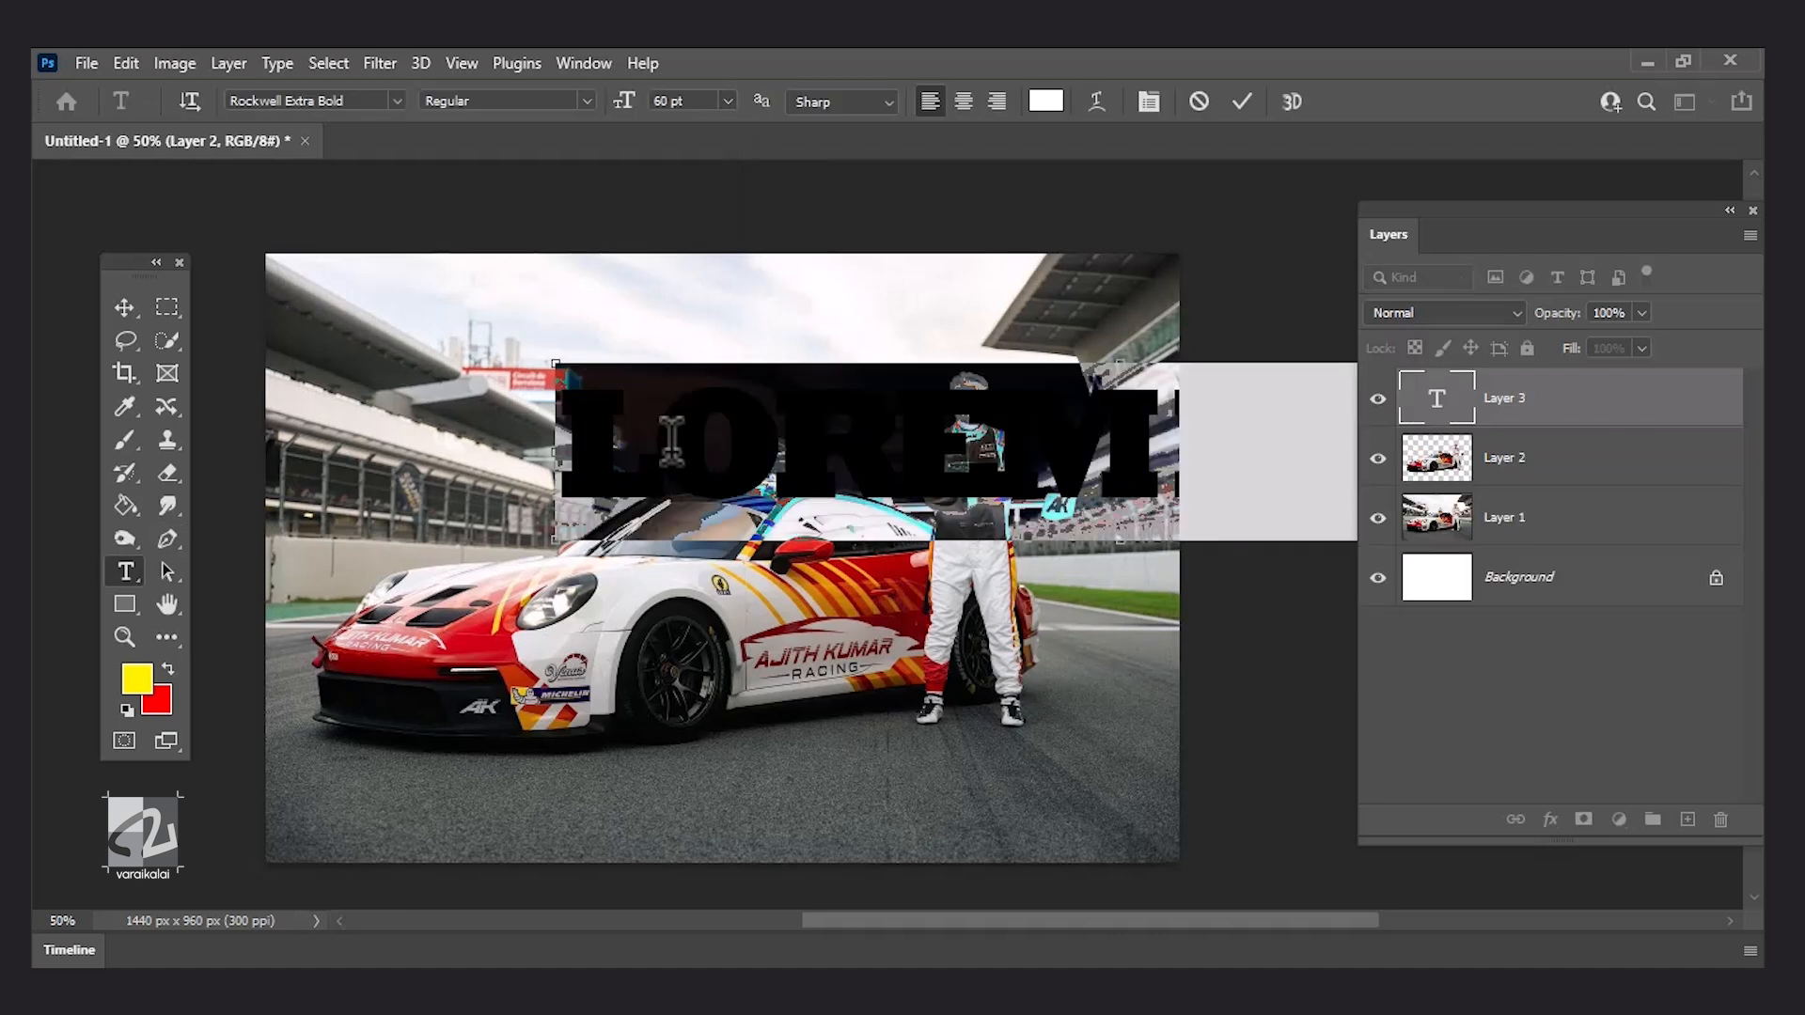
pyautogui.write('ak')
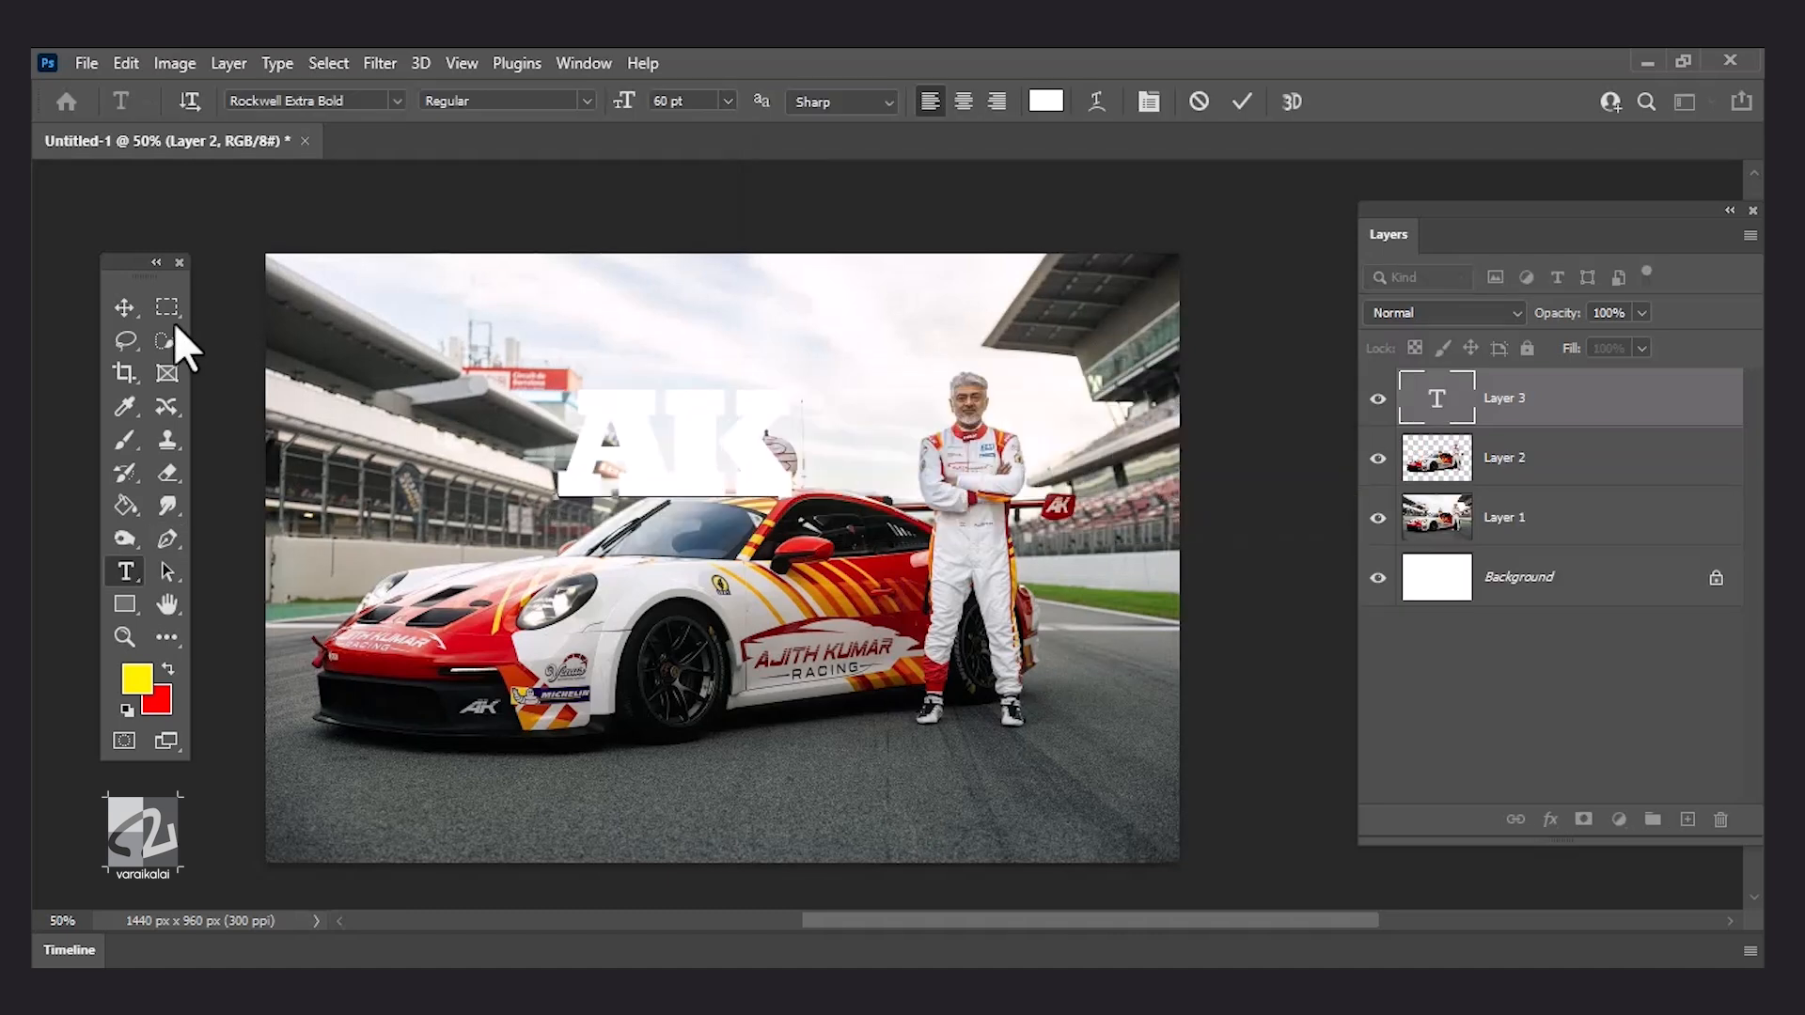
pyautogui.click(124, 307)
pyautogui.moveTo(691, 465); pyautogui.dragTo(679, 733)
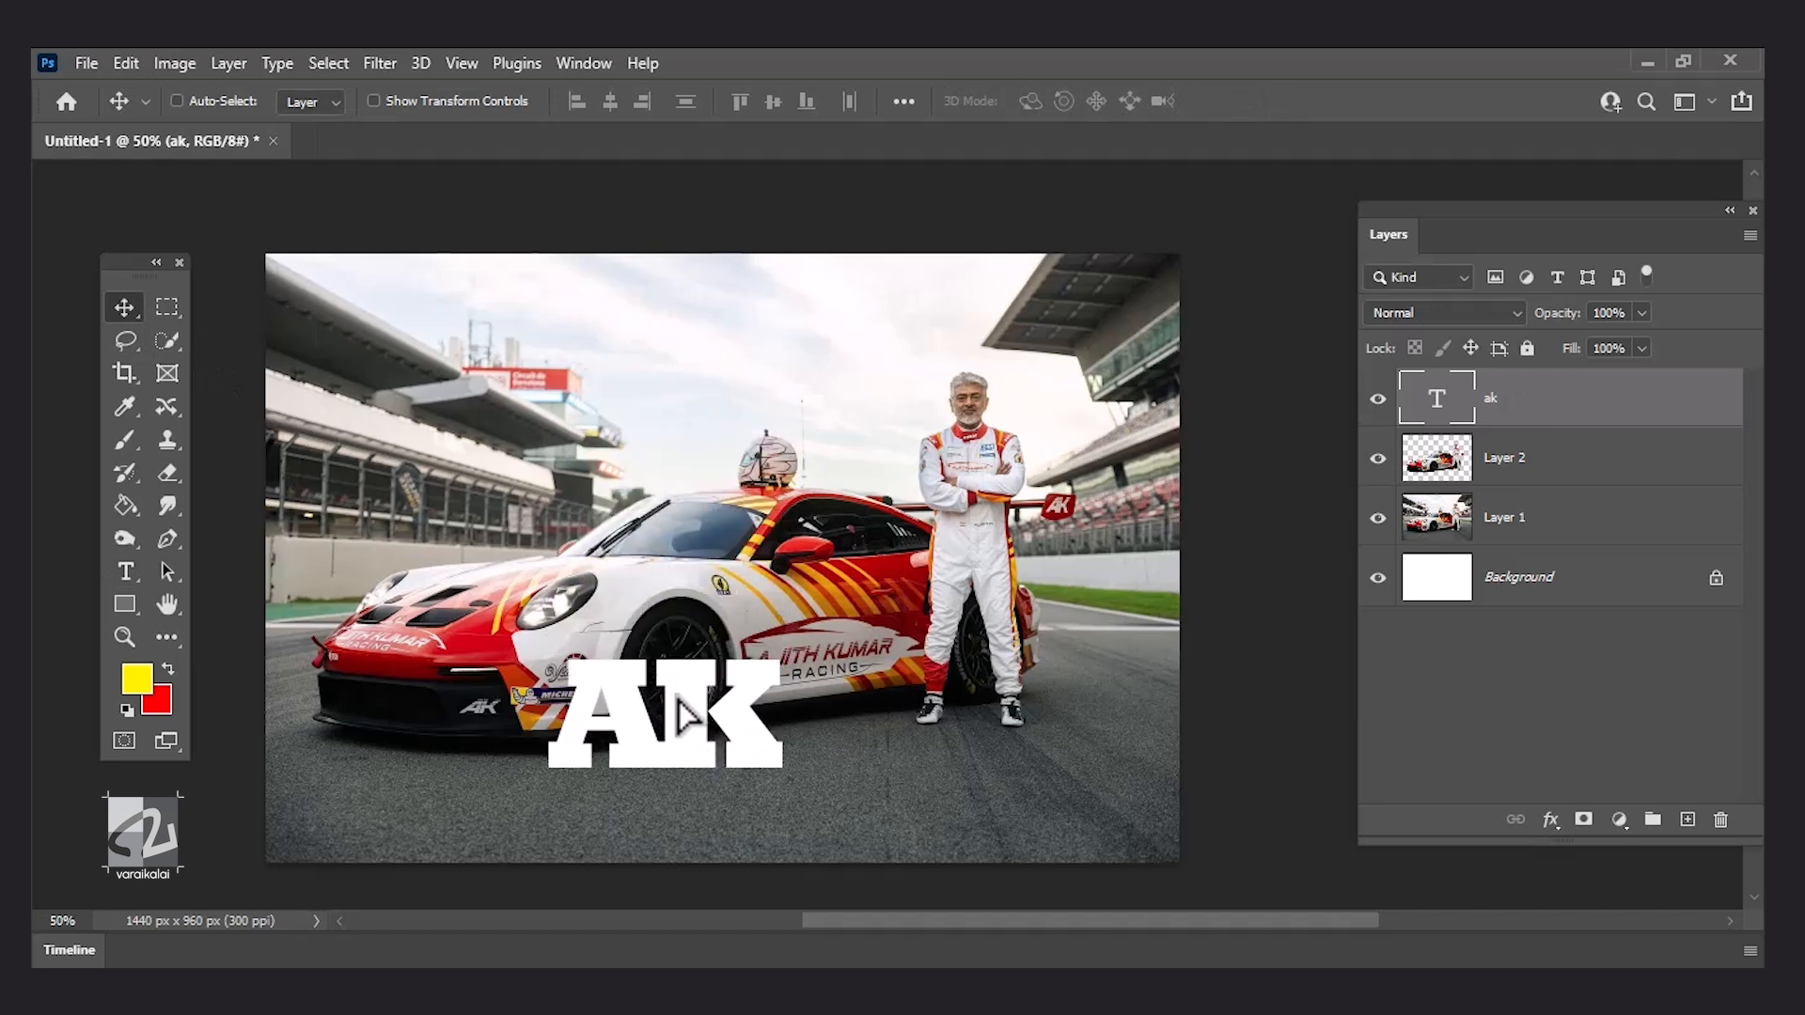
# - Change the ak text's font to Franklin Gothic Heavy
pyautogui.click(583, 63)
pyautogui.click(701, 380)
pyautogui.click(1030, 274)
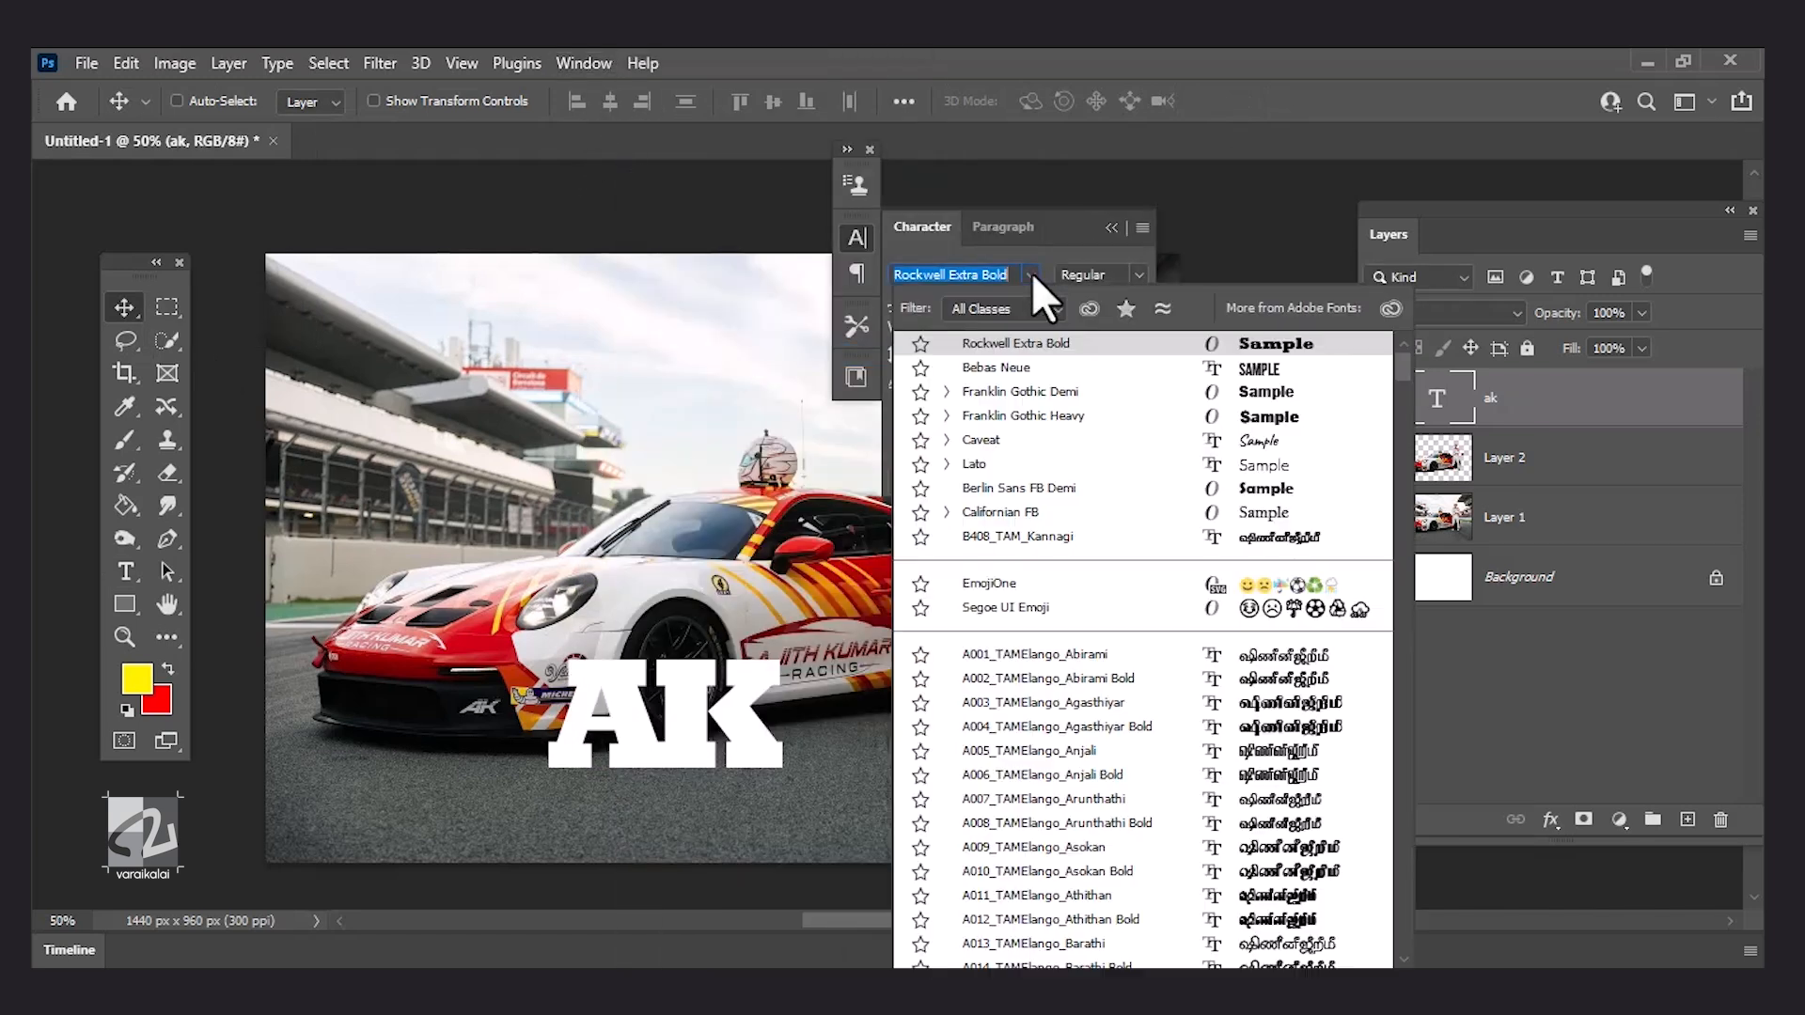
pyautogui.click(1065, 419)
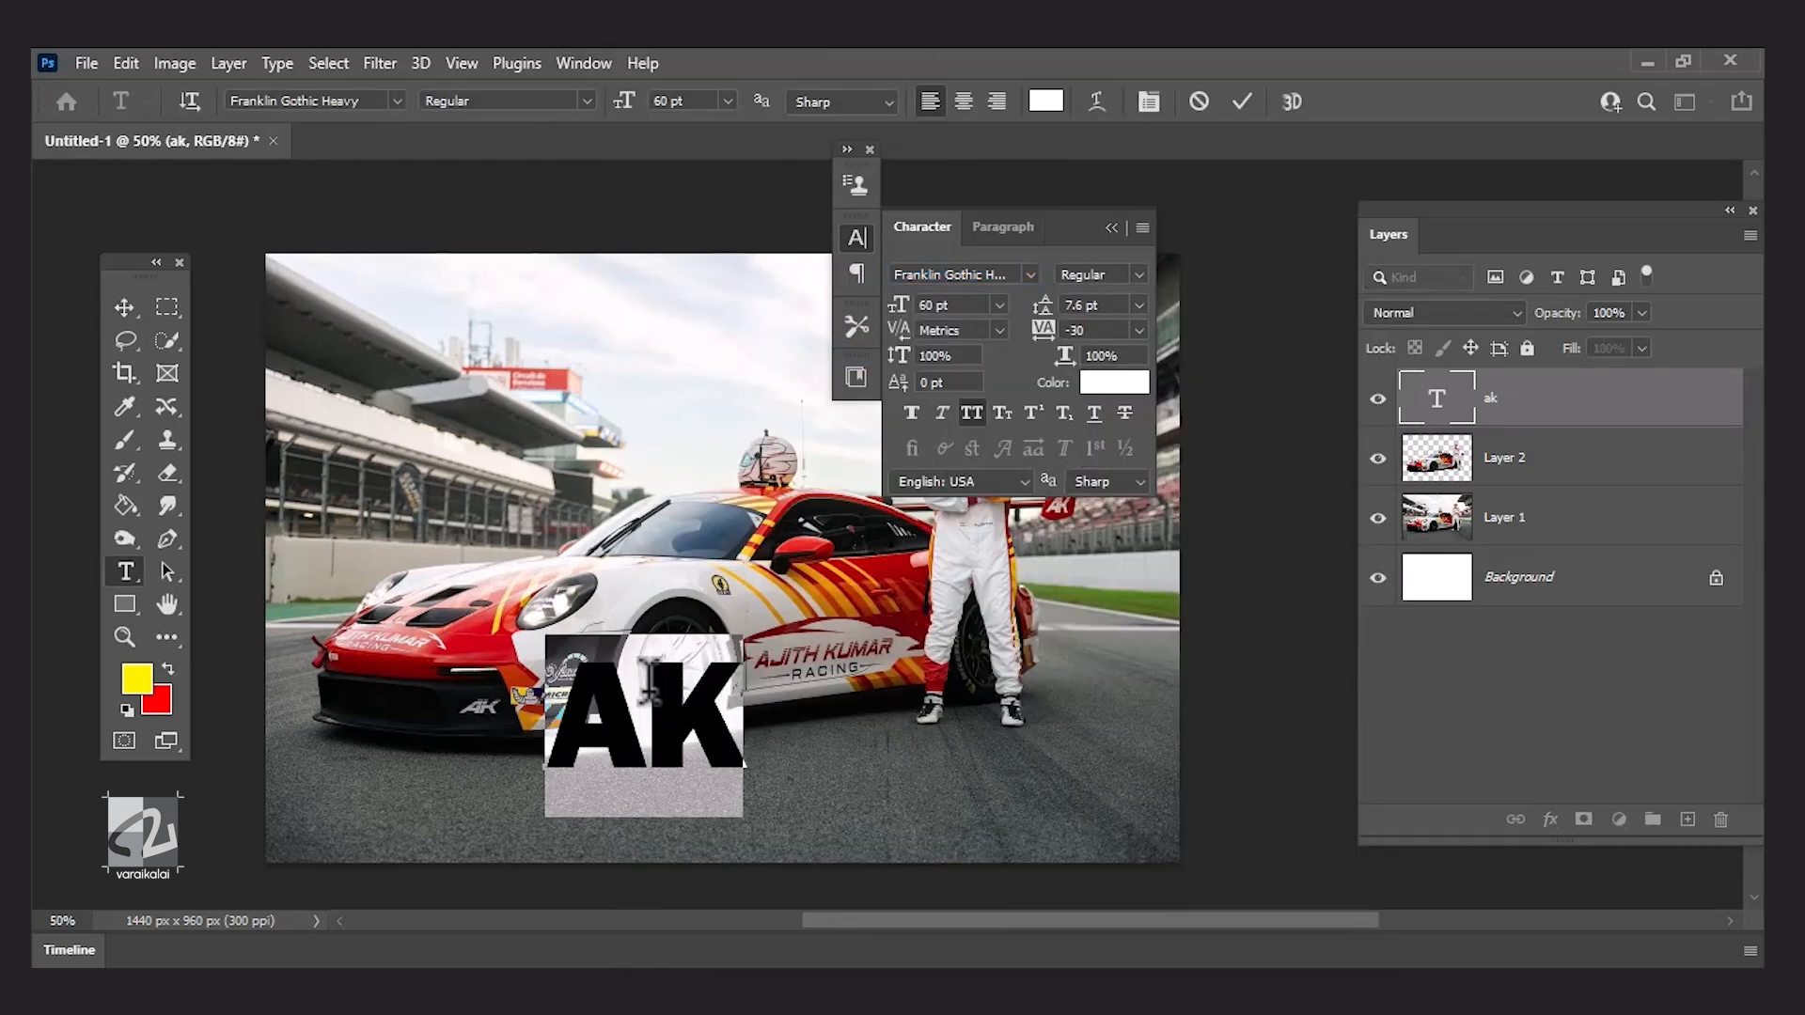
pyautogui.click(1111, 228)
pyautogui.click(870, 151)
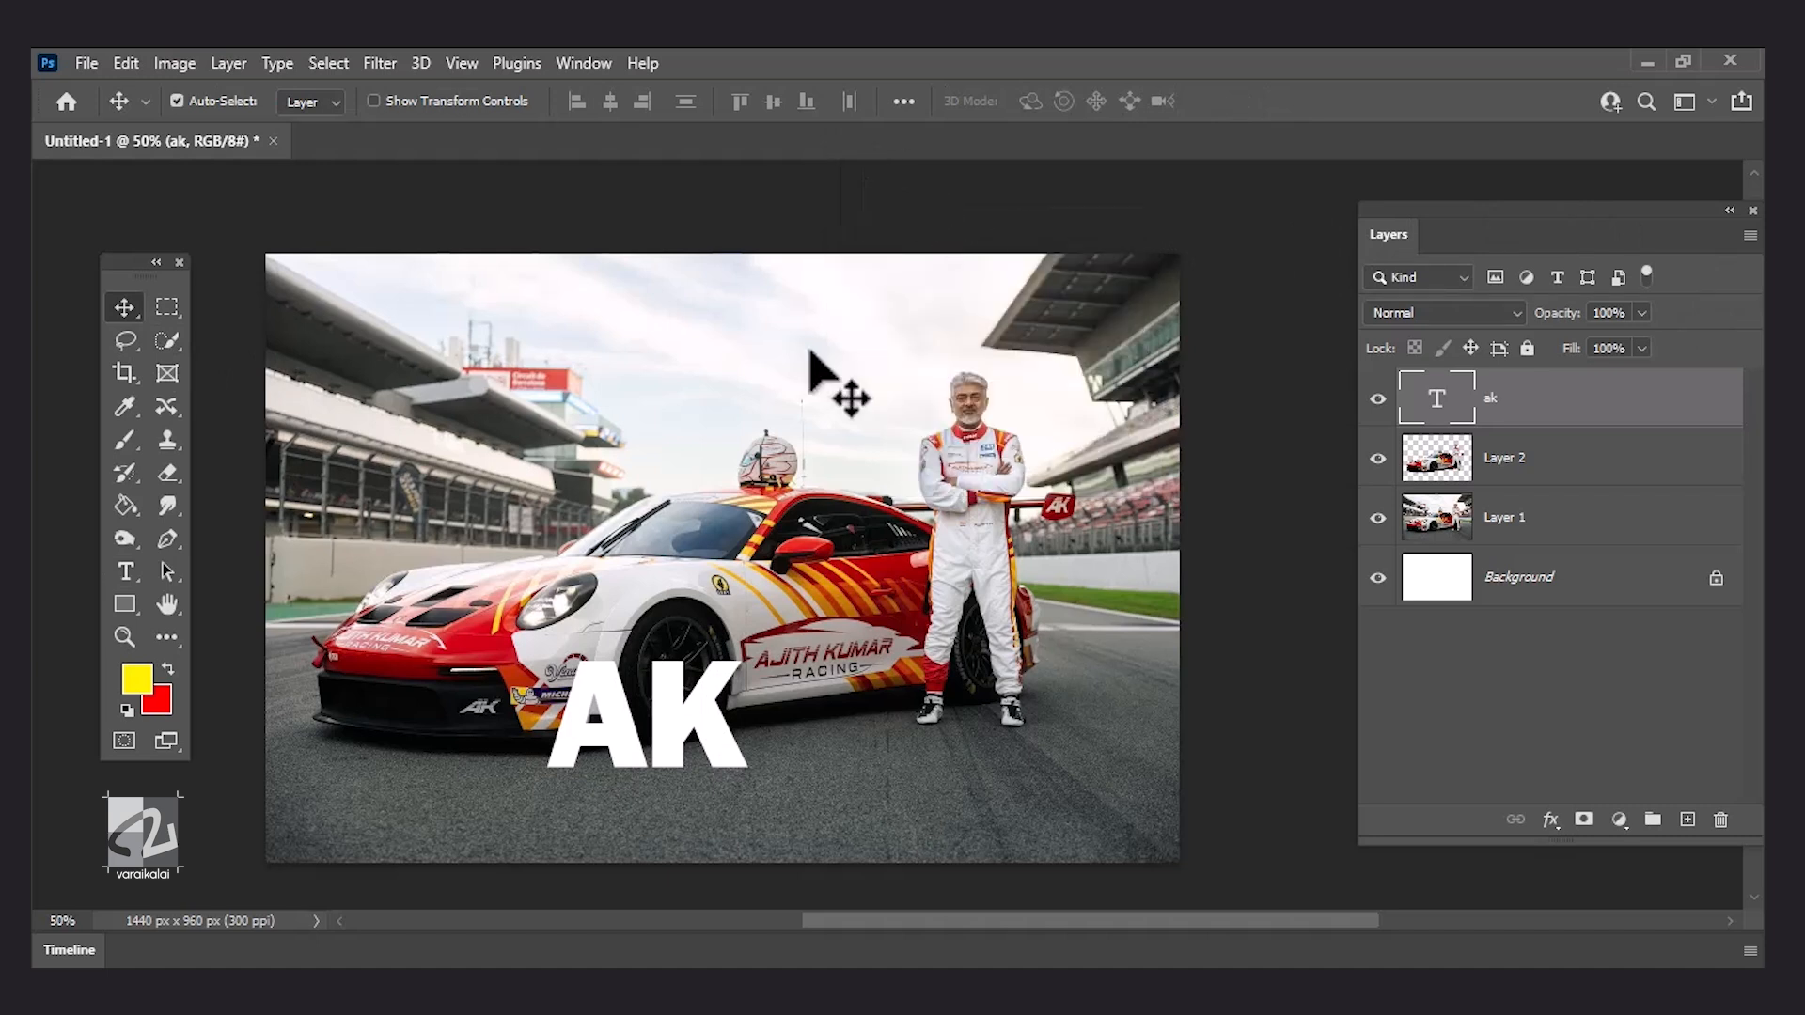
# - Enlarge the ak text with Free Transform so it spans most of the photo, and center it over the car and driver
pyautogui.hotkey('ctrl', 't')
pyautogui.moveTo(749, 642); pyautogui.dragTo(1157, 400)
pyautogui.moveTo(547, 814); pyautogui.dragTo(404, 895)
pyautogui.moveTo(732, 645); pyautogui.dragTo(677, 619)
pyautogui.moveTo(1047, 292); pyautogui.dragTo(1114, 276)
pyautogui.press('Return')
# - Duplicate the ak text layer and hide the original
pyautogui.click(1577, 458)
pyautogui.click(1577, 412)
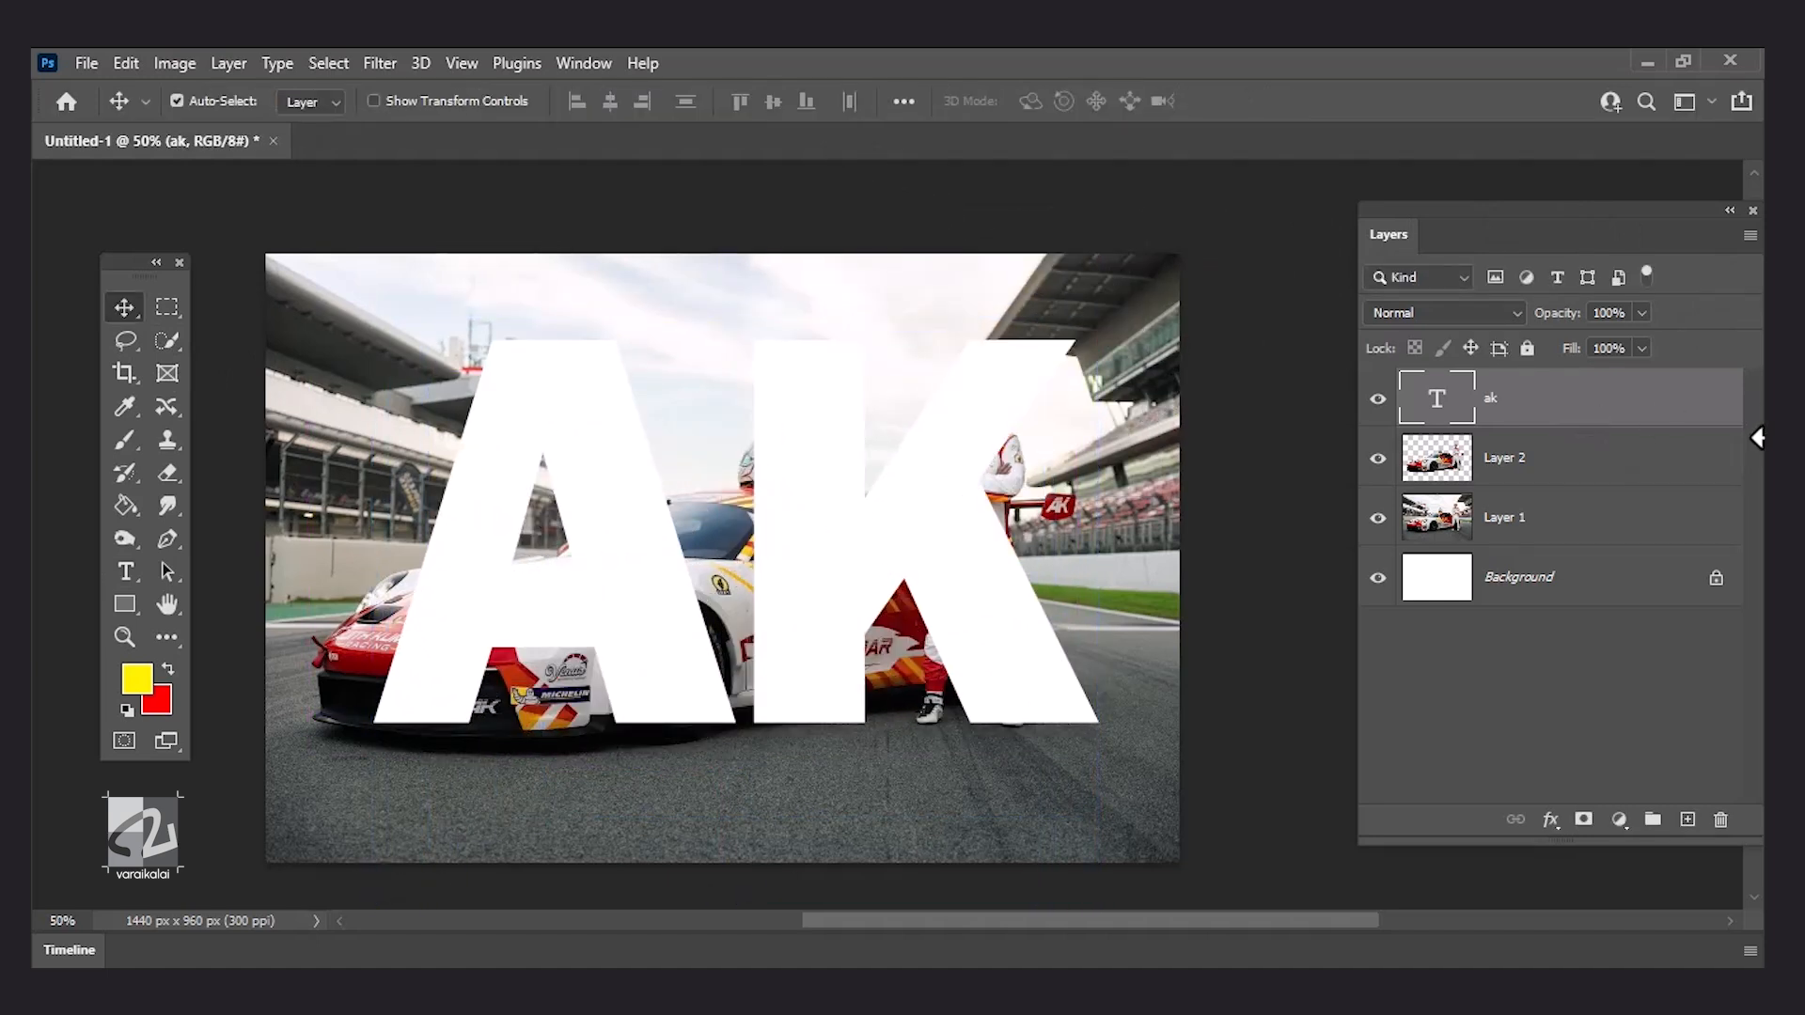
pyautogui.hotkey('ctrl', 'j')
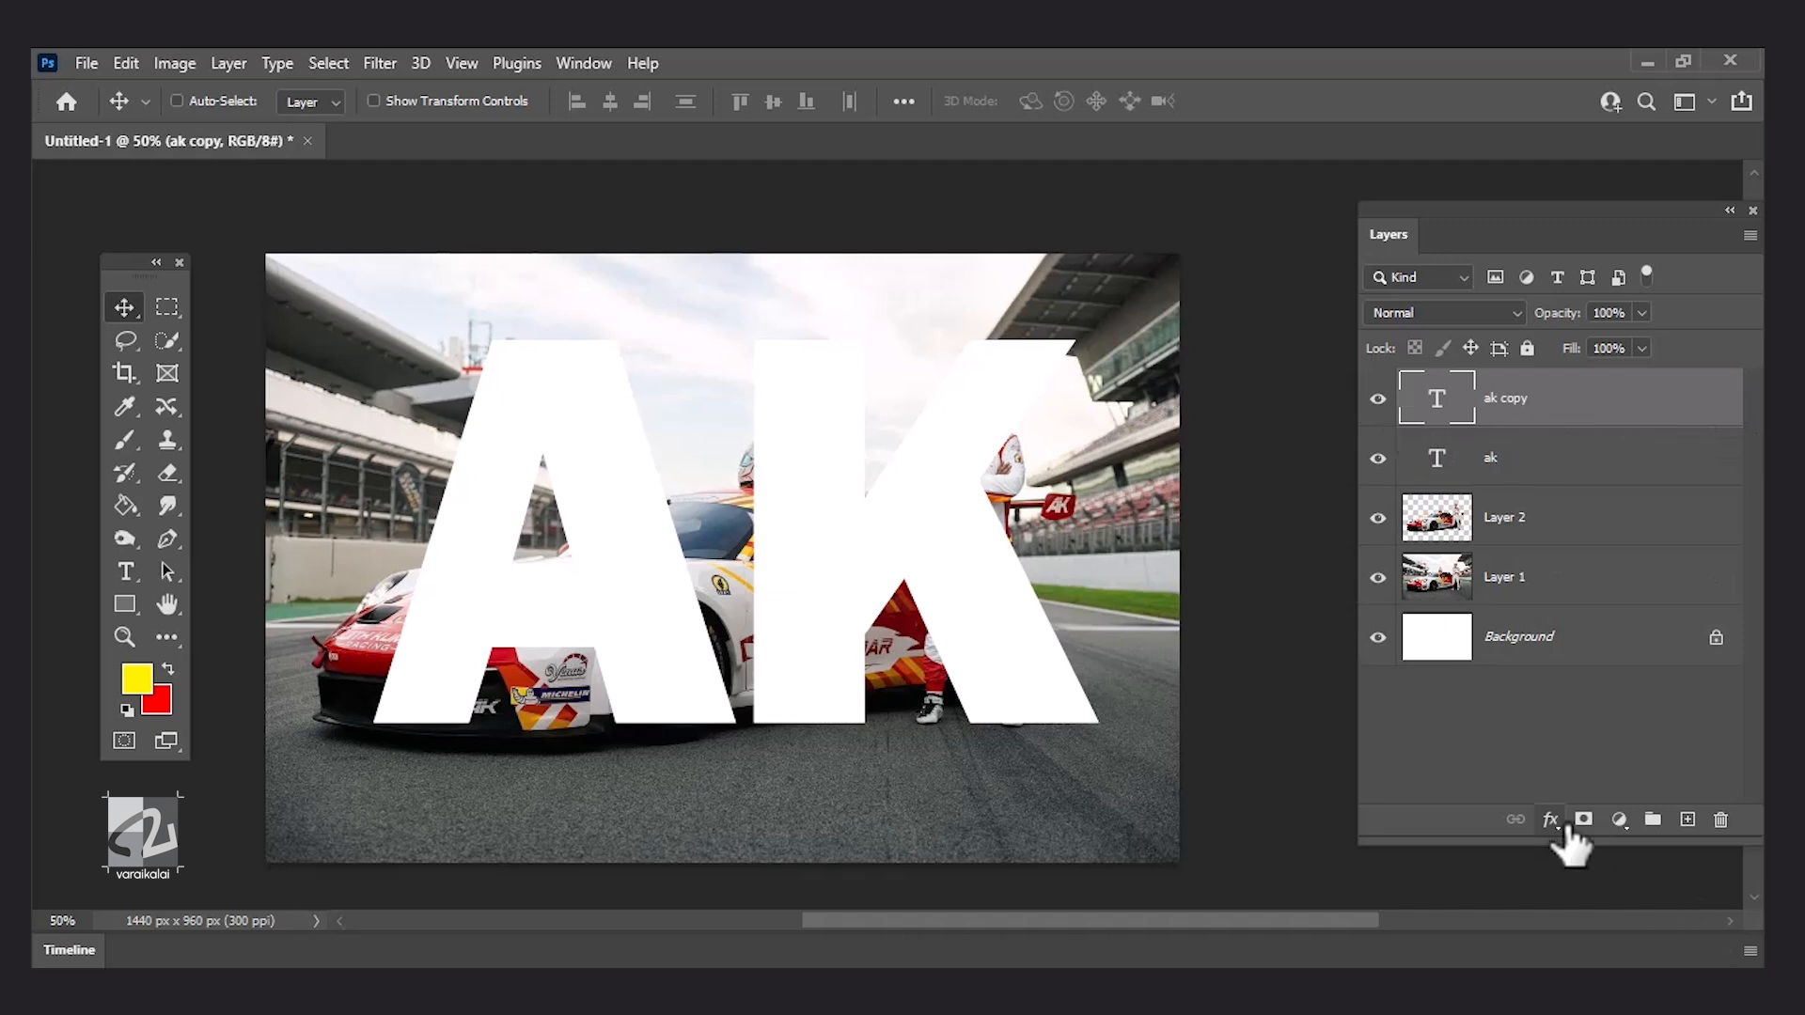
pyautogui.click(1556, 823)
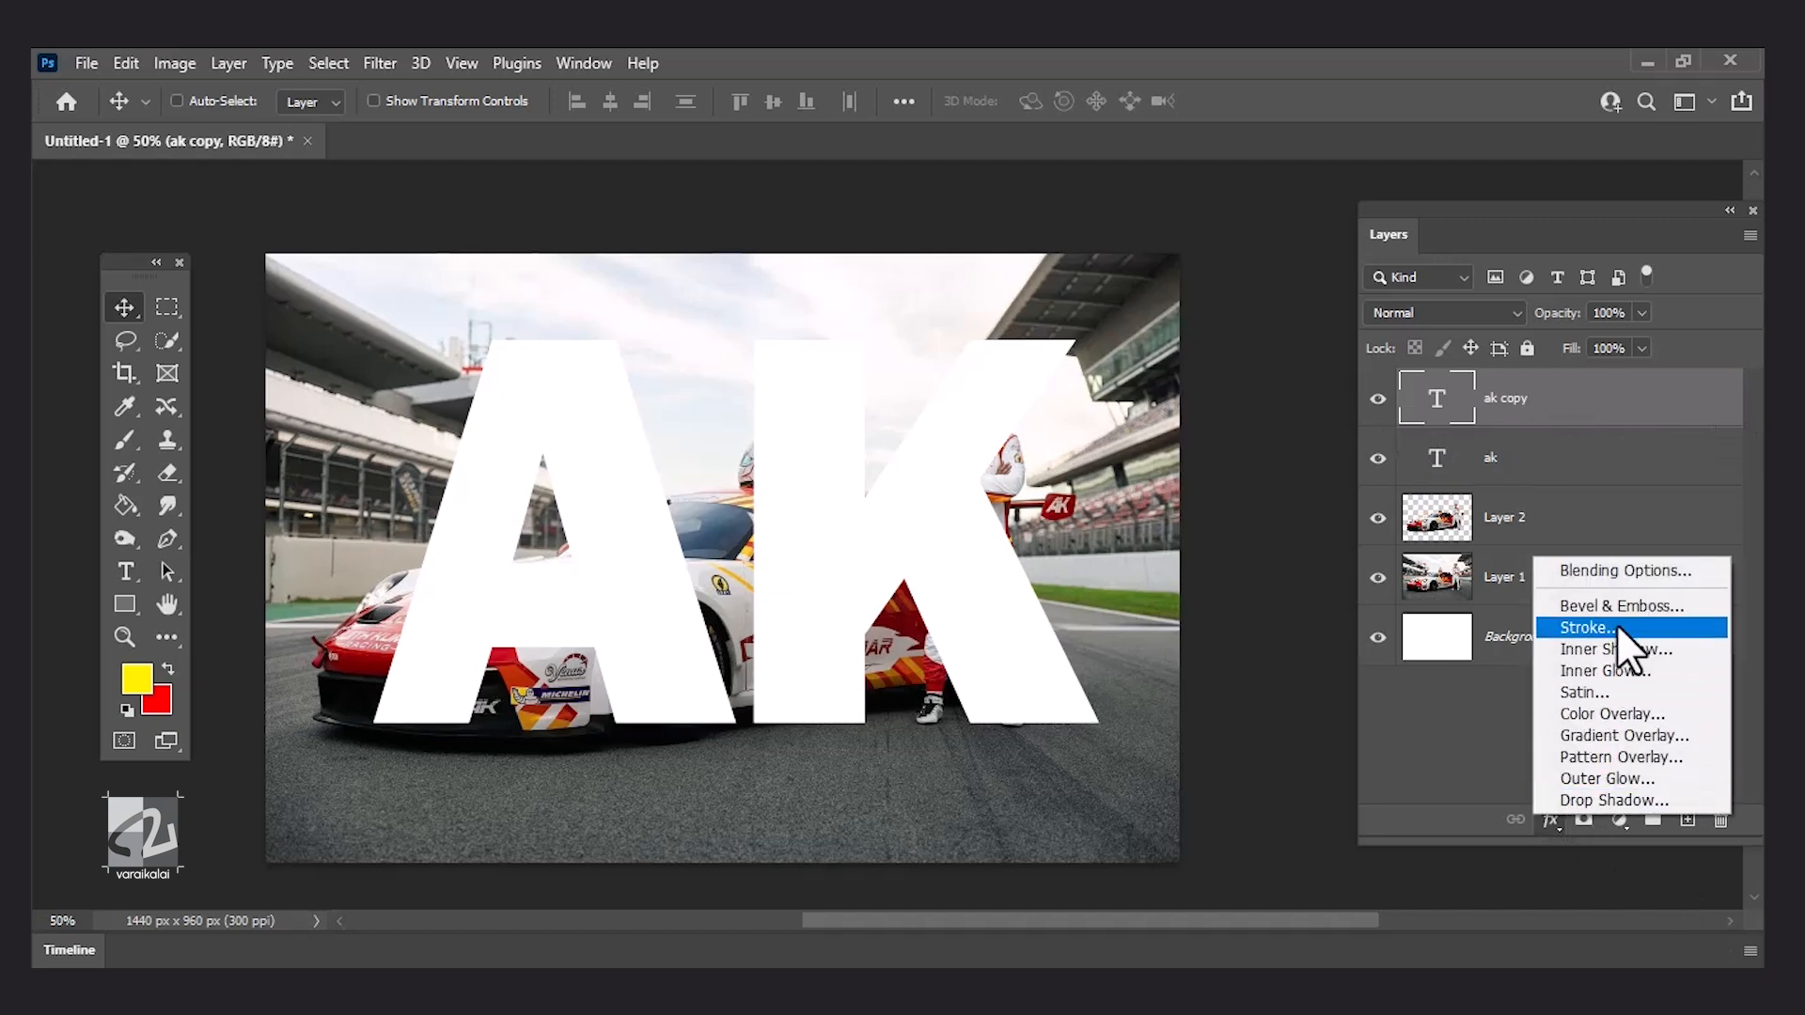
pyautogui.click(1375, 463)
# - Add a yellow Stroke layer style to the ak copy layer with a size of 7 px
pyautogui.click(1551, 822)
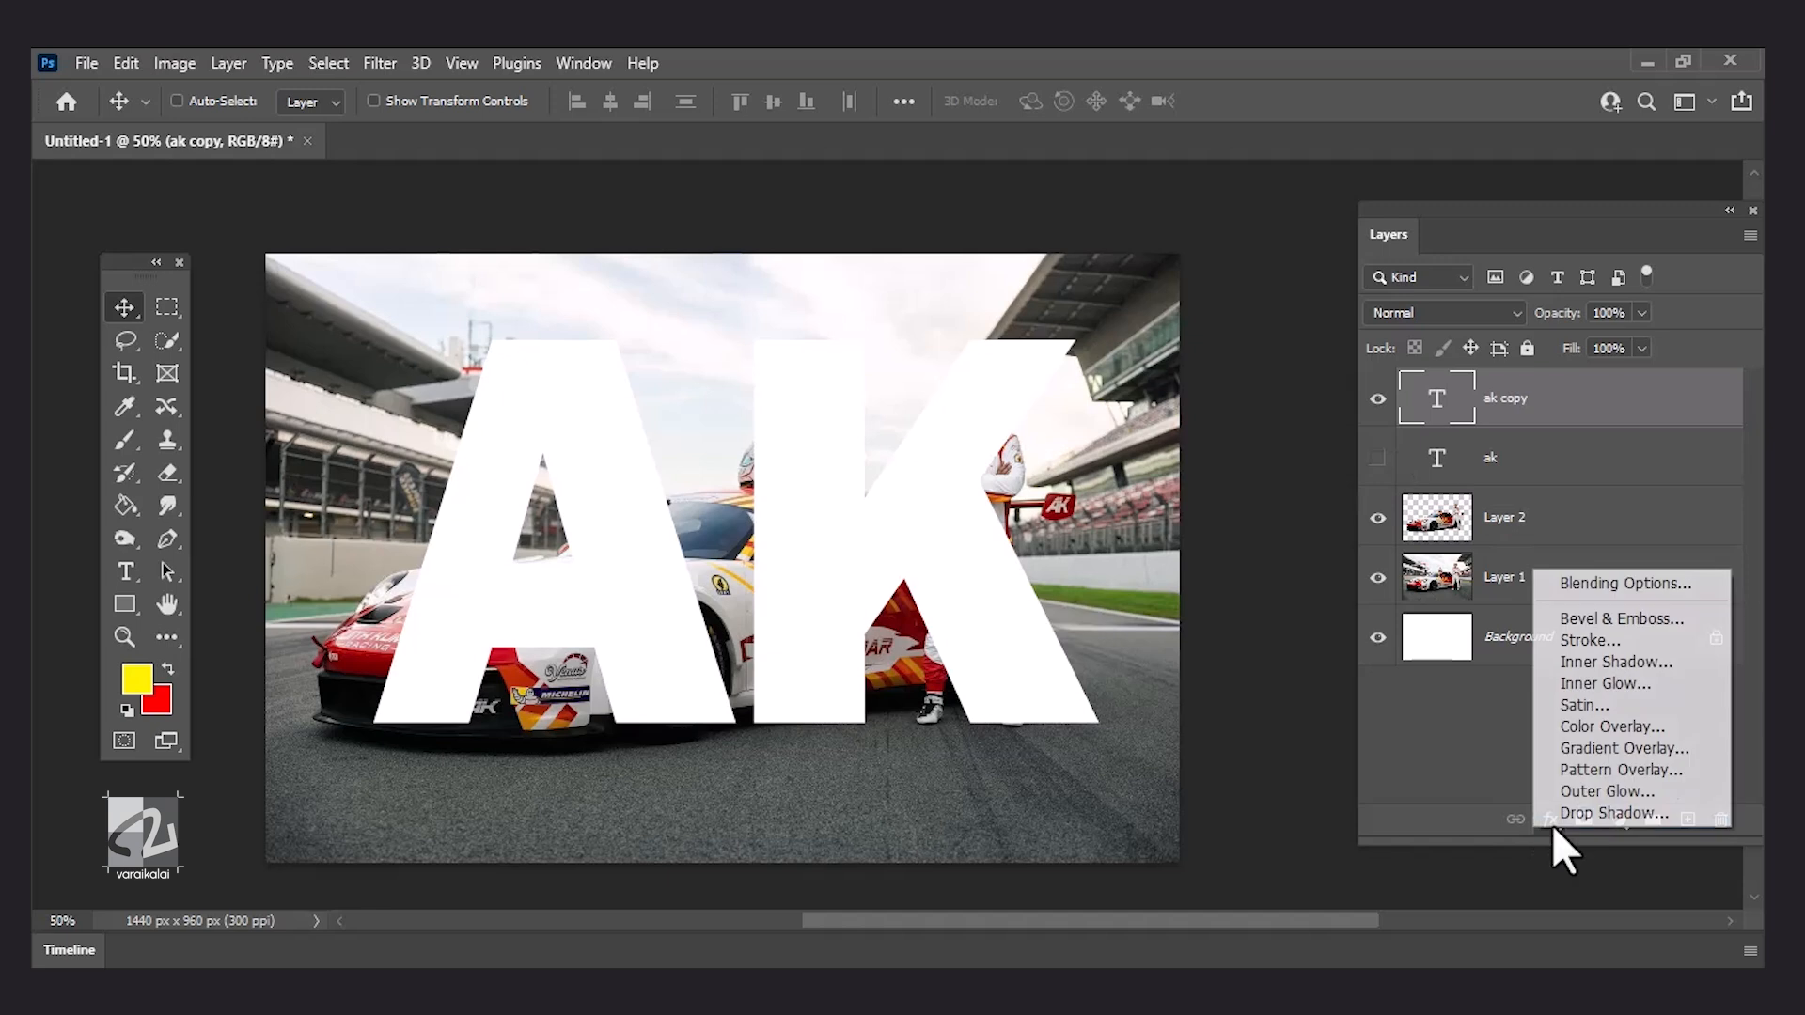
pyautogui.click(1593, 643)
pyautogui.click(1157, 469)
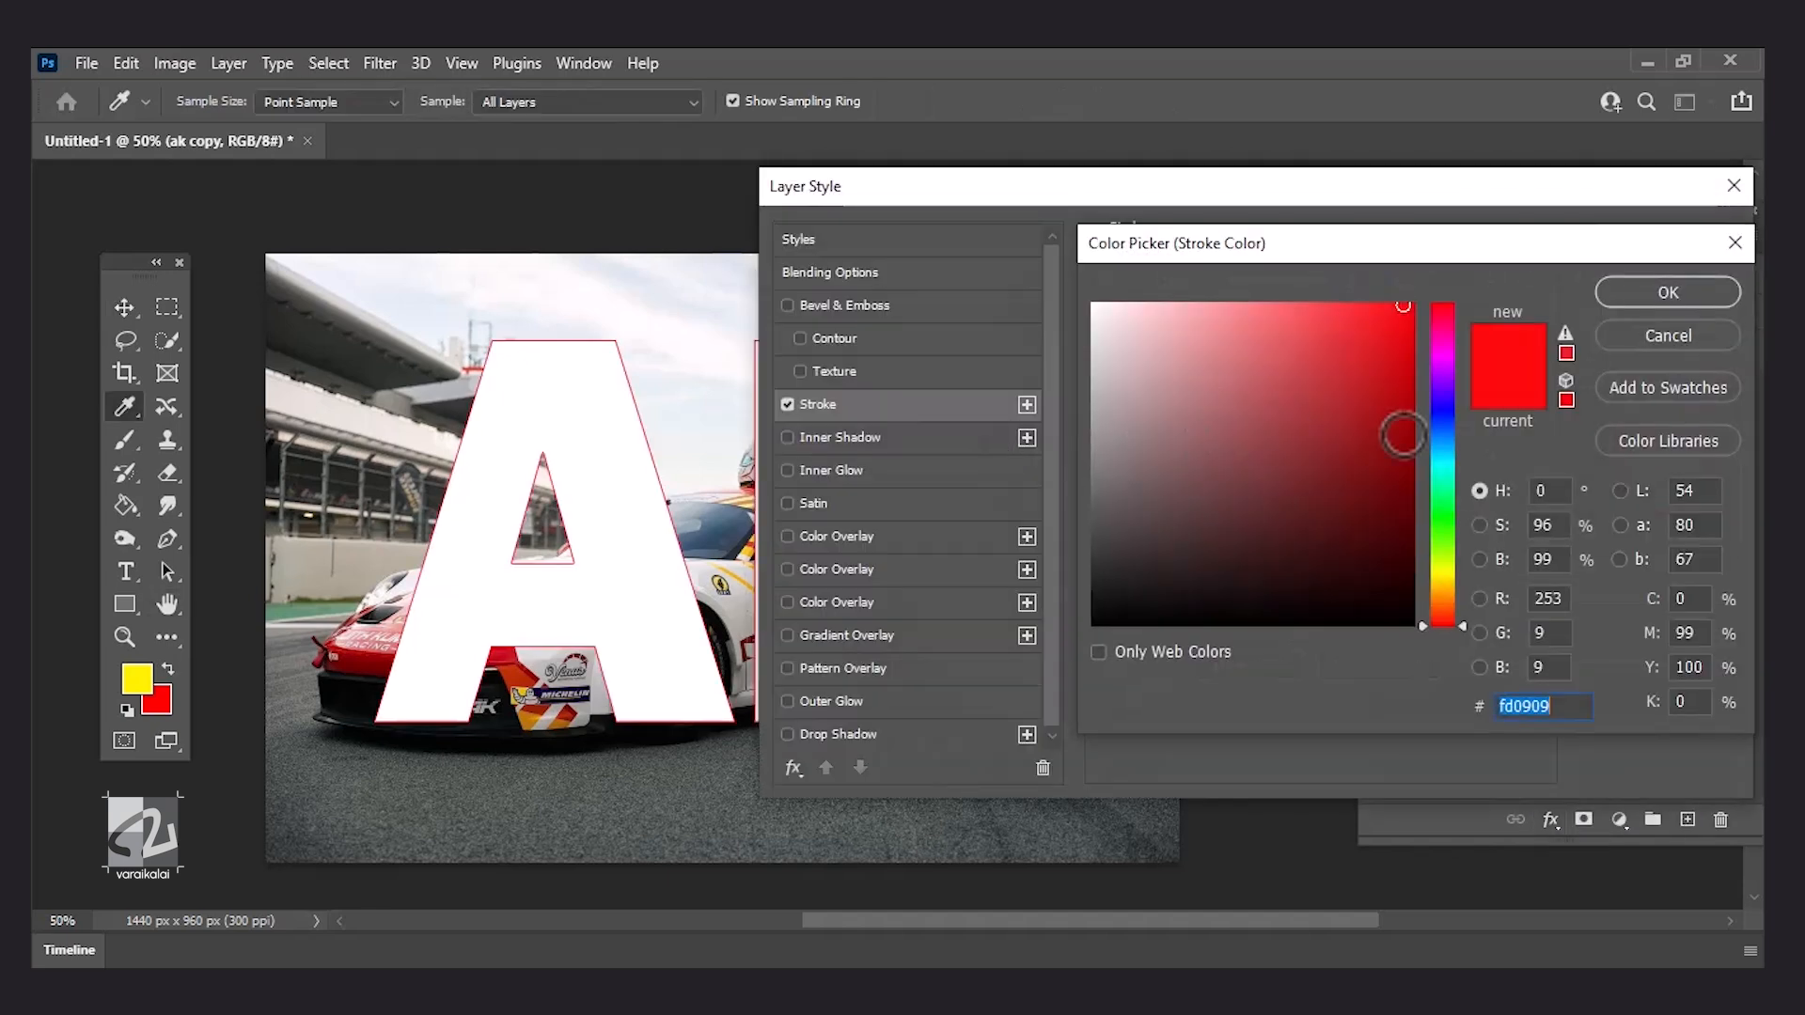
pyautogui.click(1443, 572)
pyautogui.moveTo(1253, 492); pyautogui.dragTo(1468, 239)
pyautogui.click(1681, 303)
pyautogui.moveTo(1189, 291); pyautogui.dragTo(1215, 281)
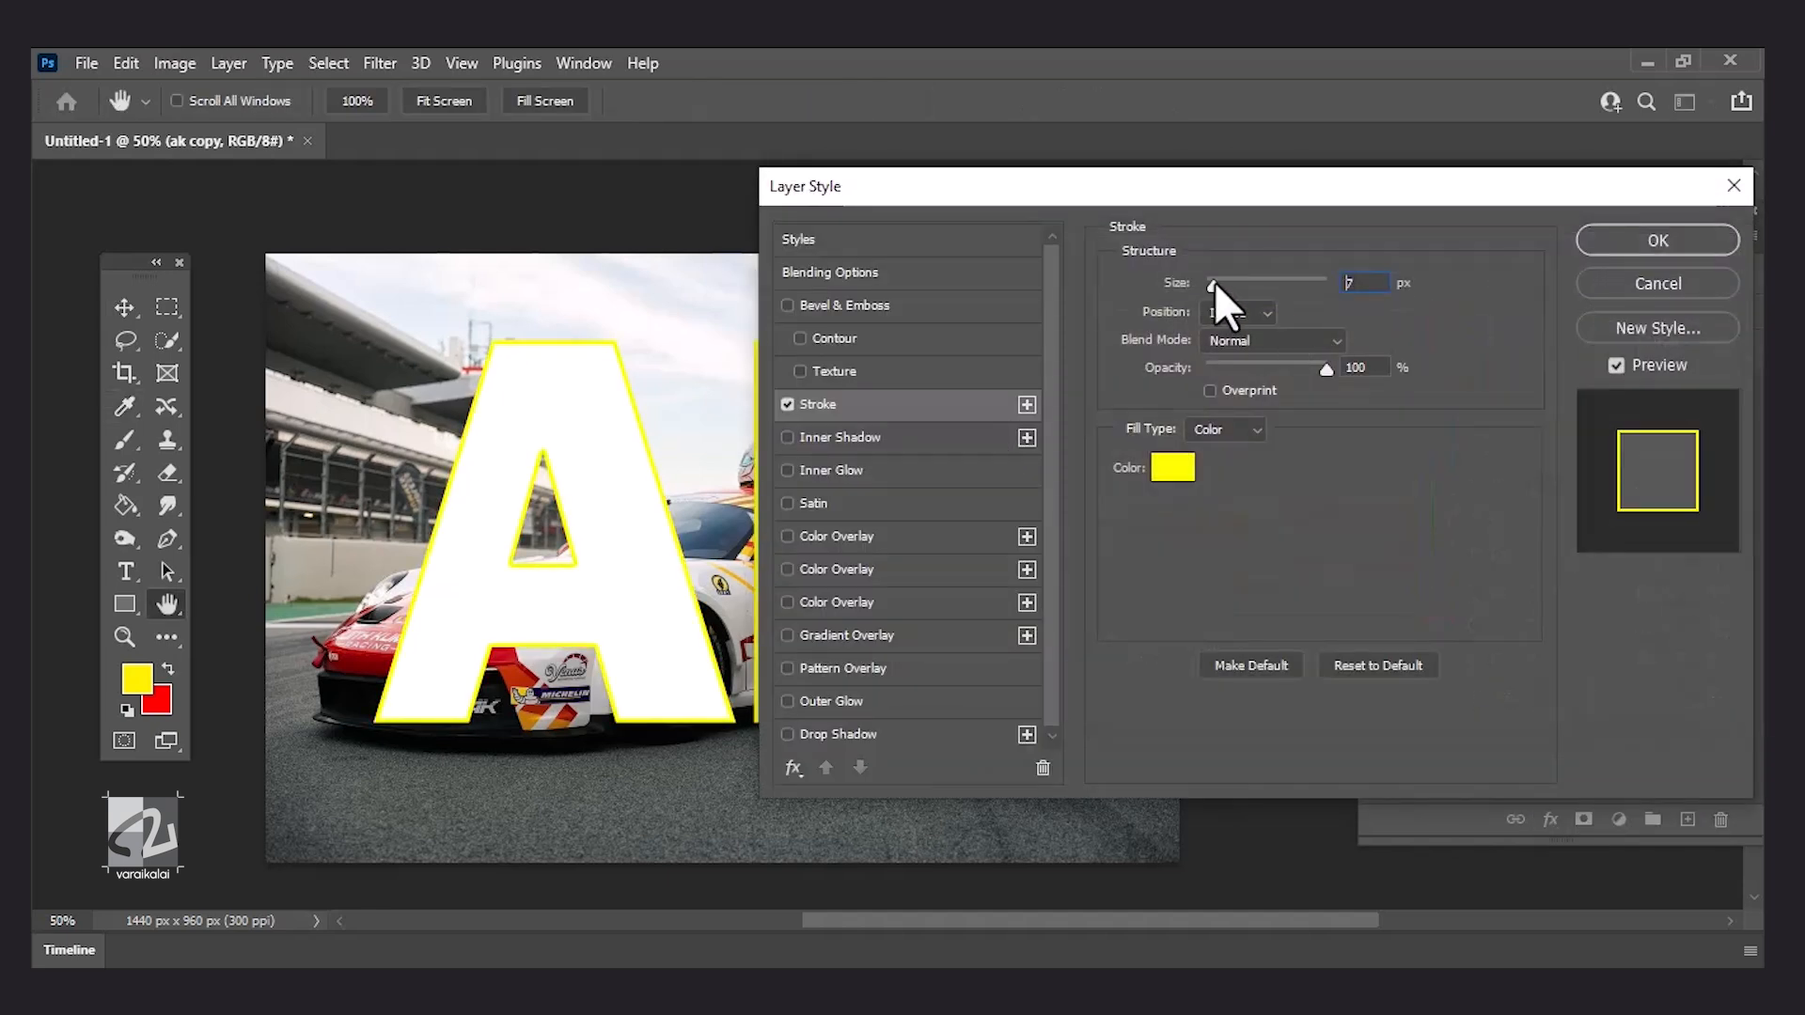
pyautogui.click(1647, 241)
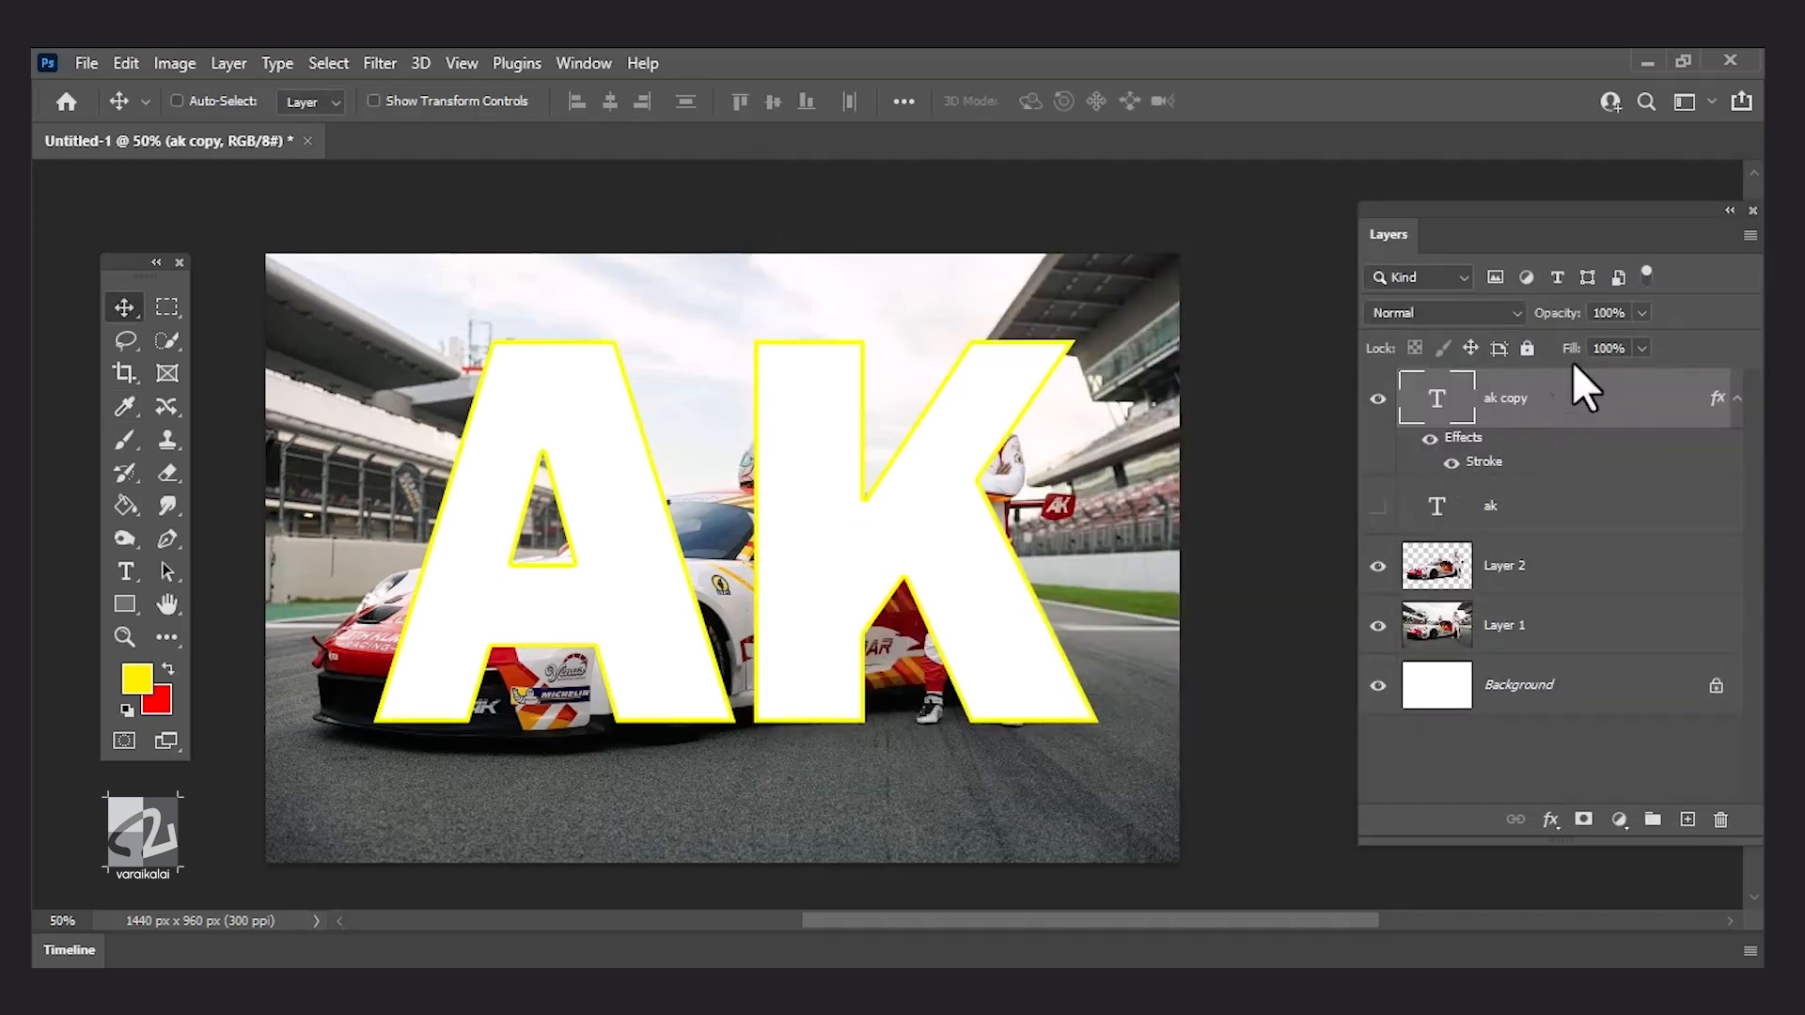
# - Set the ak copy layer's Fill to 0% so only its outline shows
pyautogui.click(1641, 348)
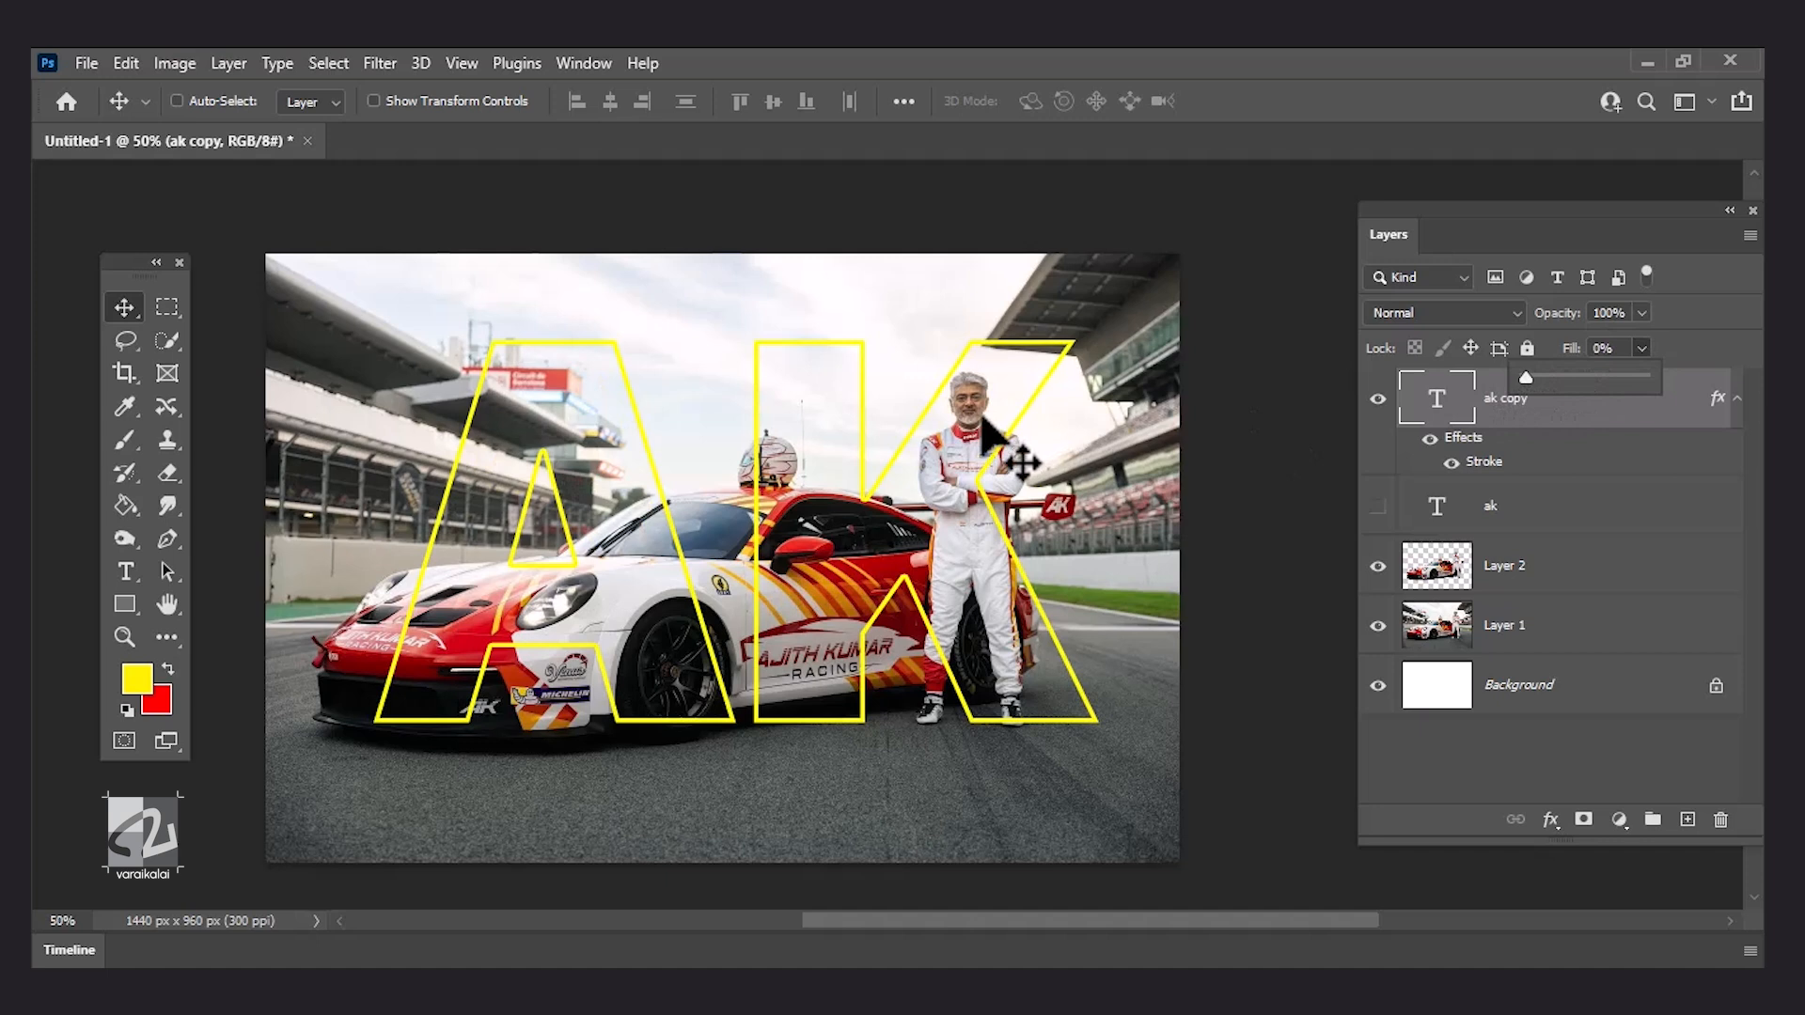
pyautogui.hotkey('ctrl', '+')
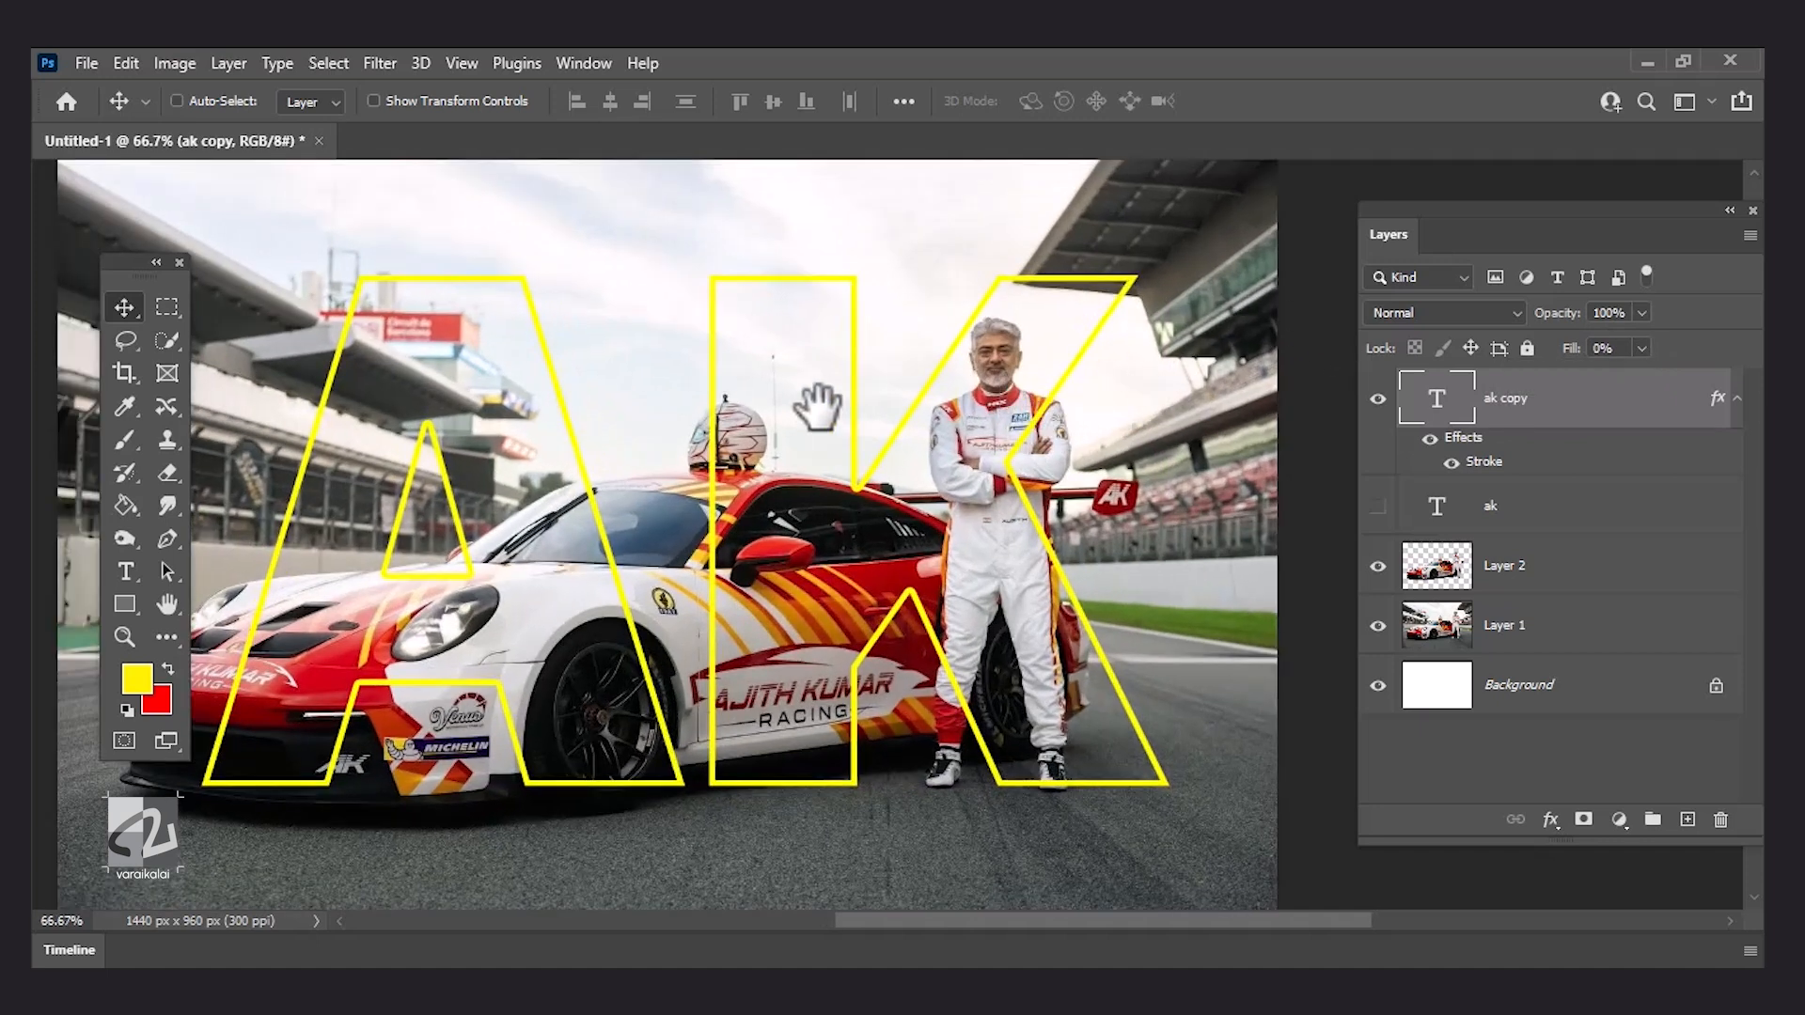
pyautogui.moveTo(814, 404); pyautogui.dragTo(863, 401)
pyautogui.hotkey('ctrl', '-')
# - Show the original ak text layer again and move it beneath the Layer 2 cutout
pyautogui.click(1378, 505)
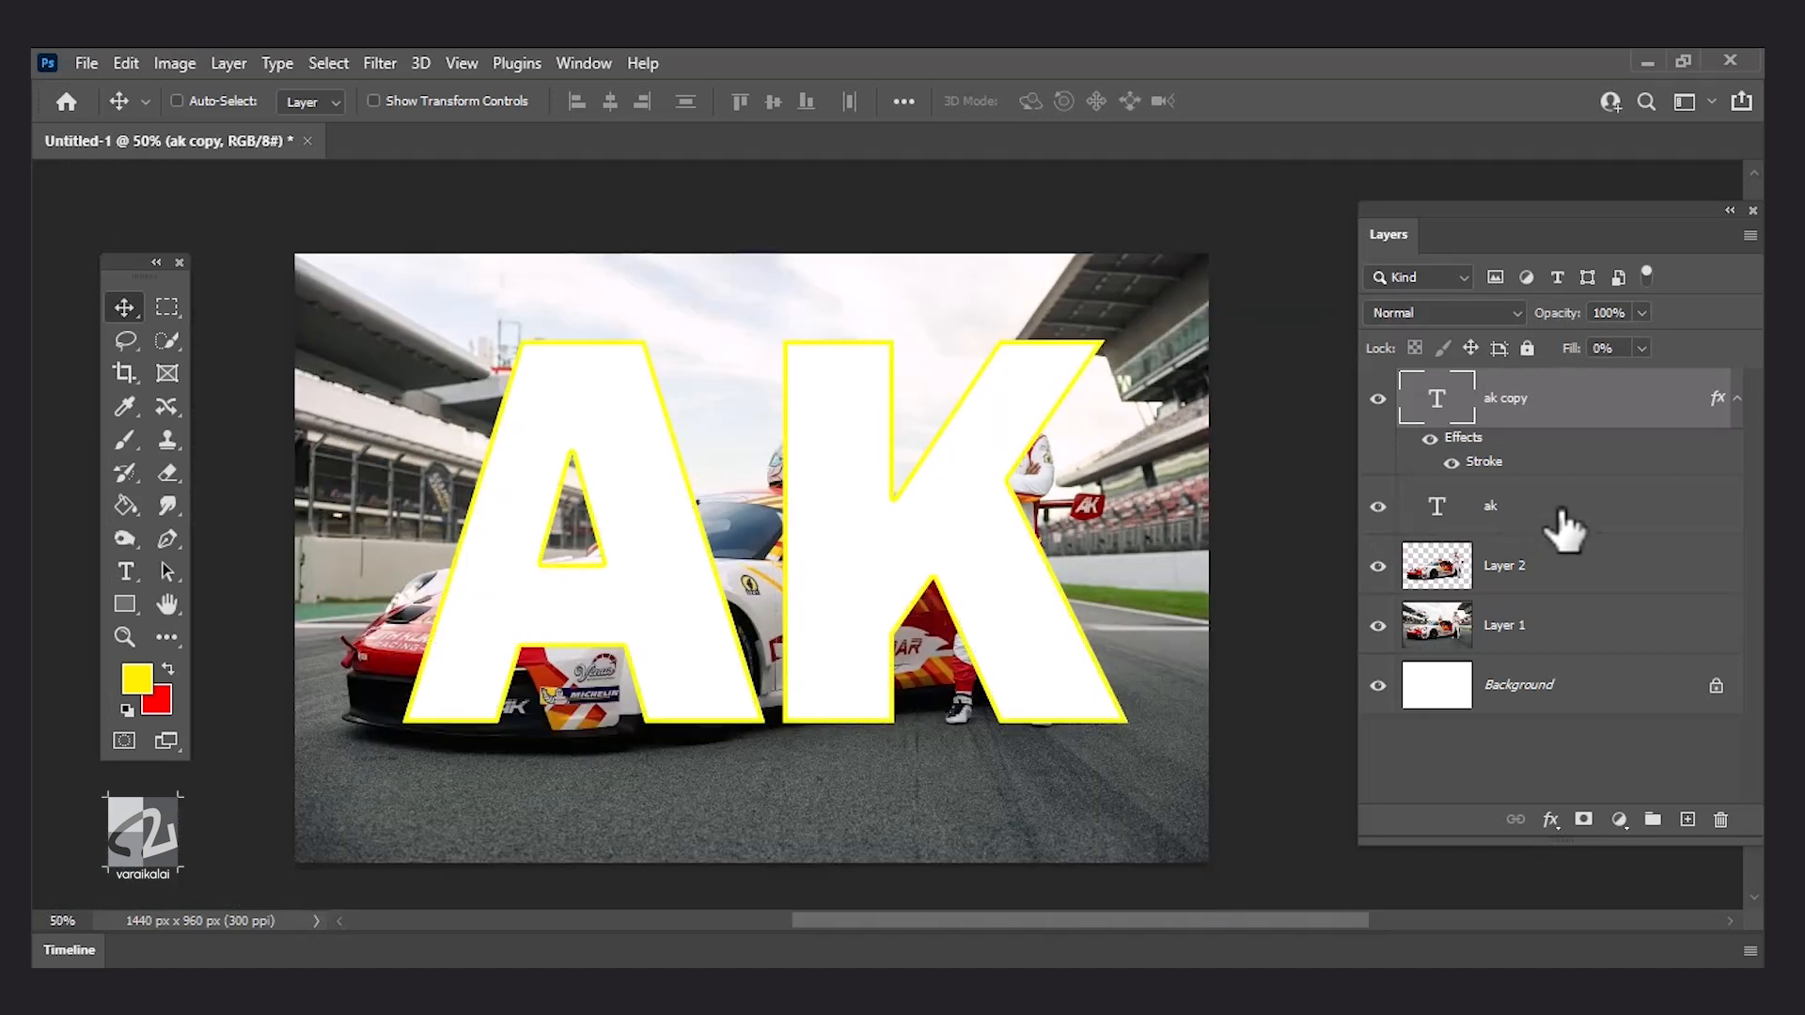
pyautogui.click(1588, 526)
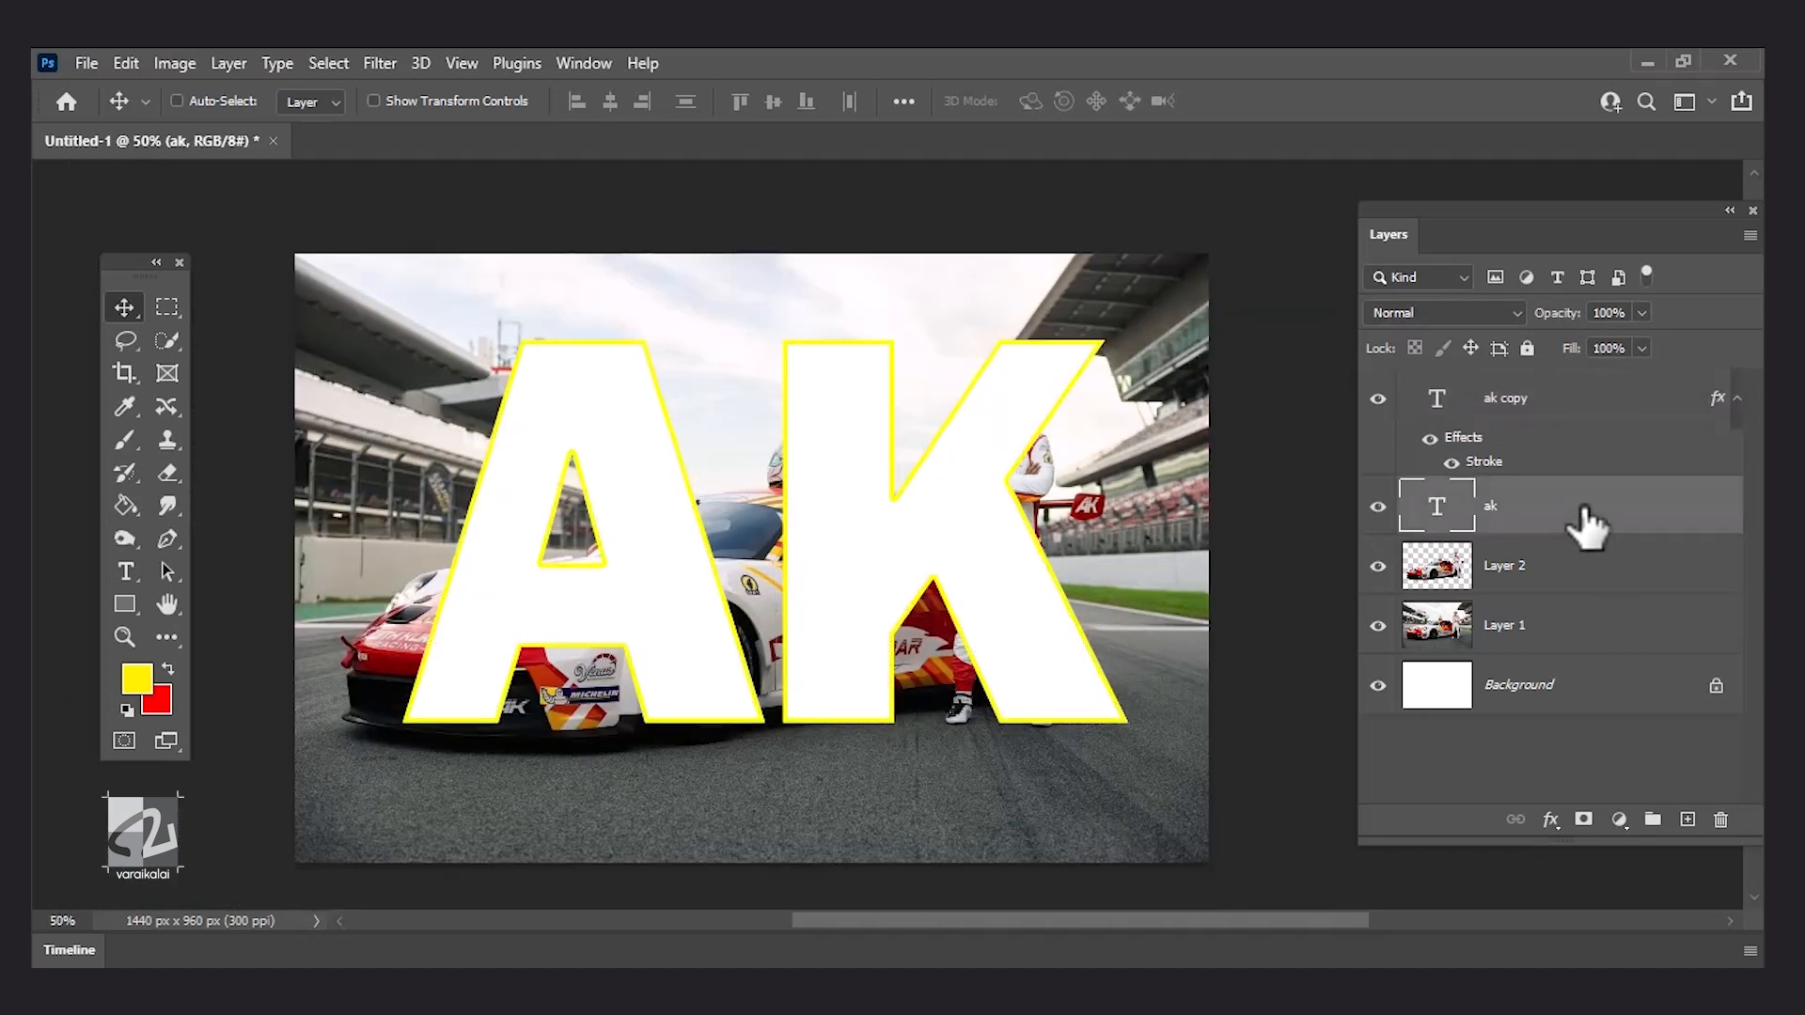
pyautogui.click(1546, 405)
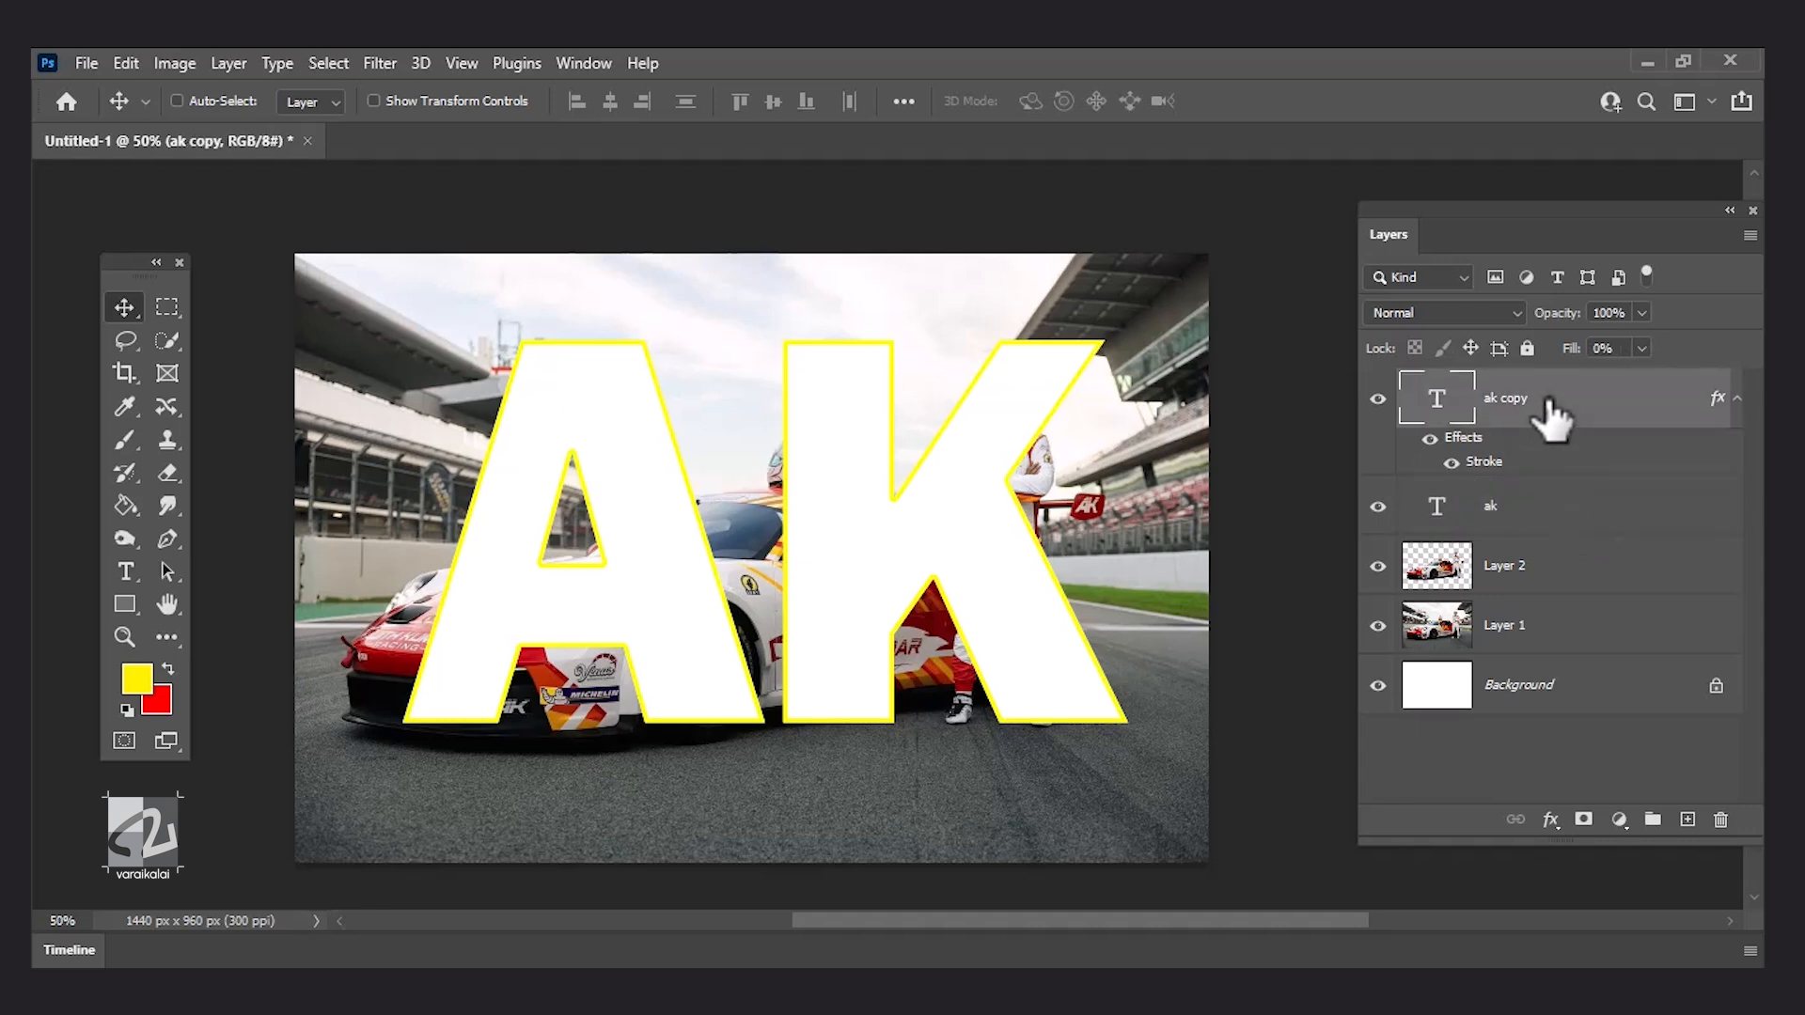
pyautogui.click(1378, 507)
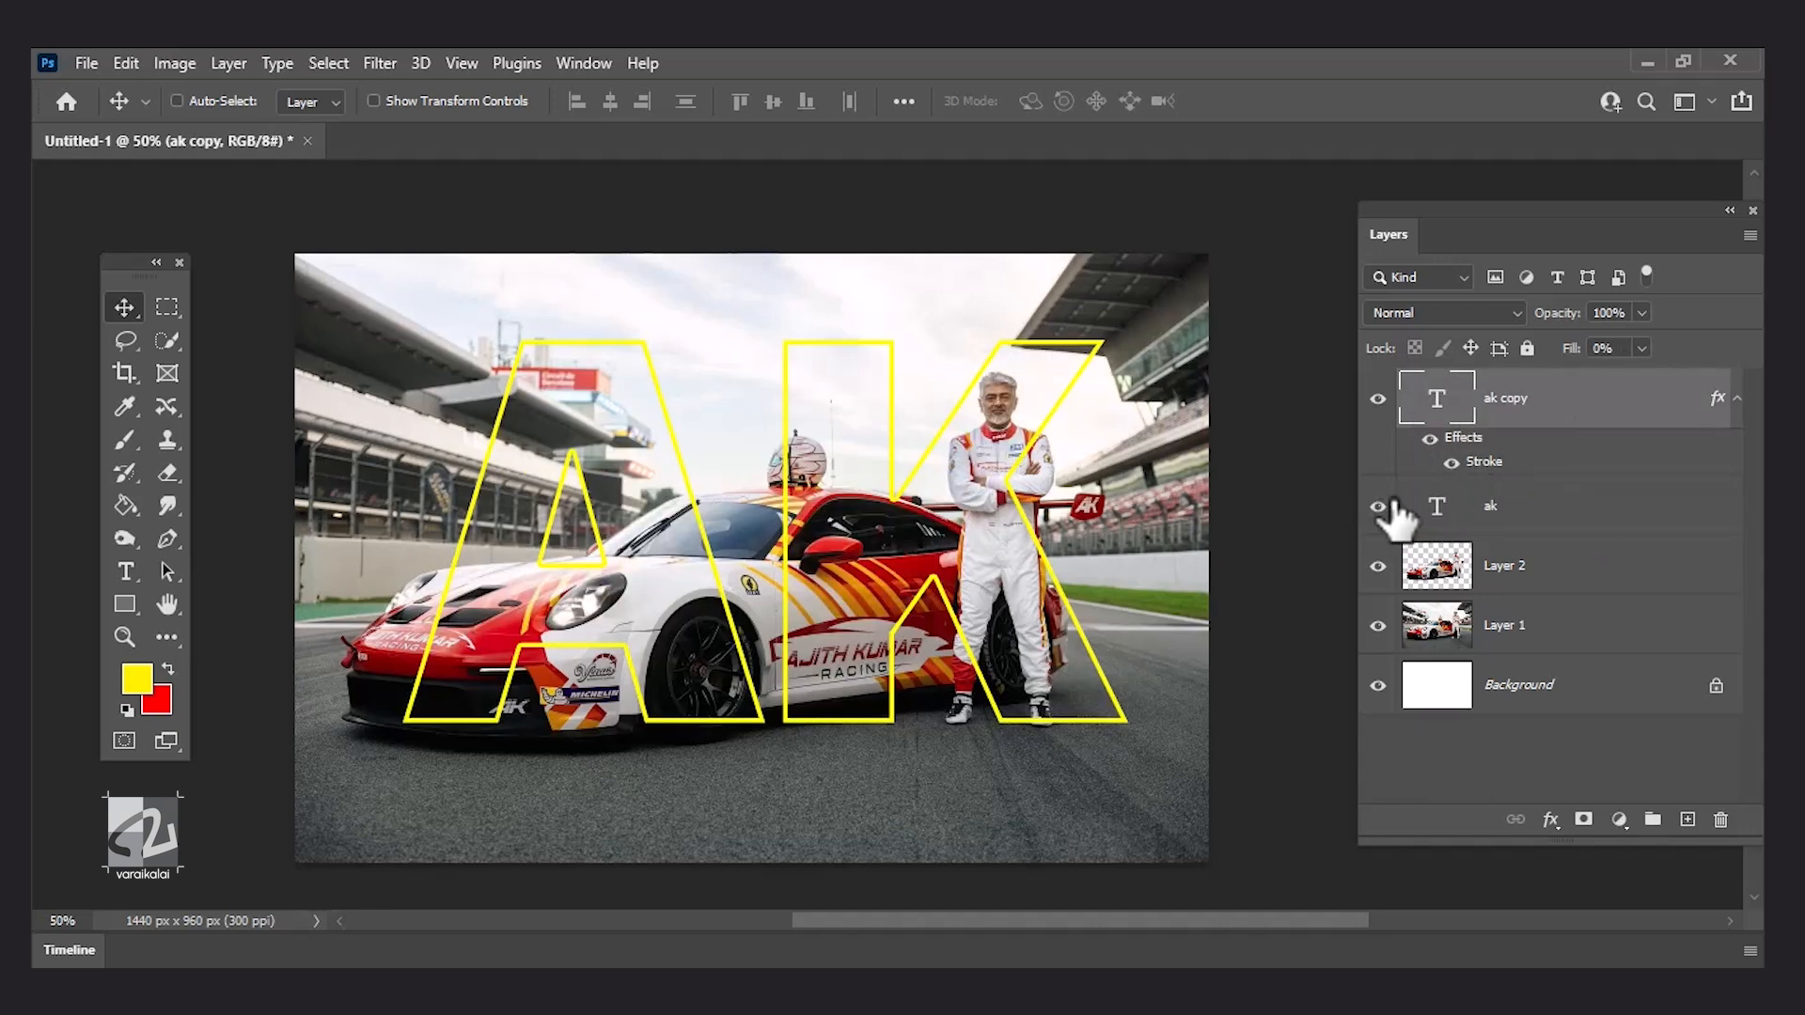
pyautogui.click(1378, 508)
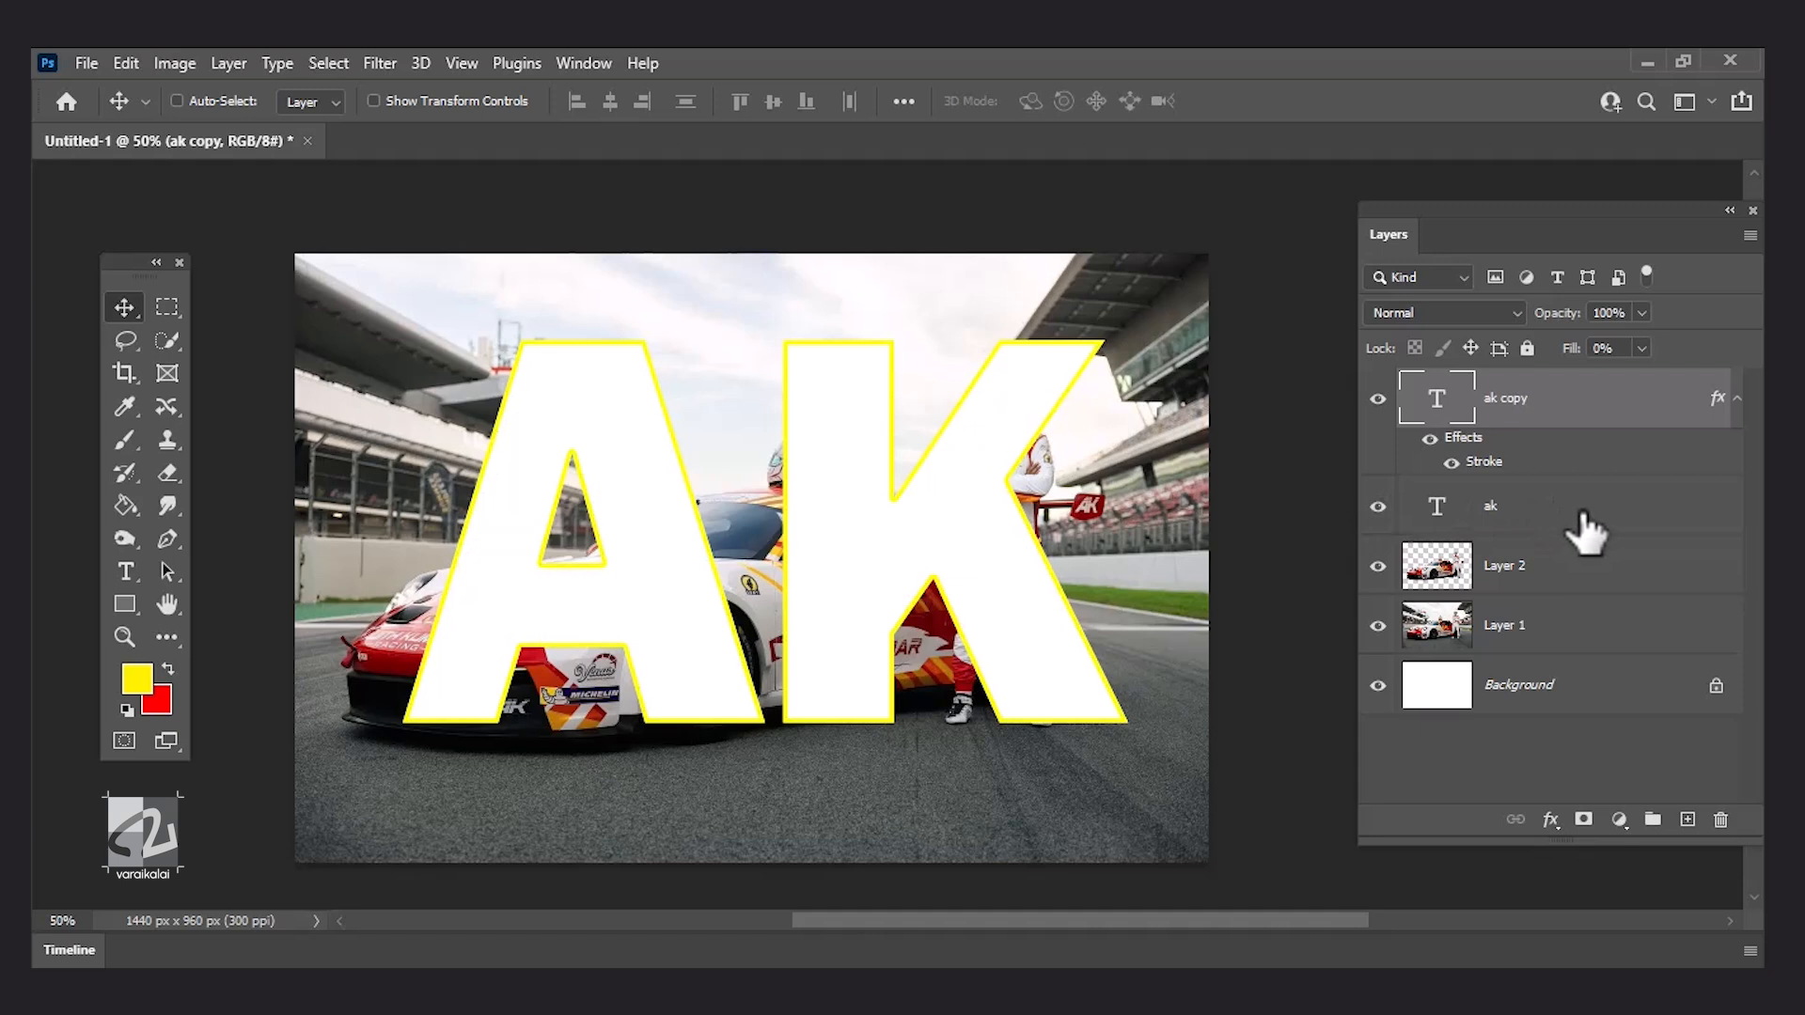
pyautogui.click(1587, 527)
pyautogui.moveTo(1585, 524); pyautogui.dragTo(1575, 578)
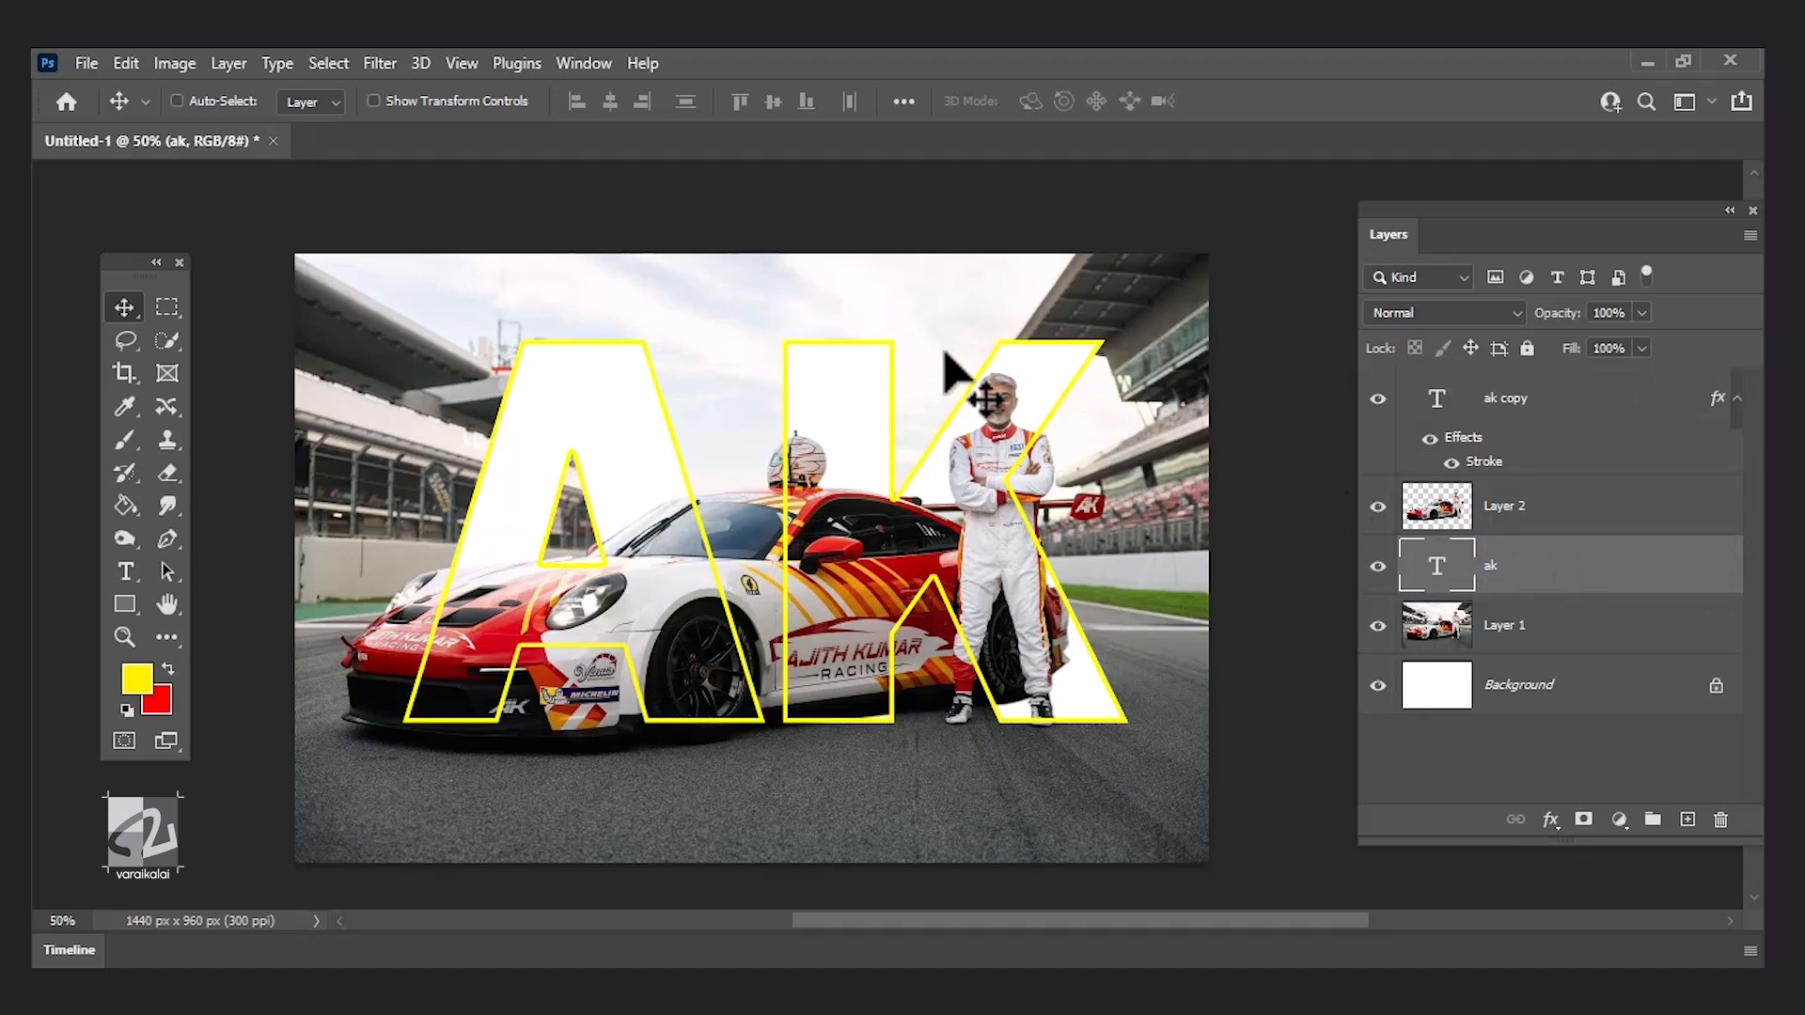
# - Link the ak and ak copy layers, and reposition and slightly enlarge them together behind the car and driver
pyautogui.keyDown('ctrl'); pyautogui.click(1567, 415); pyautogui.keyUp('ctrl')
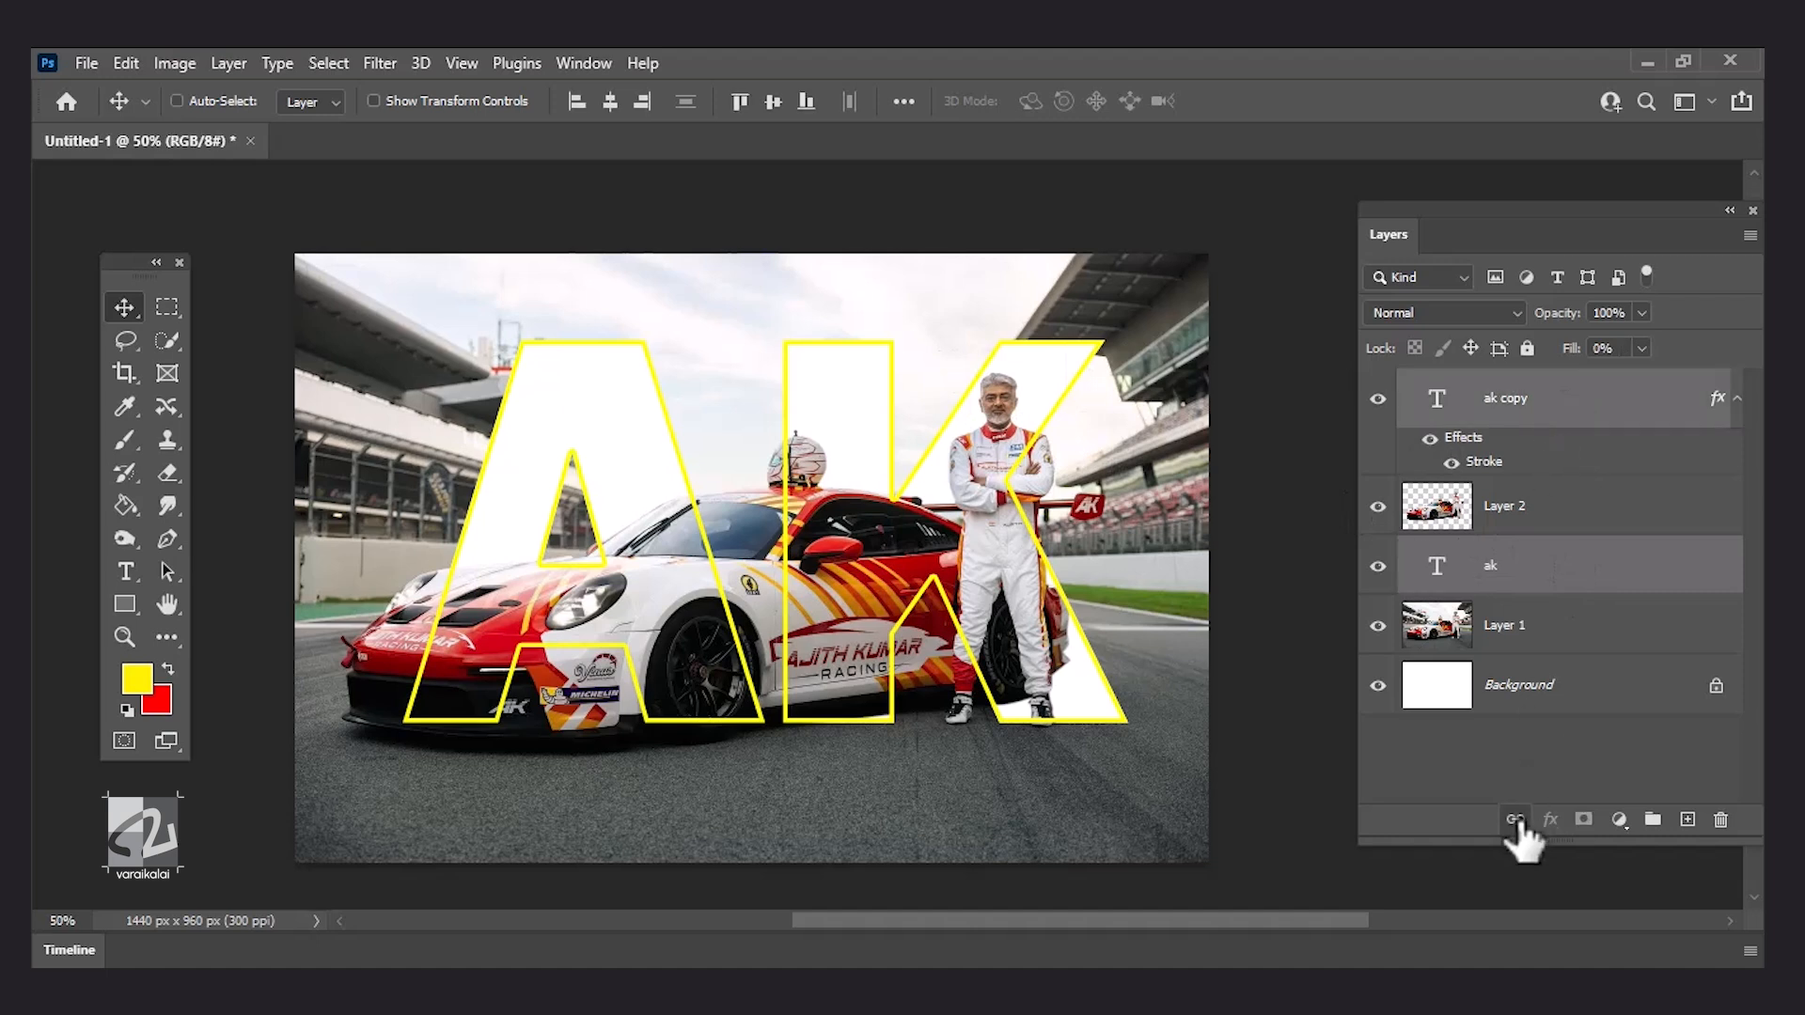
pyautogui.moveTo(1053, 586); pyautogui.dragTo(1010, 596)
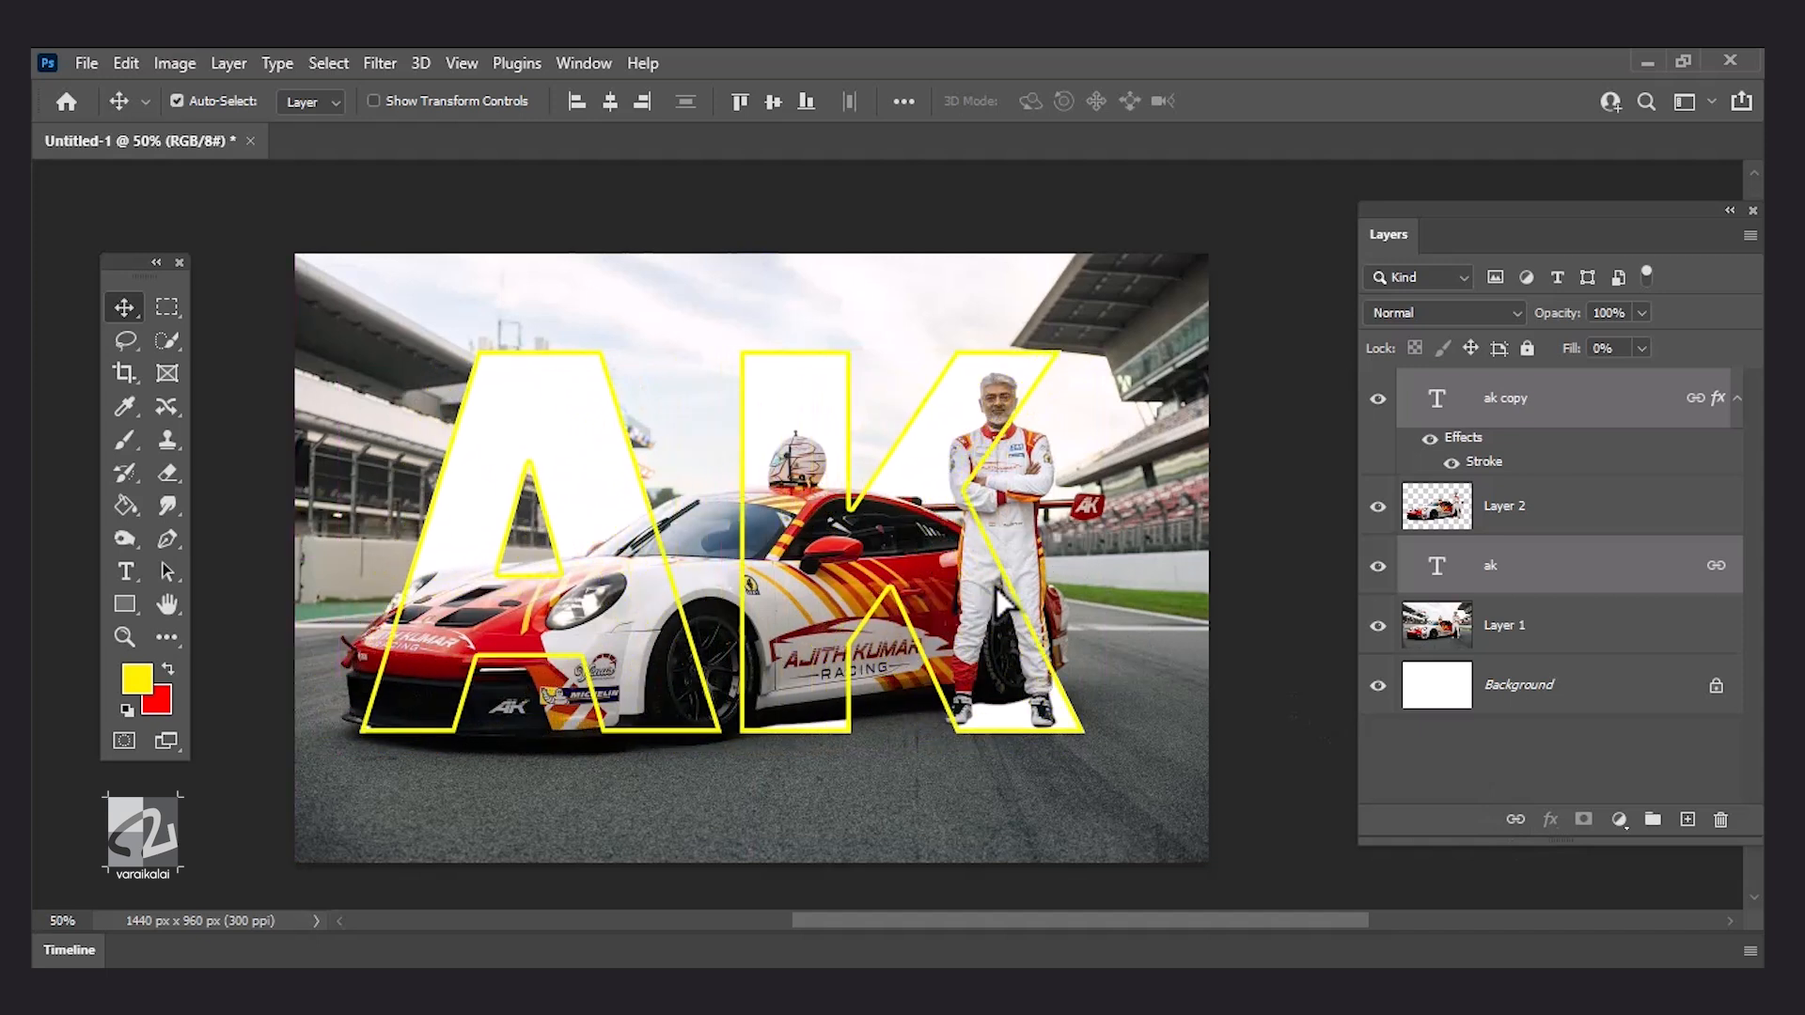
pyautogui.hotkey('ctrl', 't')
pyautogui.moveTo(1081, 355); pyautogui.dragTo(1161, 371)
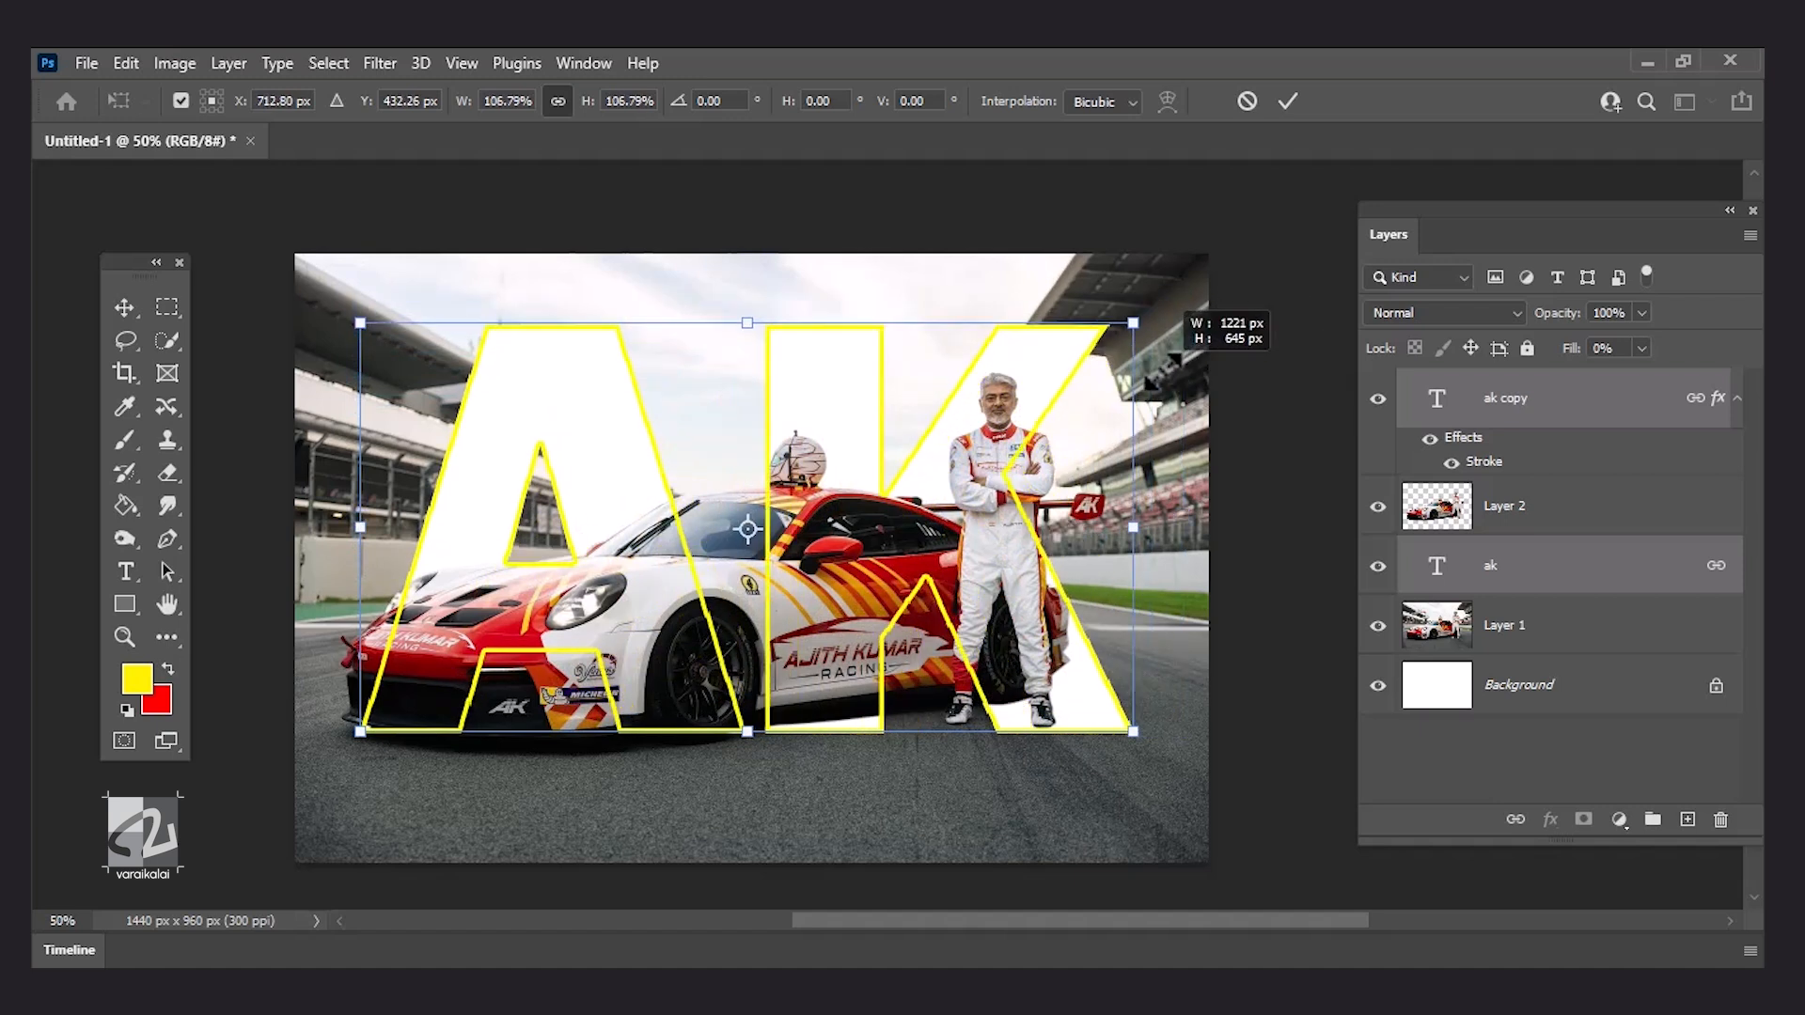
pyautogui.press('Return')
# - Add a Gradient Overlay layer style to the ak text layer and try the Pink_02 gradient preset
pyautogui.click(1550, 820)
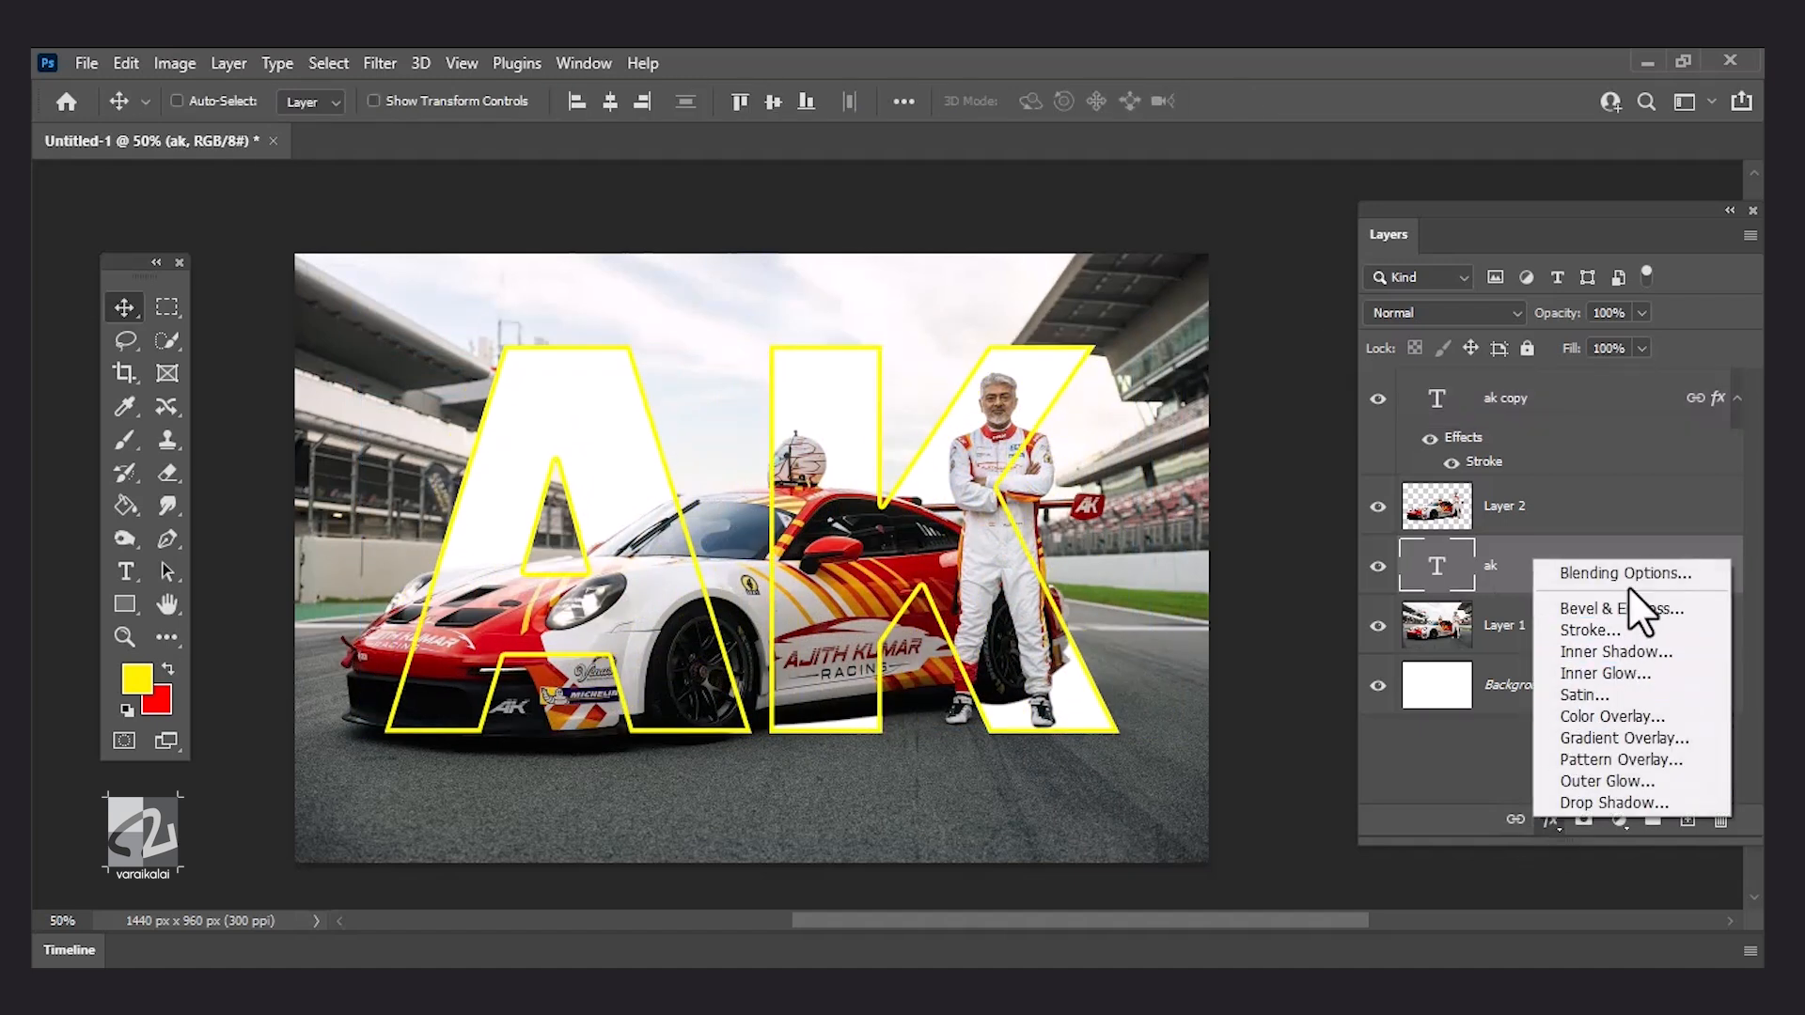
pyautogui.click(1611, 740)
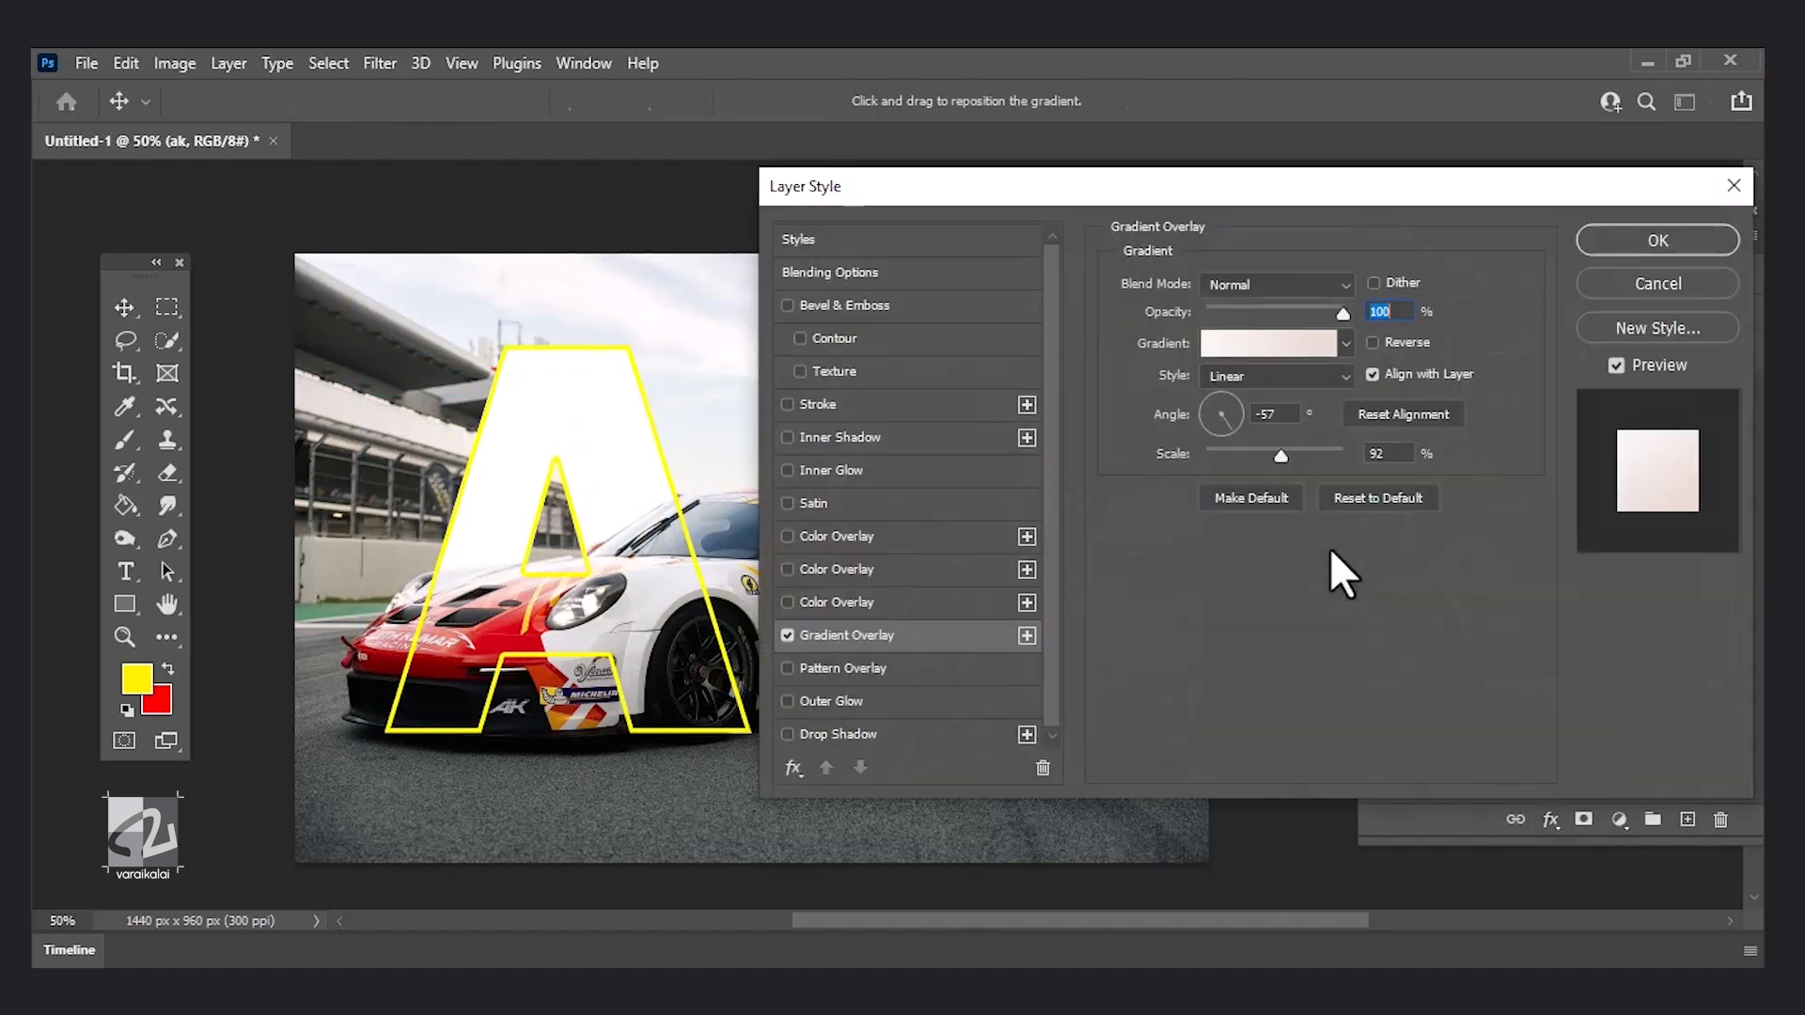
pyautogui.click(1611, 390)
pyautogui.click(1284, 342)
pyautogui.scroll(-4, 1335, 315)
pyautogui.click(1399, 304)
pyautogui.scroll(-8, 1293, 306)
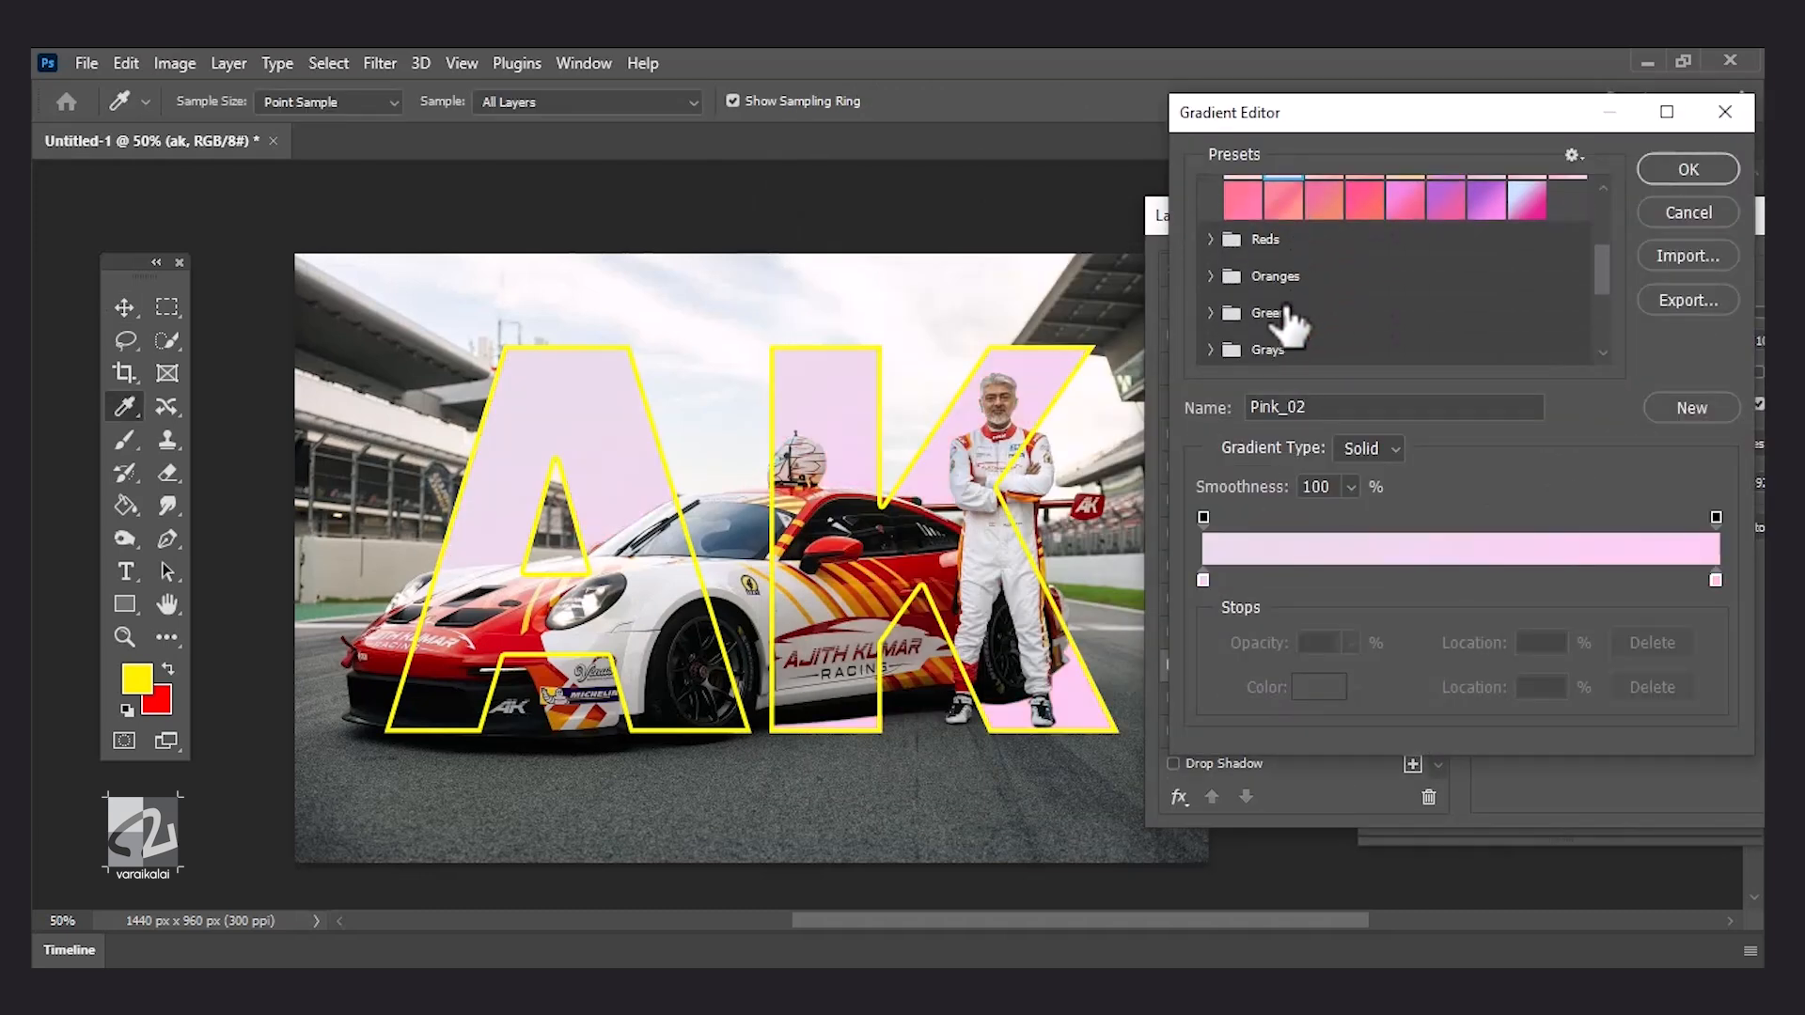
# - Change the ak layer's Gradient Overlay to a pale grey-lavender preset and apply the layer style
pyautogui.click(1211, 290)
pyautogui.click(1280, 320)
pyautogui.click(1320, 324)
pyautogui.scroll(-3, 1273, 308)
pyautogui.click(1278, 311)
pyautogui.click(1410, 273)
pyautogui.click(1688, 170)
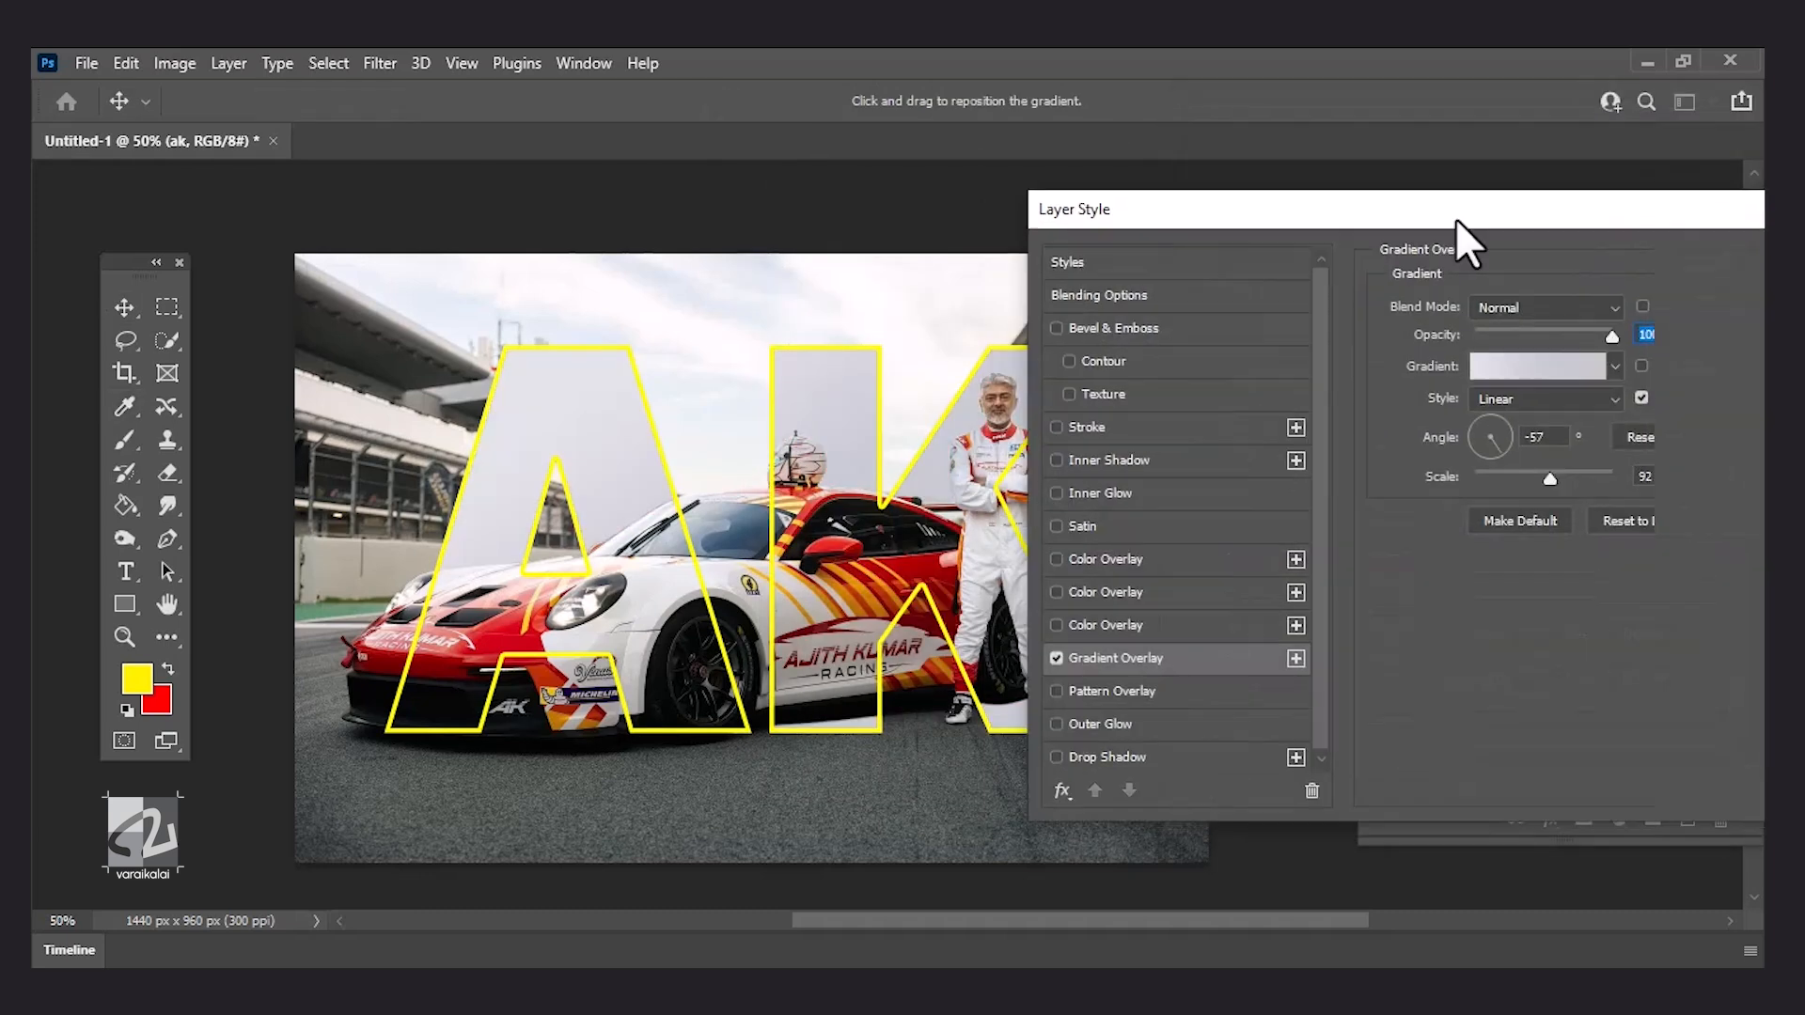
pyautogui.click(1640, 230)
# - Add a mask to Layer 1 and fade its upper background with a soft black brush at size 175 and 8% flow
pyautogui.click(1585, 820)
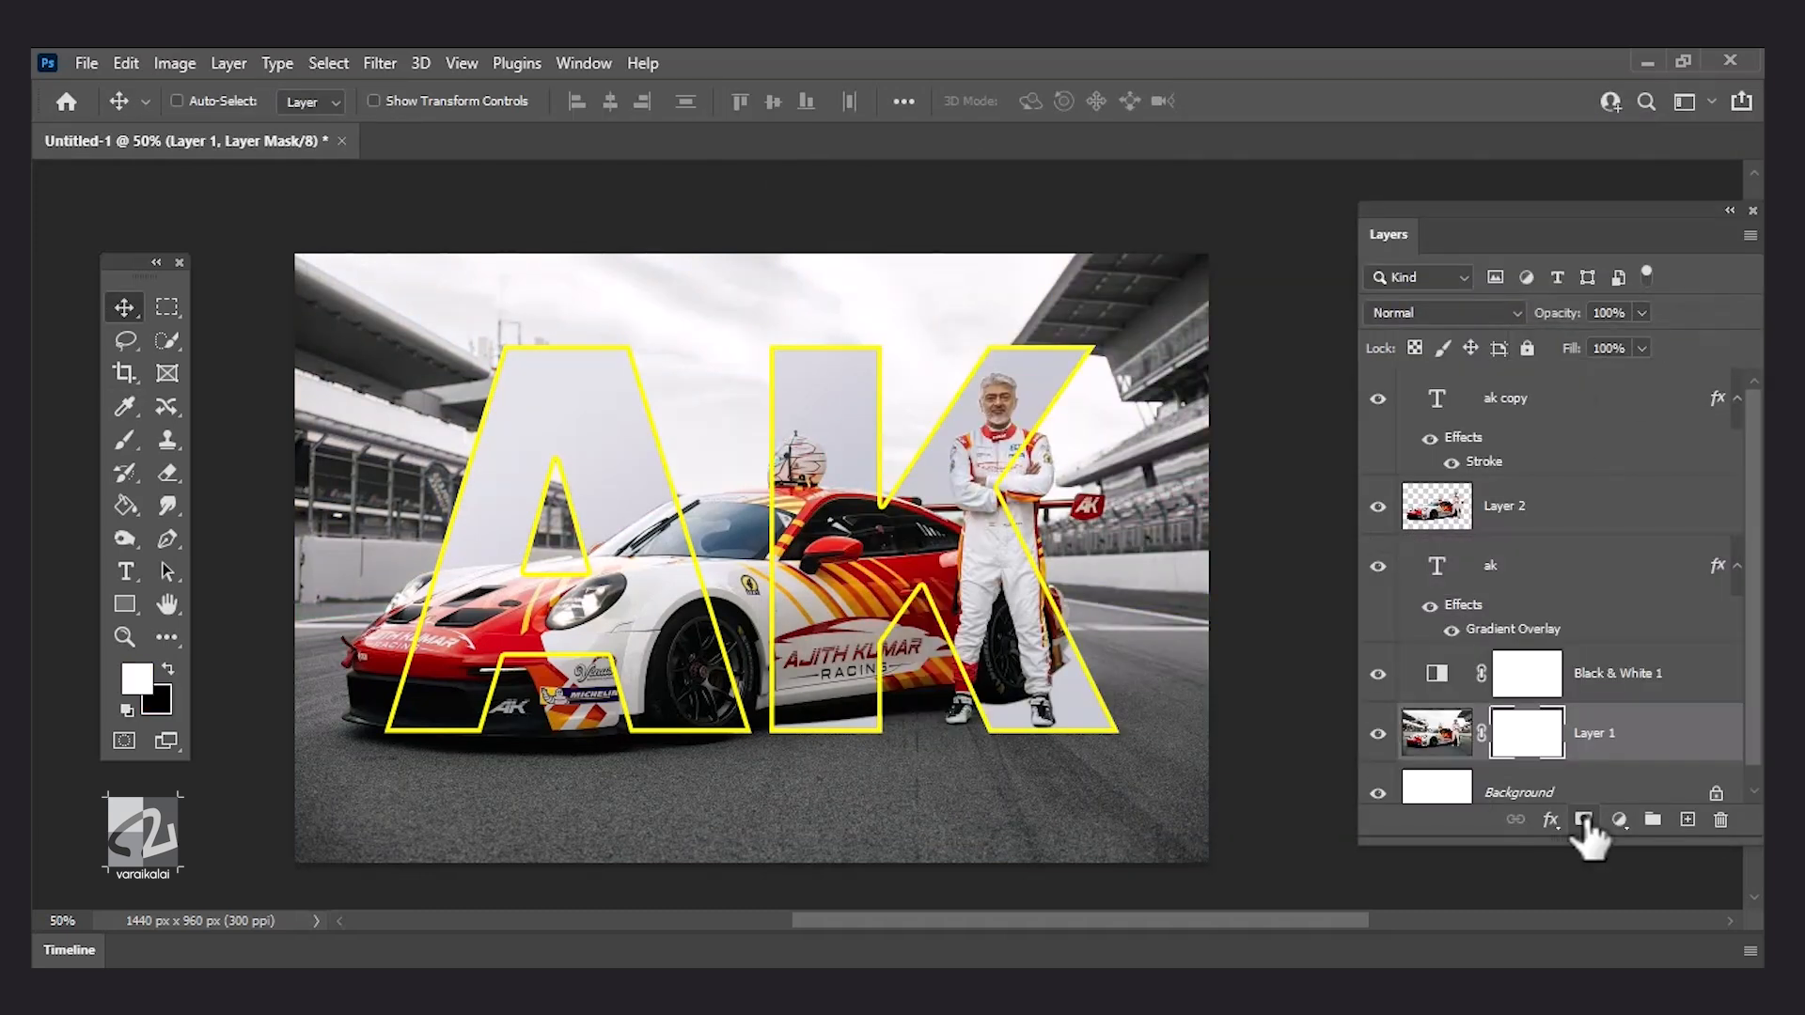
pyautogui.click(126, 440)
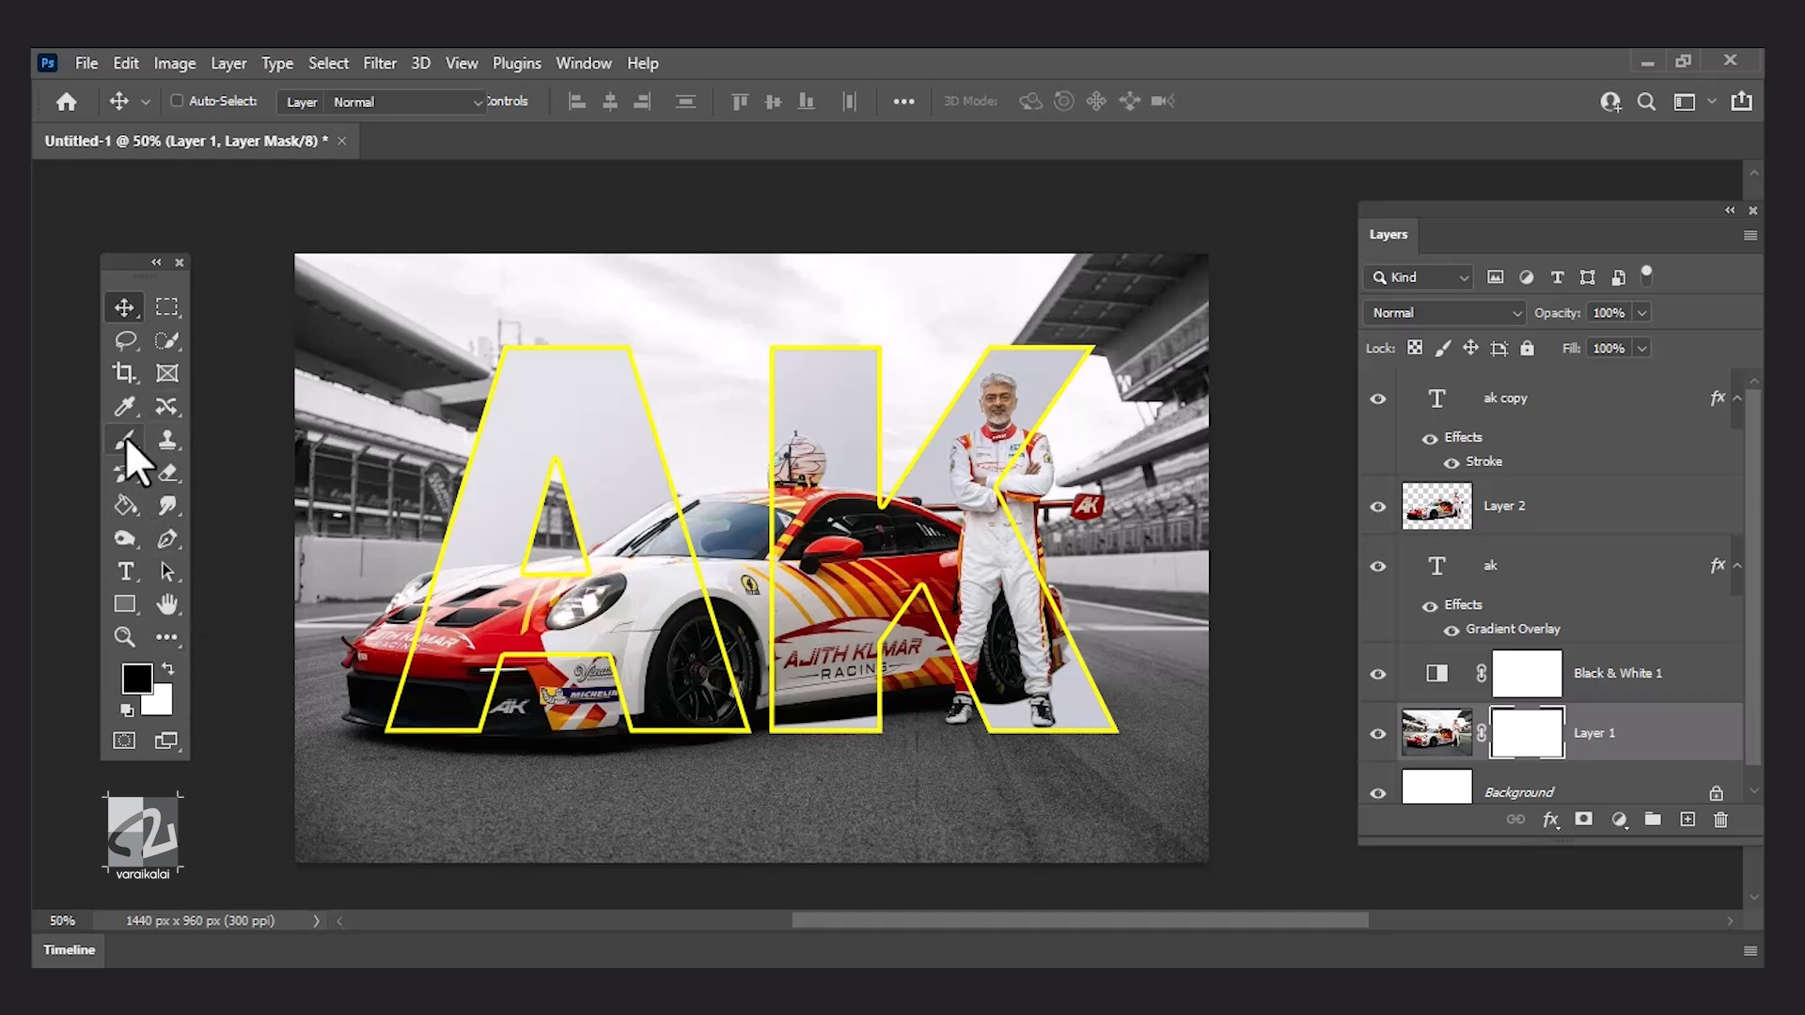
pyautogui.press(']')
pyautogui.press(']')
pyautogui.press(']')
pyautogui.press(']')
pyautogui.press(']')
pyautogui.press(']')
pyautogui.press(']')
pyautogui.press(']')
pyautogui.press(']')
pyautogui.press(']')
pyautogui.press(']')
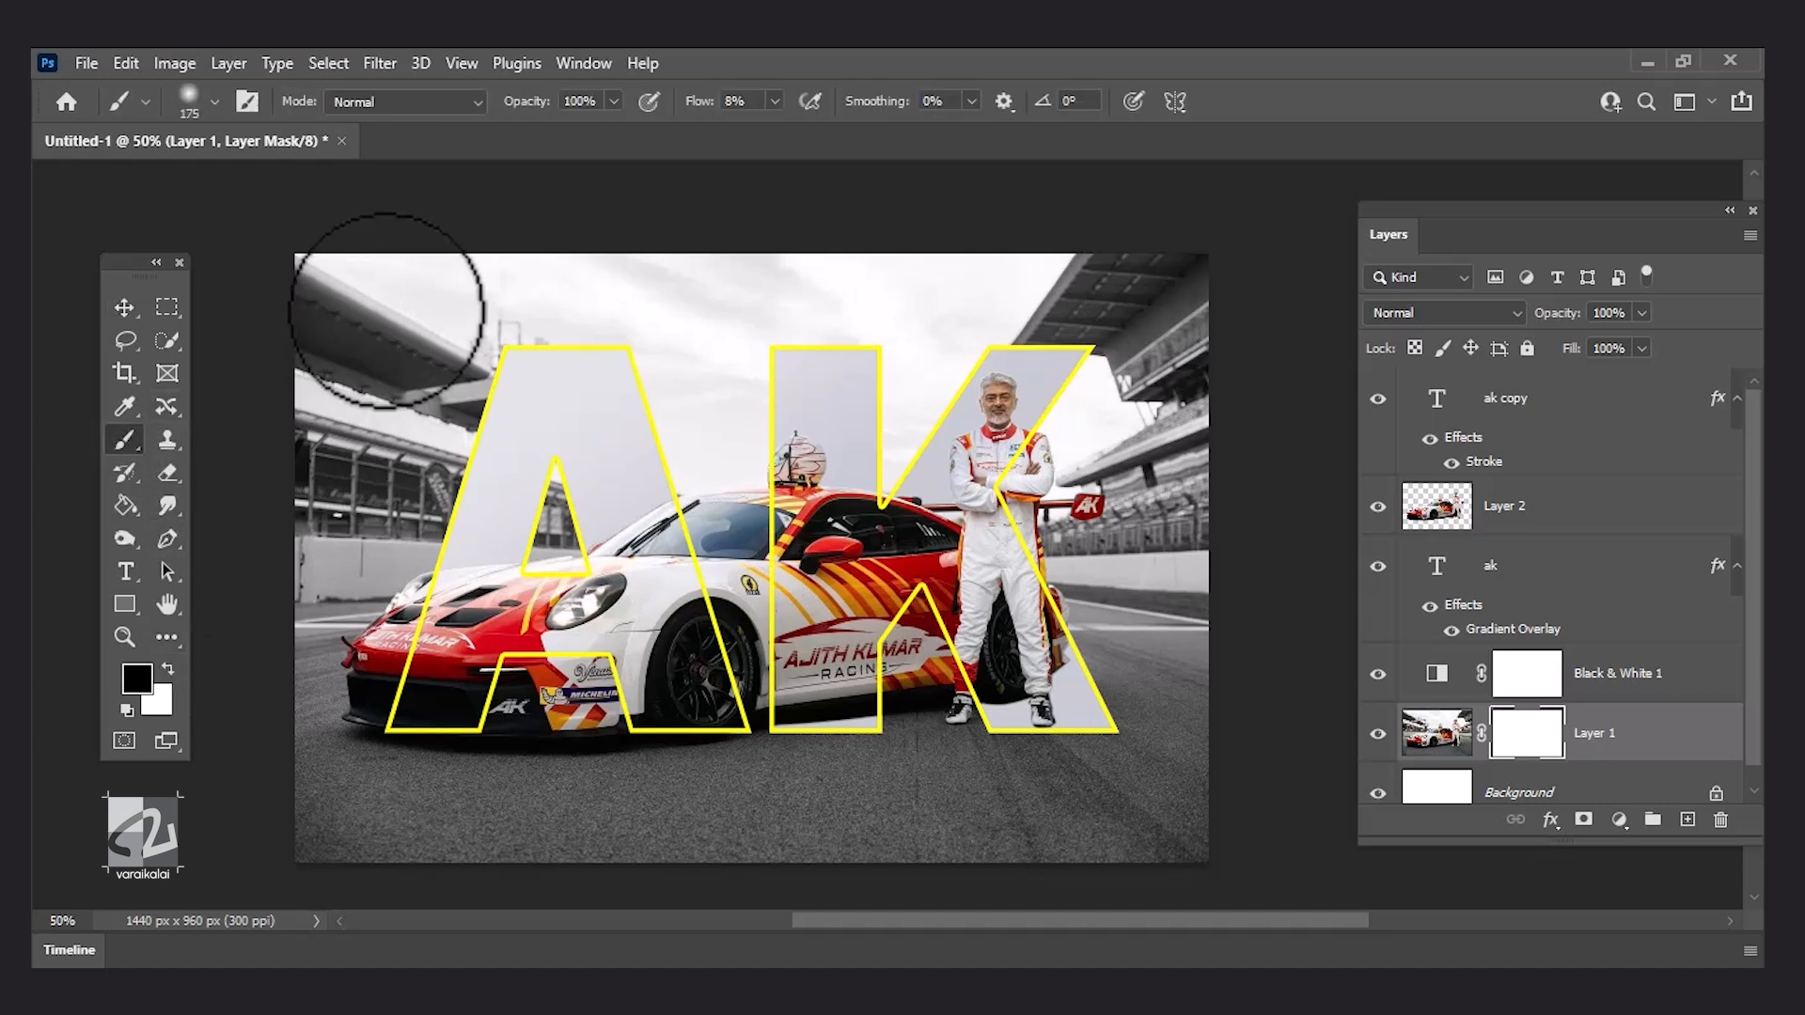
pyautogui.moveTo(317, 301)
pyautogui.mouseDown()
pyautogui.moveTo(461, 310)
pyautogui.moveTo(324, 311)
pyautogui.moveTo(927, 241)
pyautogui.moveTo(967, 201)
pyautogui.moveTo(1138, 386)
pyautogui.moveTo(927, 363)
pyautogui.moveTo(968, 342)
pyautogui.moveTo(504, 322)
pyautogui.moveTo(1148, 443)
pyautogui.moveTo(415, 435)
pyautogui.moveTo(1003, 443)
pyautogui.moveTo(370, 296)
pyautogui.moveTo(936, 292)
pyautogui.mouseUp()
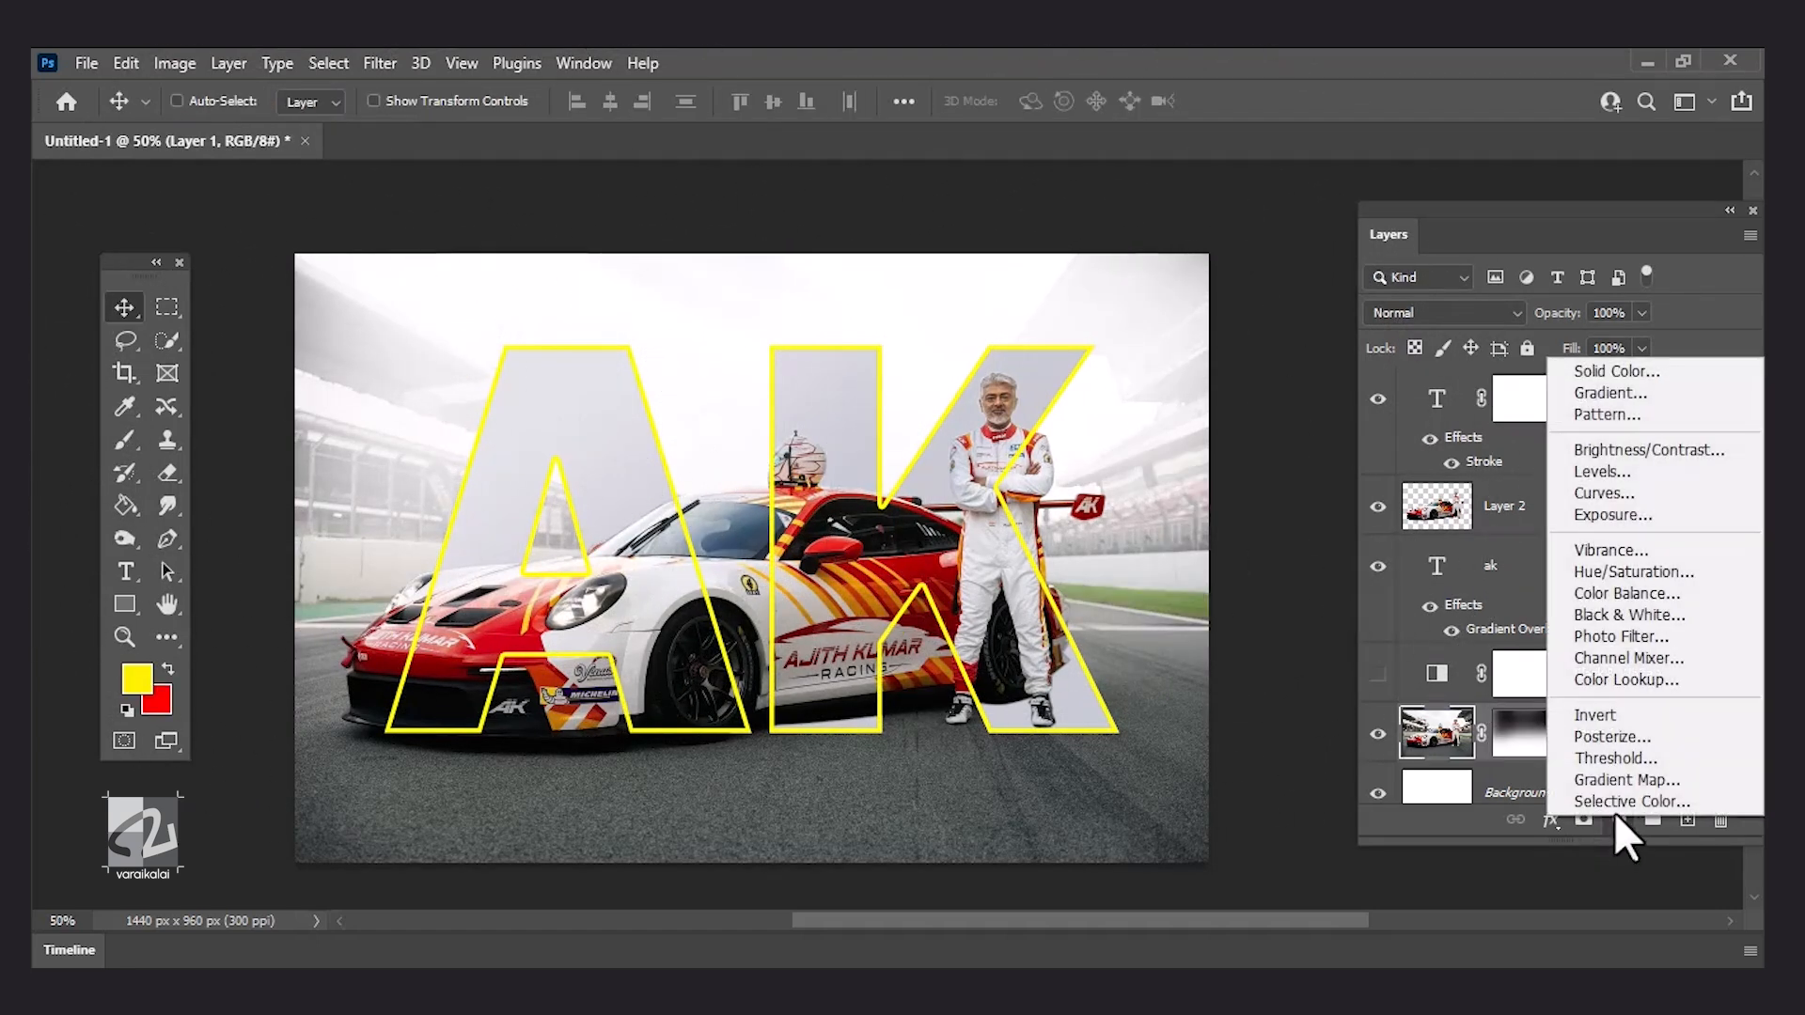
# - Add a Color Lookup adjustment layer above Layer 1 using the Candlelight.CUBE 3DLUT file
pyautogui.click(1619, 820)
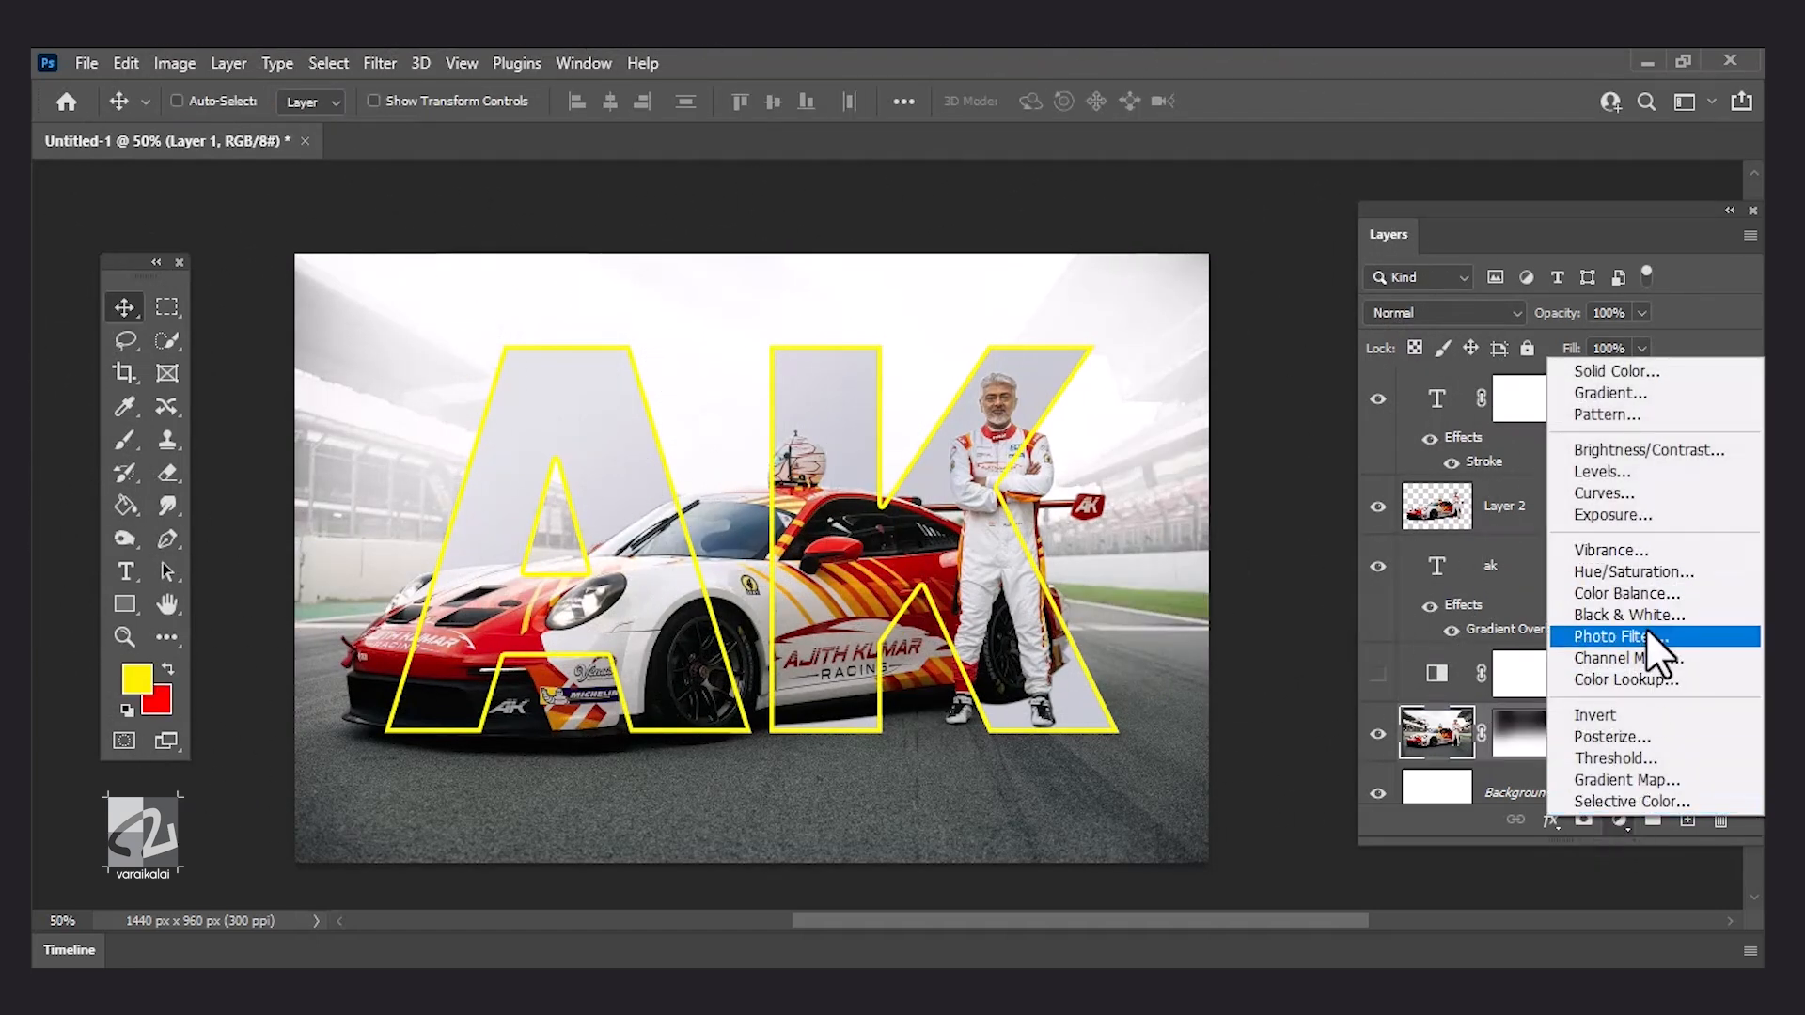
pyautogui.click(1638, 679)
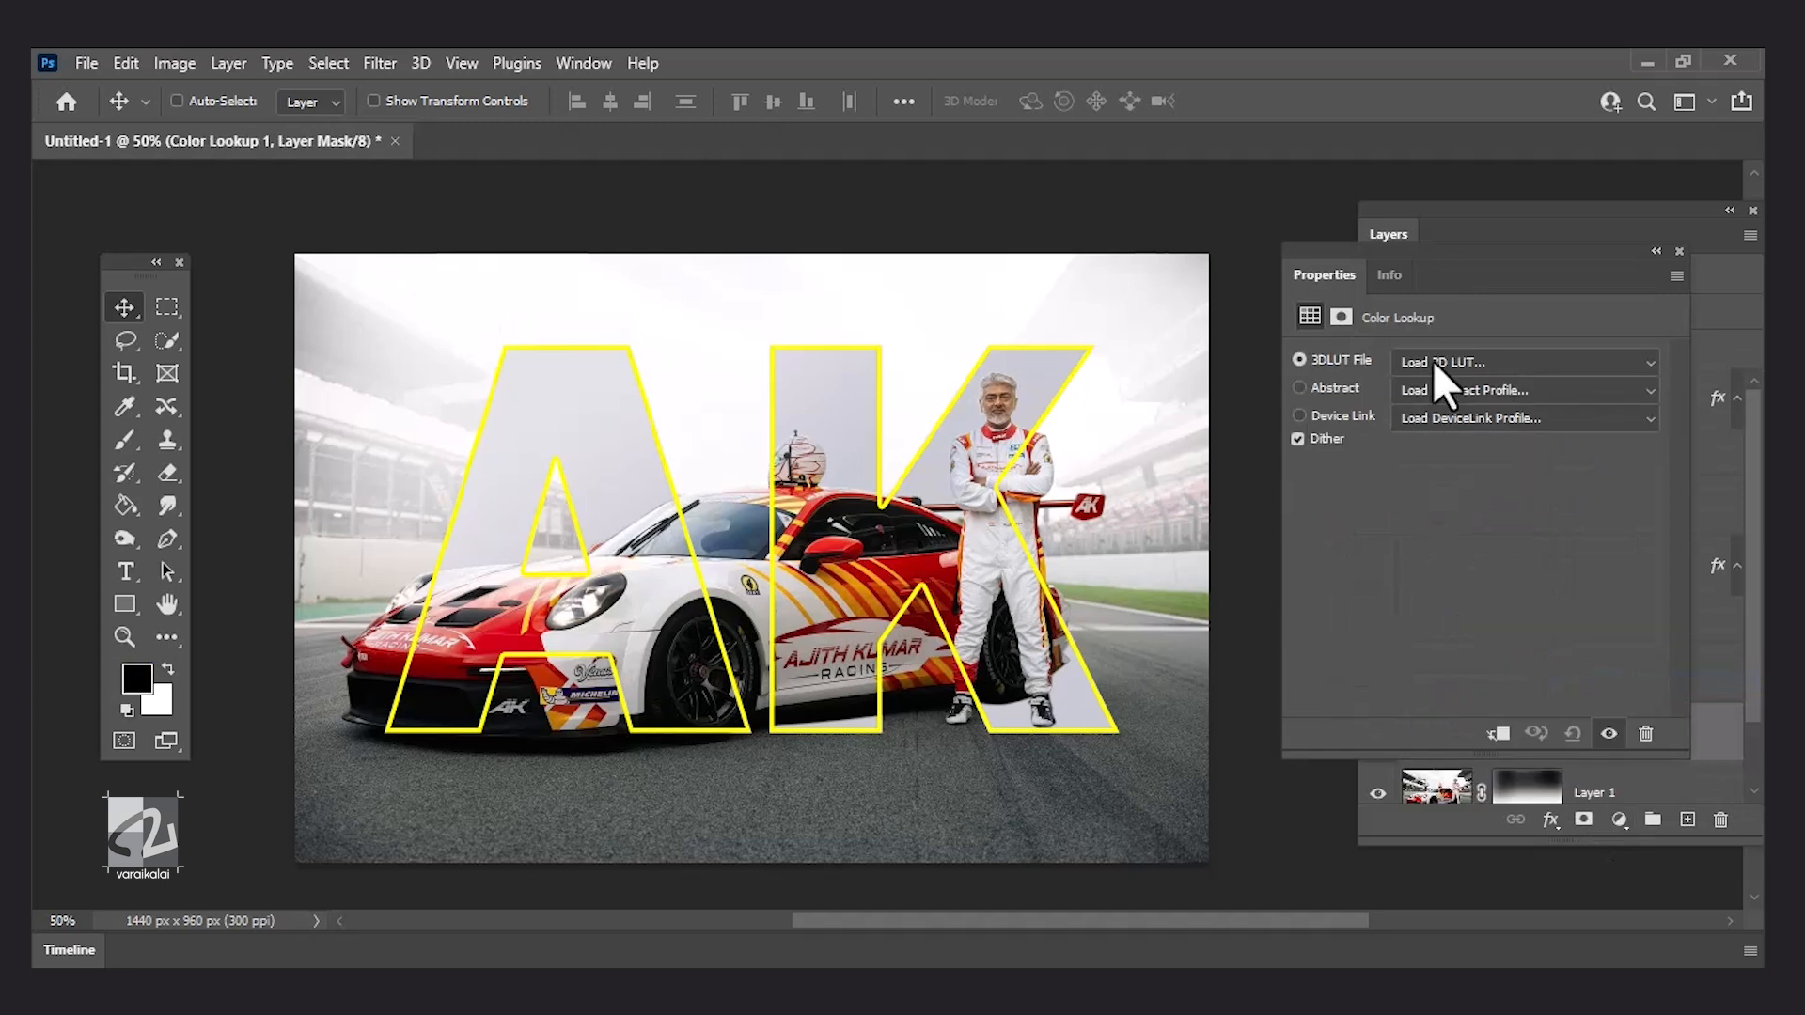
pyautogui.click(1433, 363)
pyautogui.click(1455, 199)
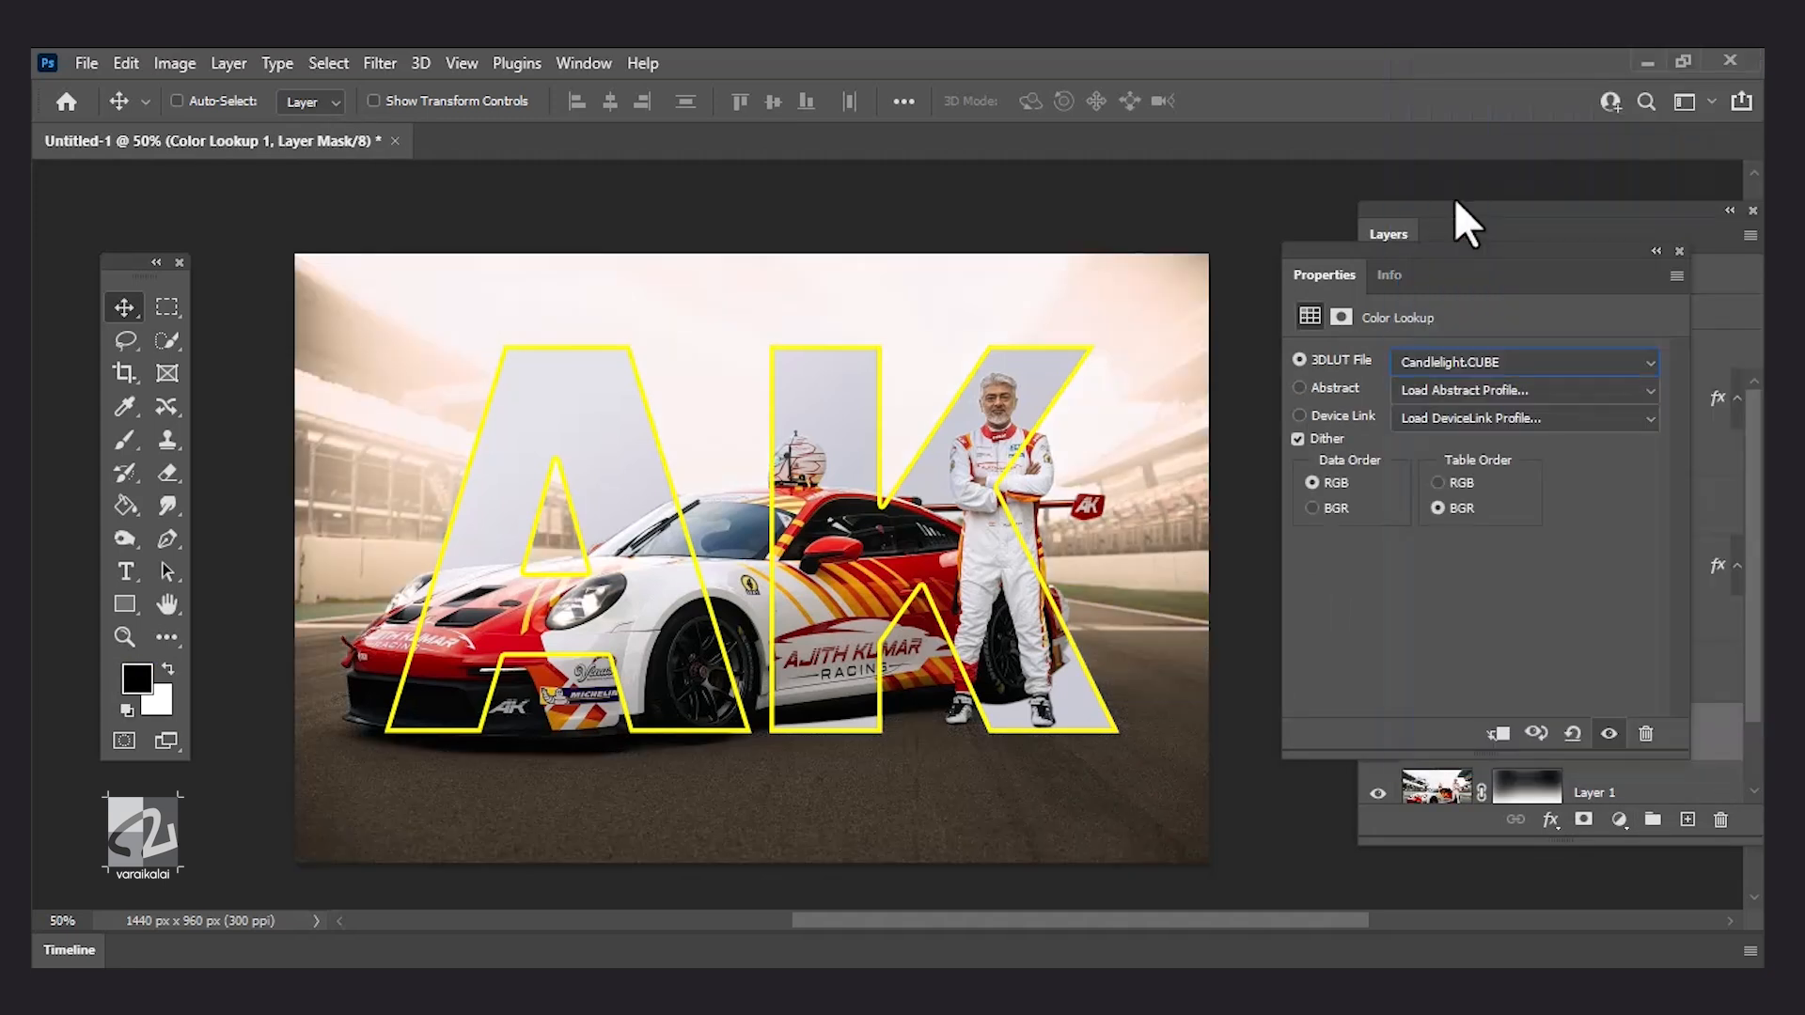
# - Compare the other 3DLUT files and set the Color Lookup layer to TealOrangePlusContrast.3DL
pyautogui.click(1521, 359)
pyautogui.click(1520, 353)
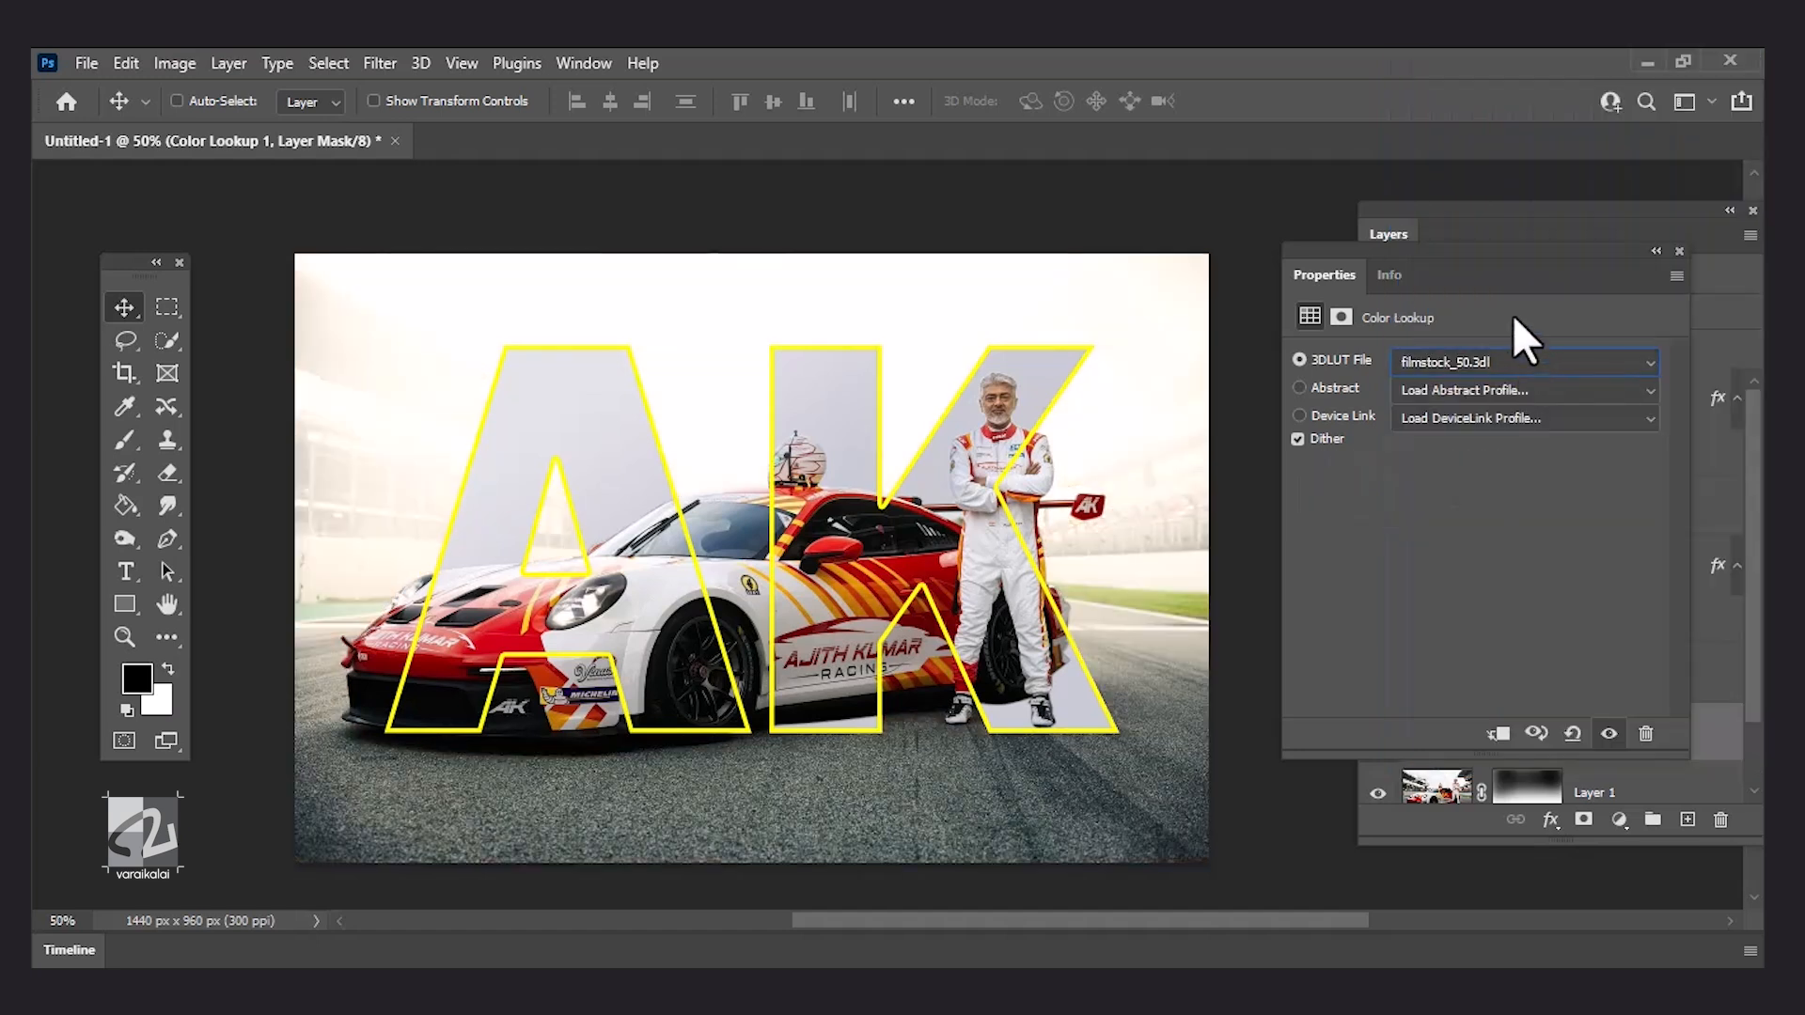
pyautogui.press('Down')
pyautogui.press('Down')
pyautogui.press('Up')
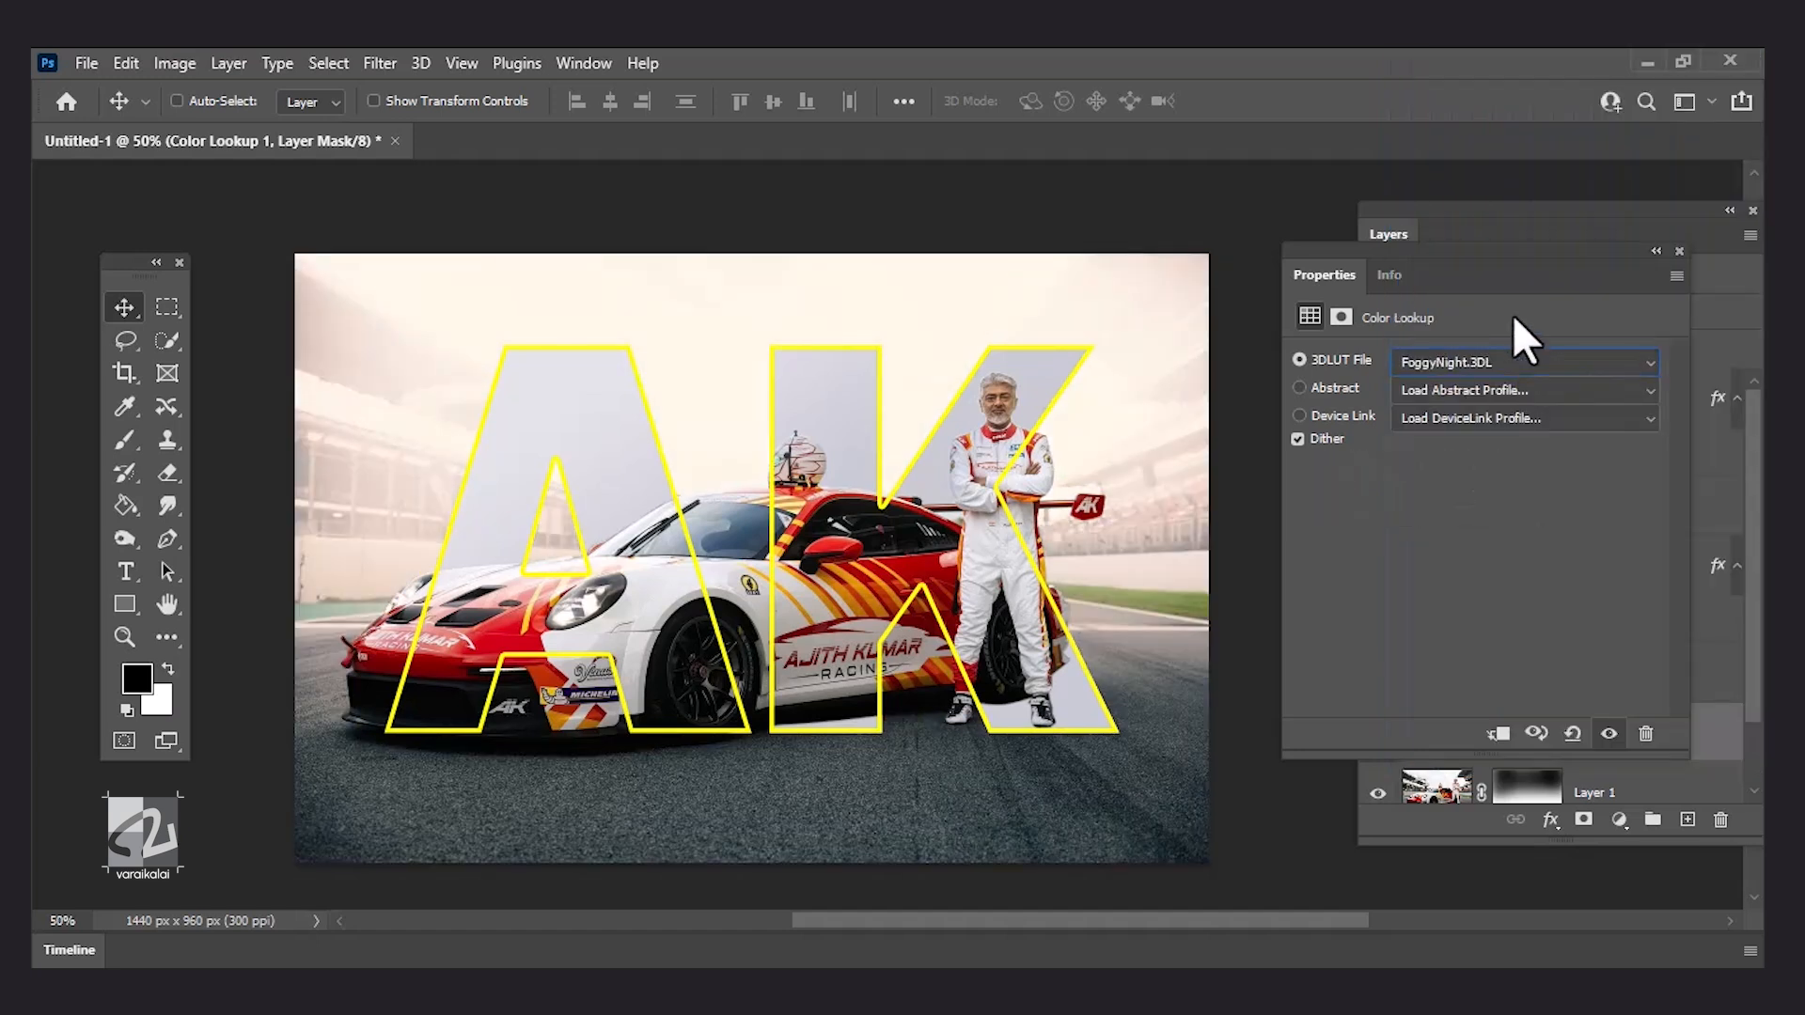
pyautogui.press('Down')
pyautogui.press('Down')
pyautogui.press('Down')
pyautogui.press('Down')
pyautogui.press('Down')
pyautogui.press('Down')
pyautogui.press('Down')
pyautogui.press('Down')
pyautogui.press('Down')
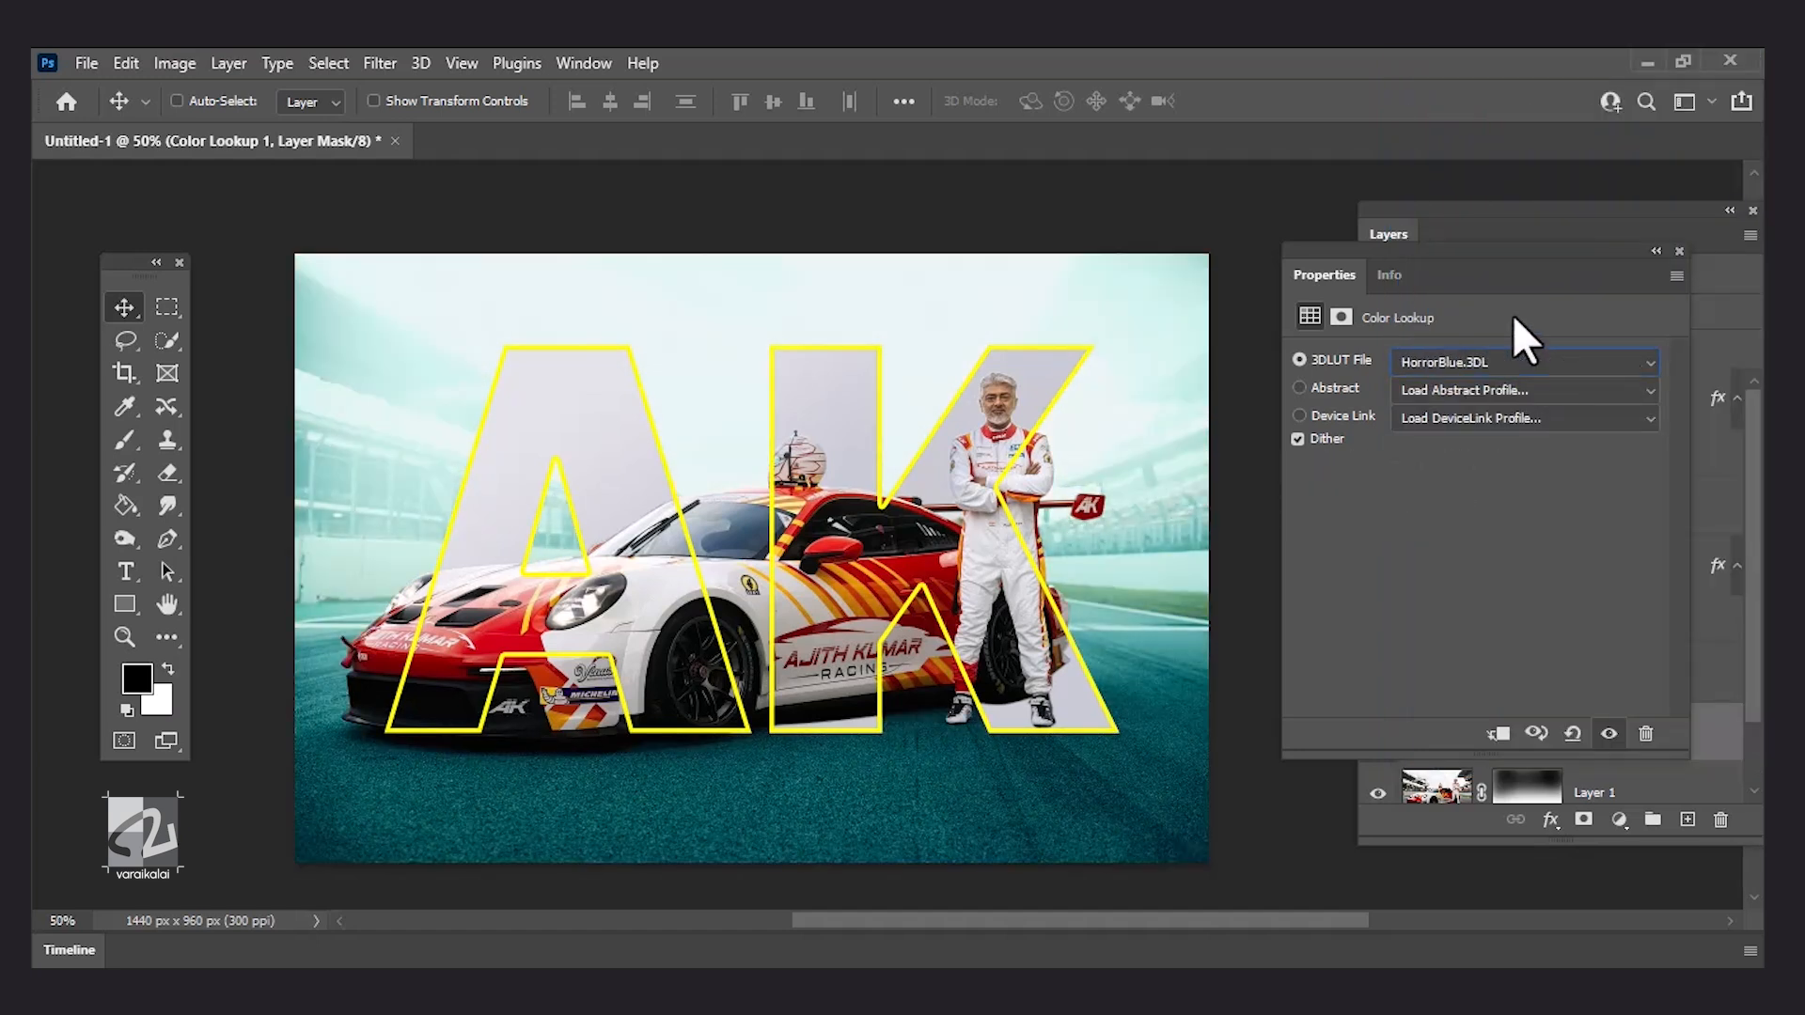
pyautogui.press('Down')
pyautogui.press('Down')
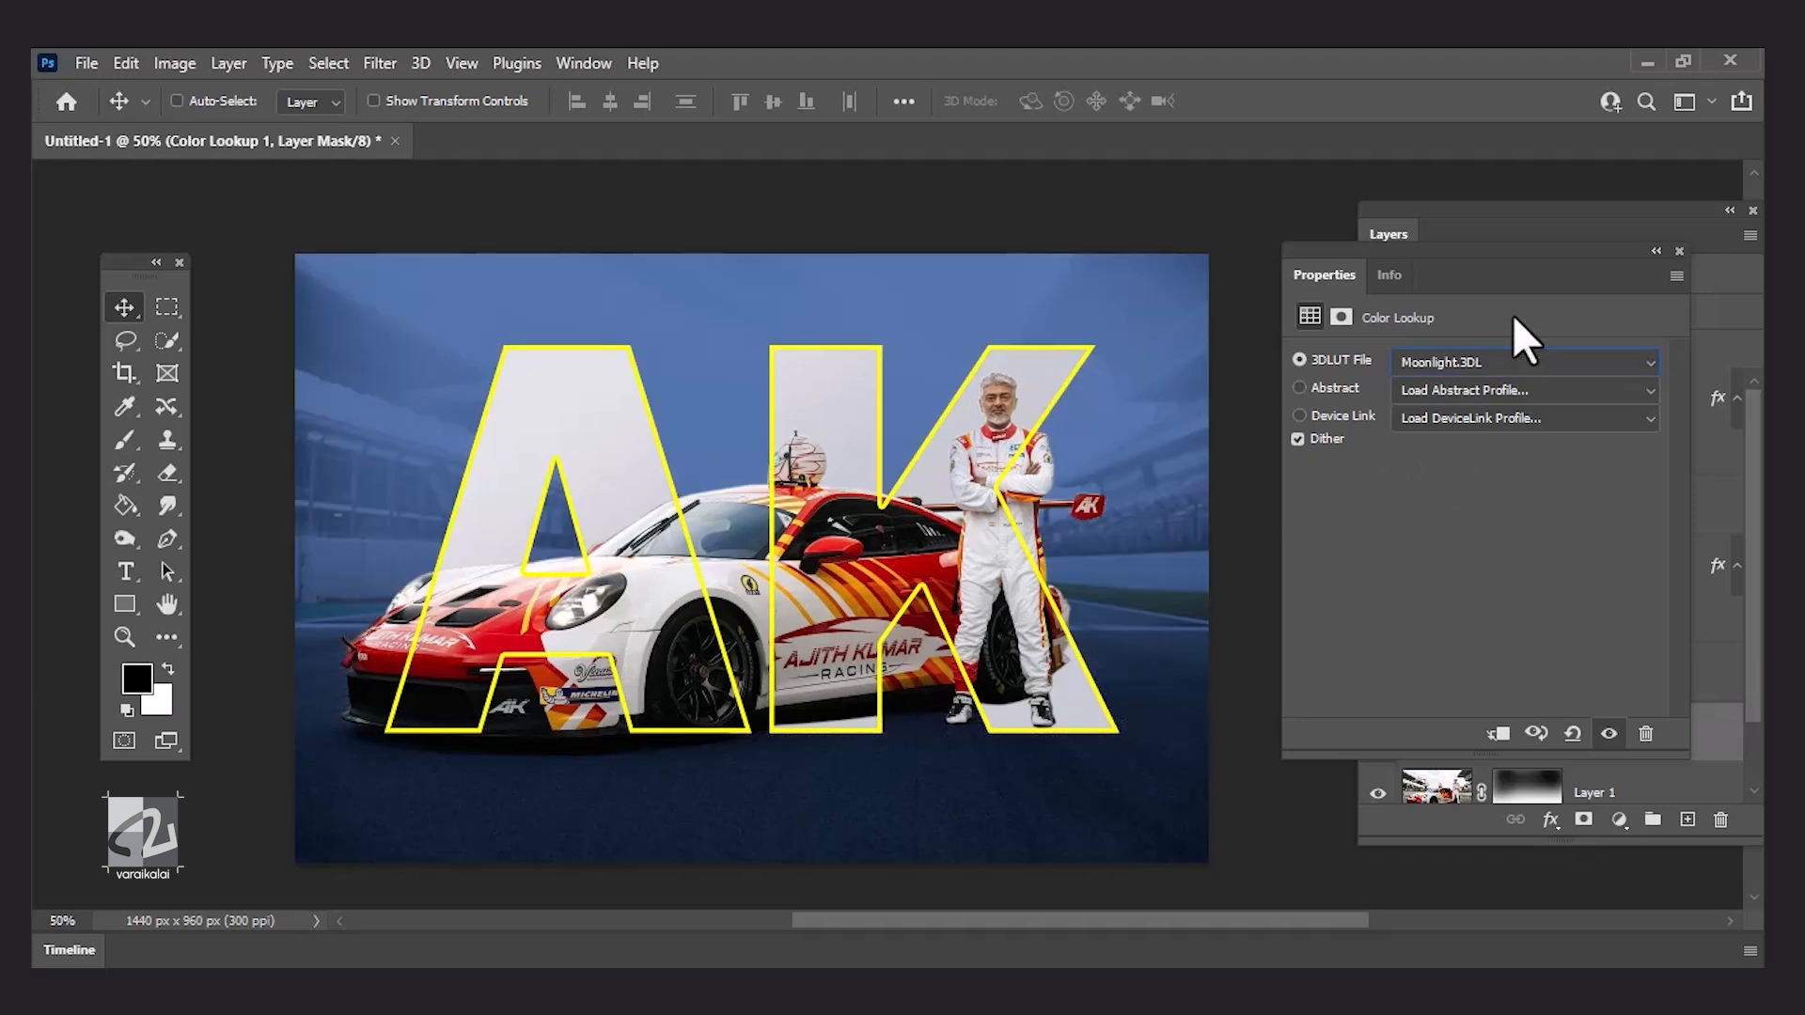
pyautogui.press('Down')
pyautogui.press('Down')
pyautogui.press('Down')
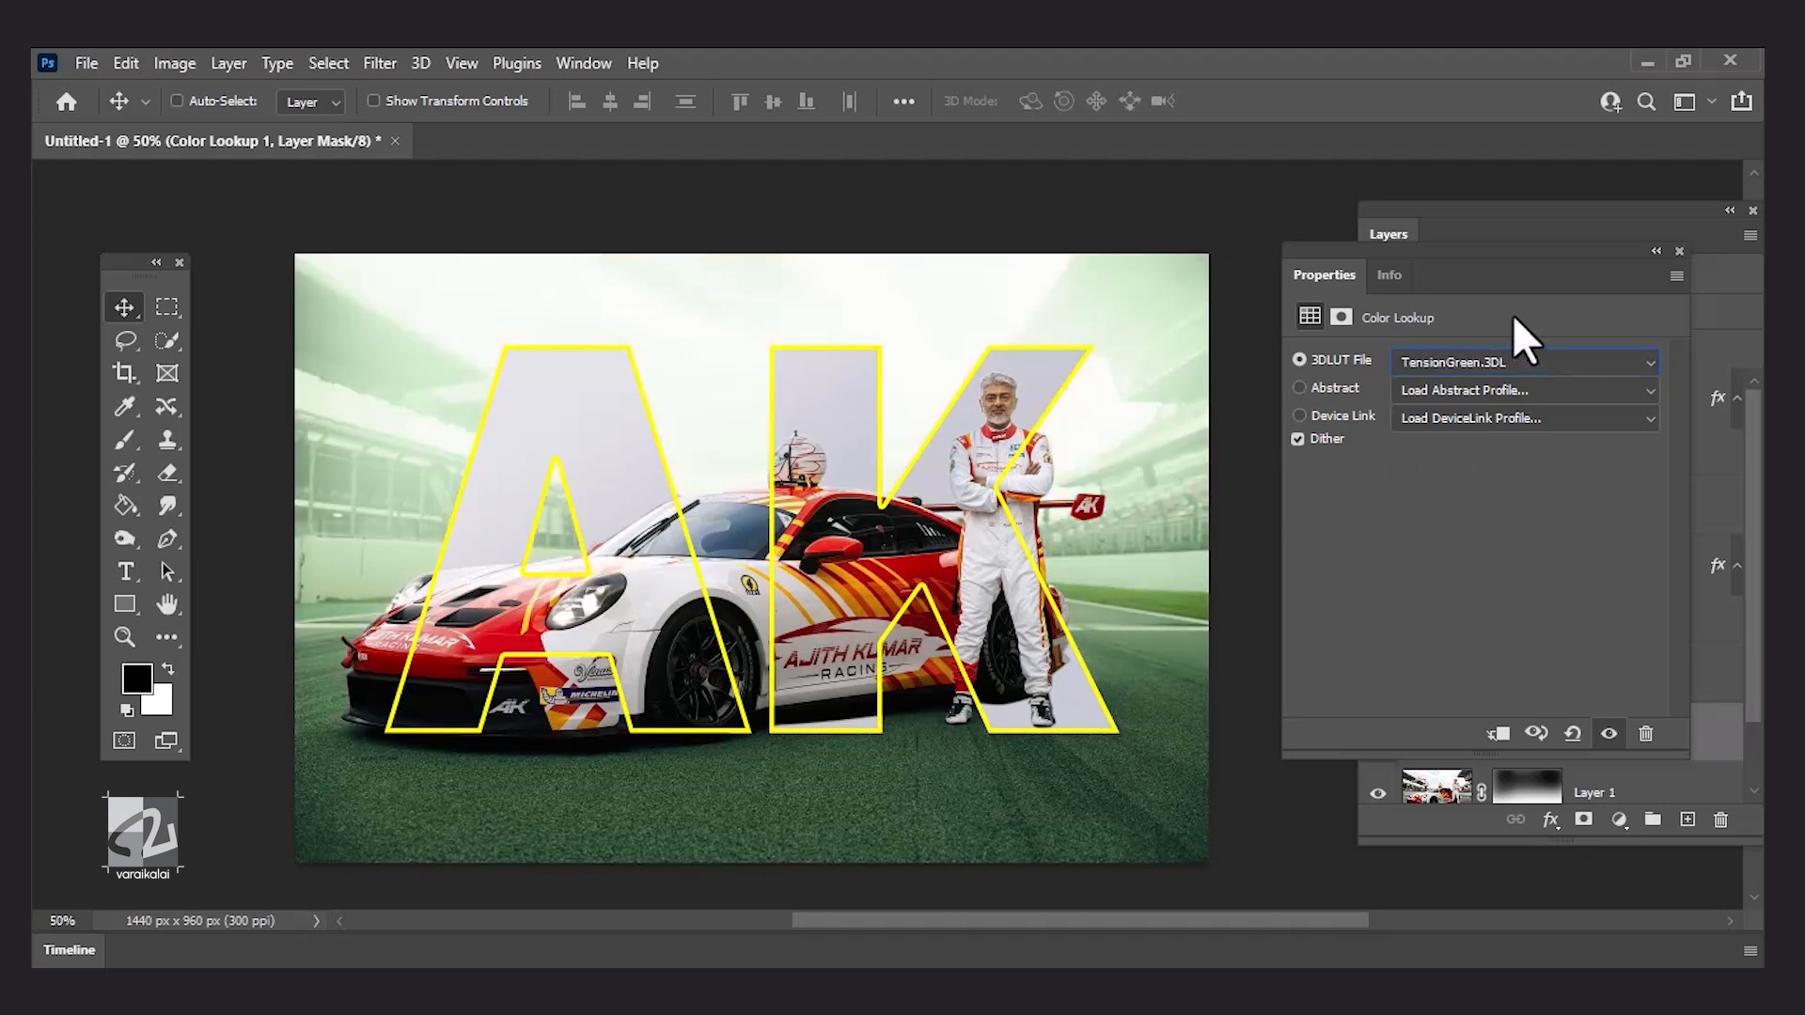
pyautogui.press('Down')
pyautogui.press('Up')
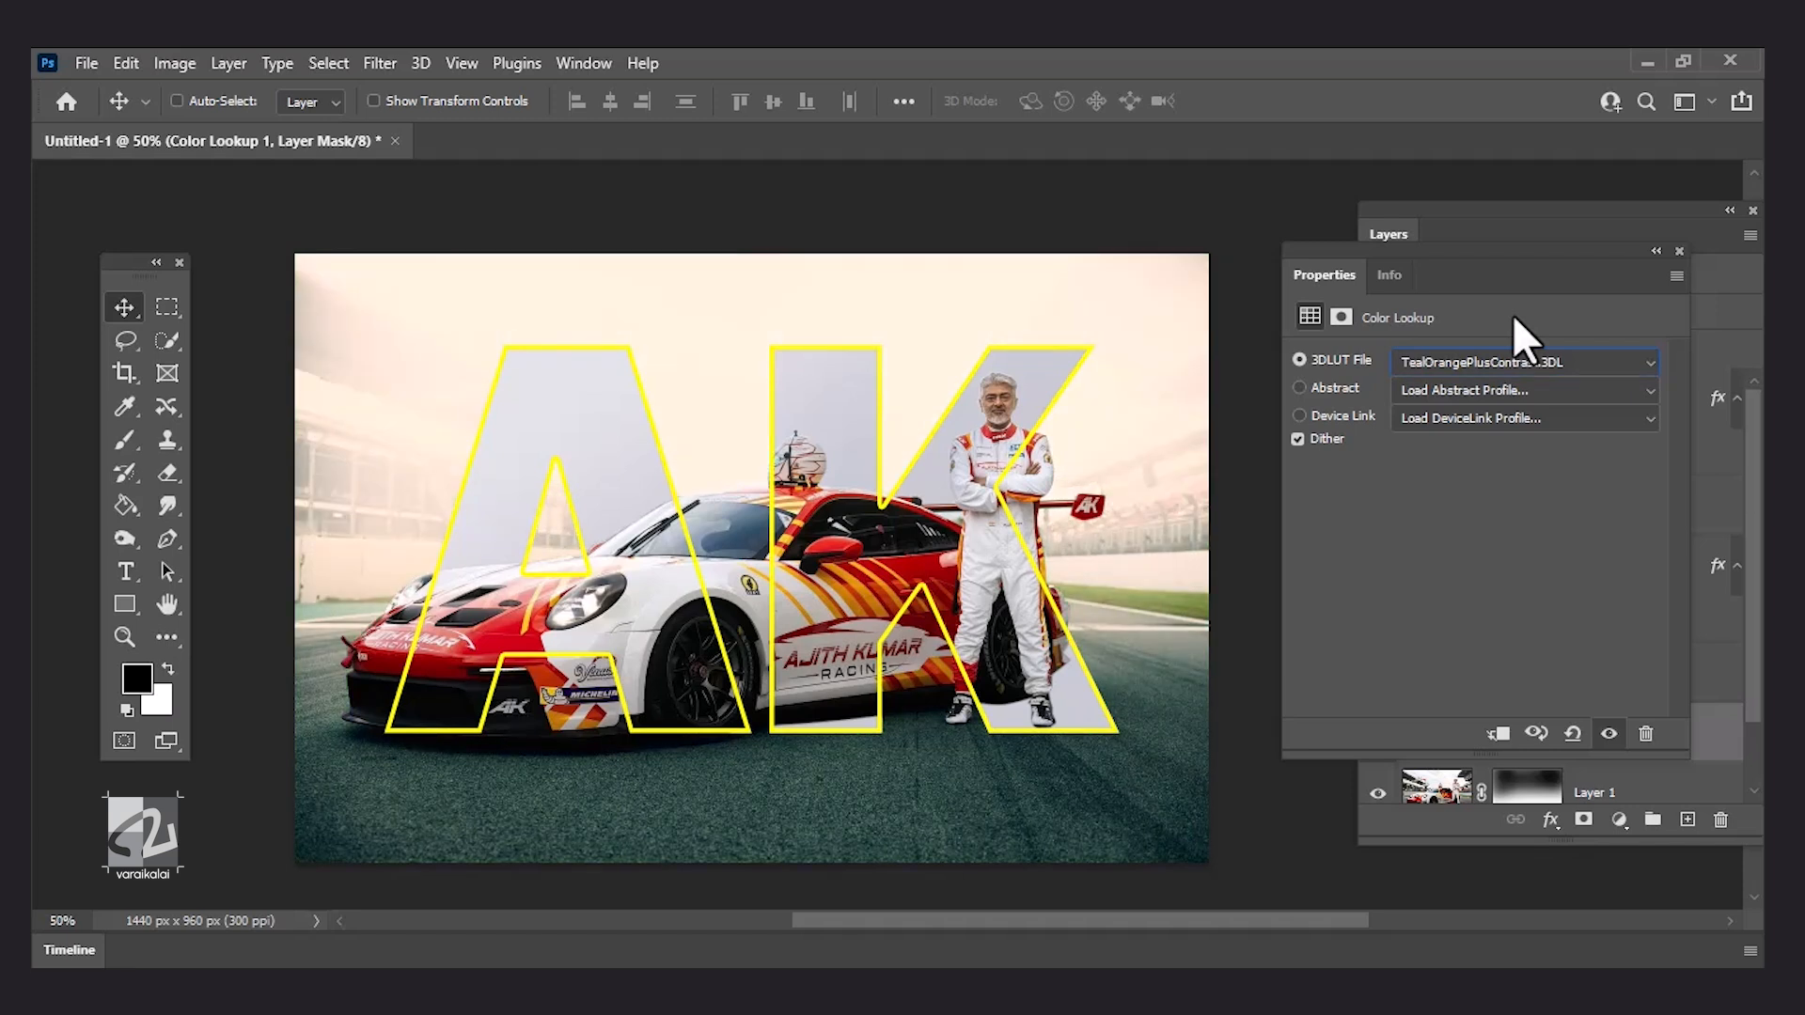
pyautogui.click(1679, 251)
# - Reopen the ak layer's Gradient Overlay settings and try the Red_06 gradient preset
pyautogui.scroll(-2, 1467, 611)
pyautogui.doubleClick(1523, 545)
pyautogui.moveTo(1222, 203); pyautogui.dragTo(1626, 186)
pyautogui.click(1641, 345)
pyautogui.click(1245, 362)
pyautogui.scroll(-1, 1316, 324)
pyautogui.click(1399, 293)
pyautogui.click(1441, 297)
# - Set the ak layer's Gradient Overlay to the Iridescent_17 preset and apply the layer style
pyautogui.scroll(-1, 1428, 305)
pyautogui.scroll(-2, 1429, 310)
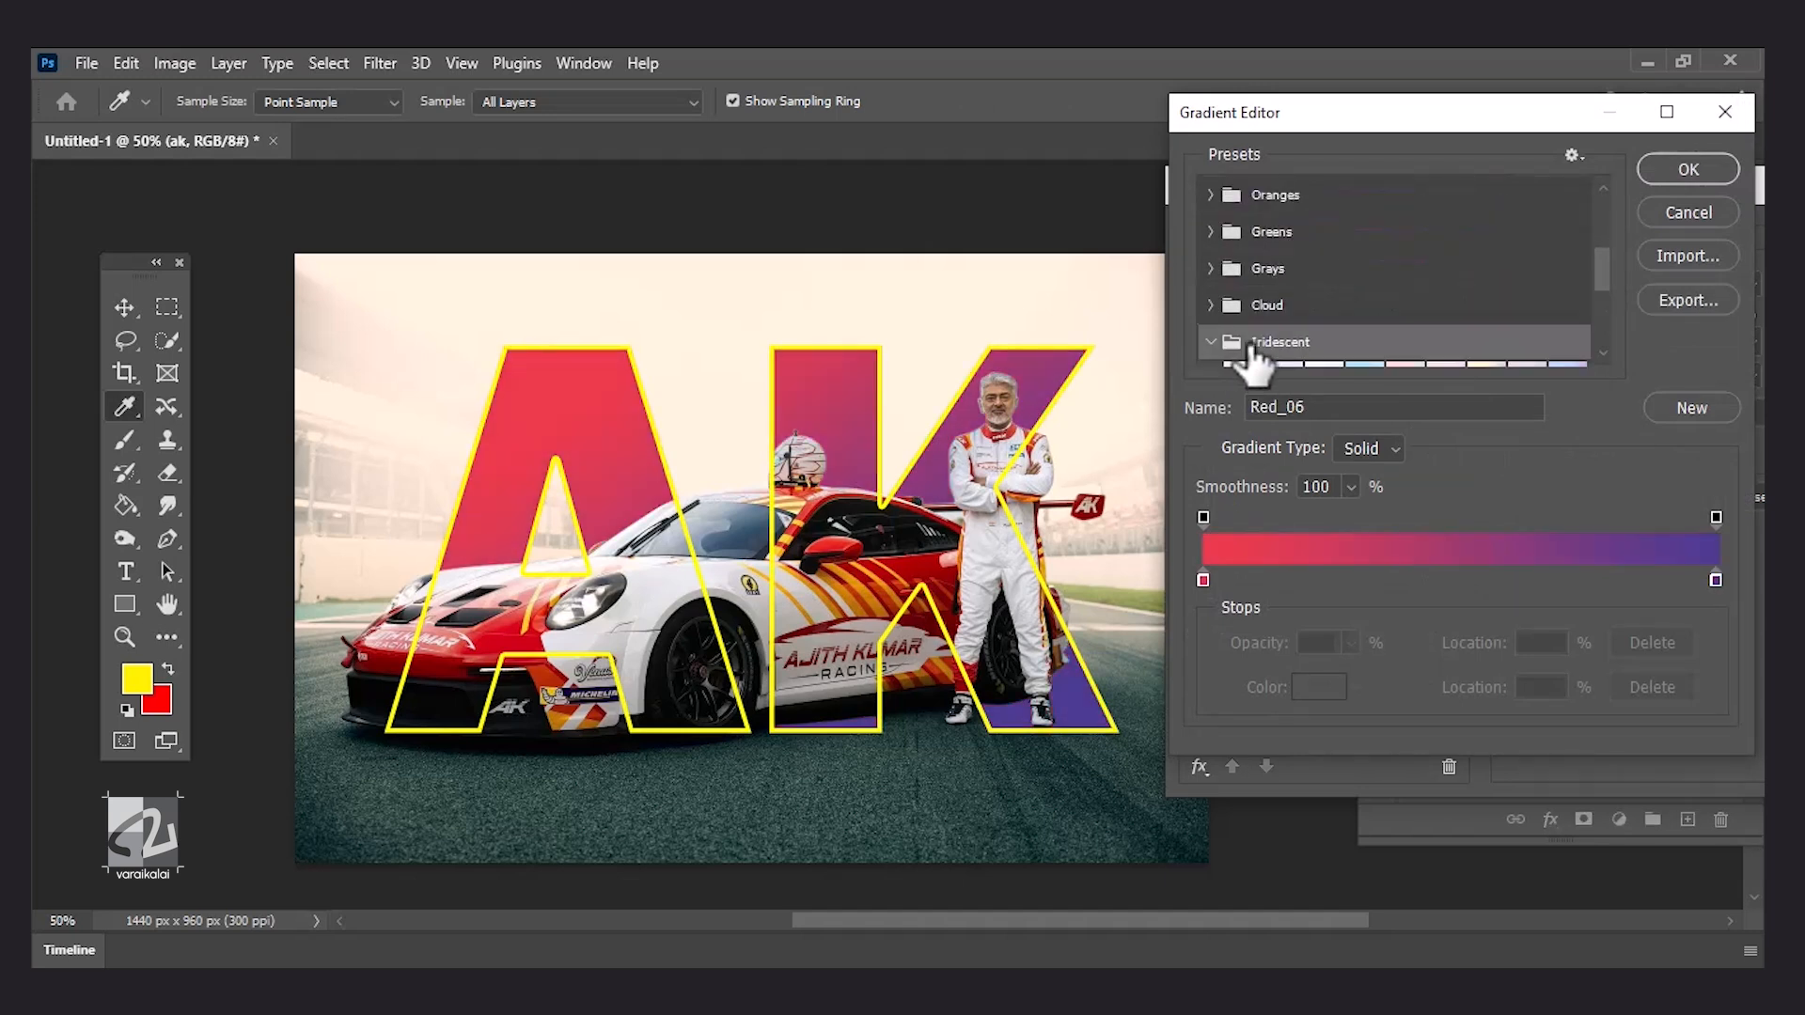
pyautogui.click(1214, 347)
pyautogui.click(1451, 355)
pyautogui.click(1532, 354)
pyautogui.scroll(-1, 1532, 338)
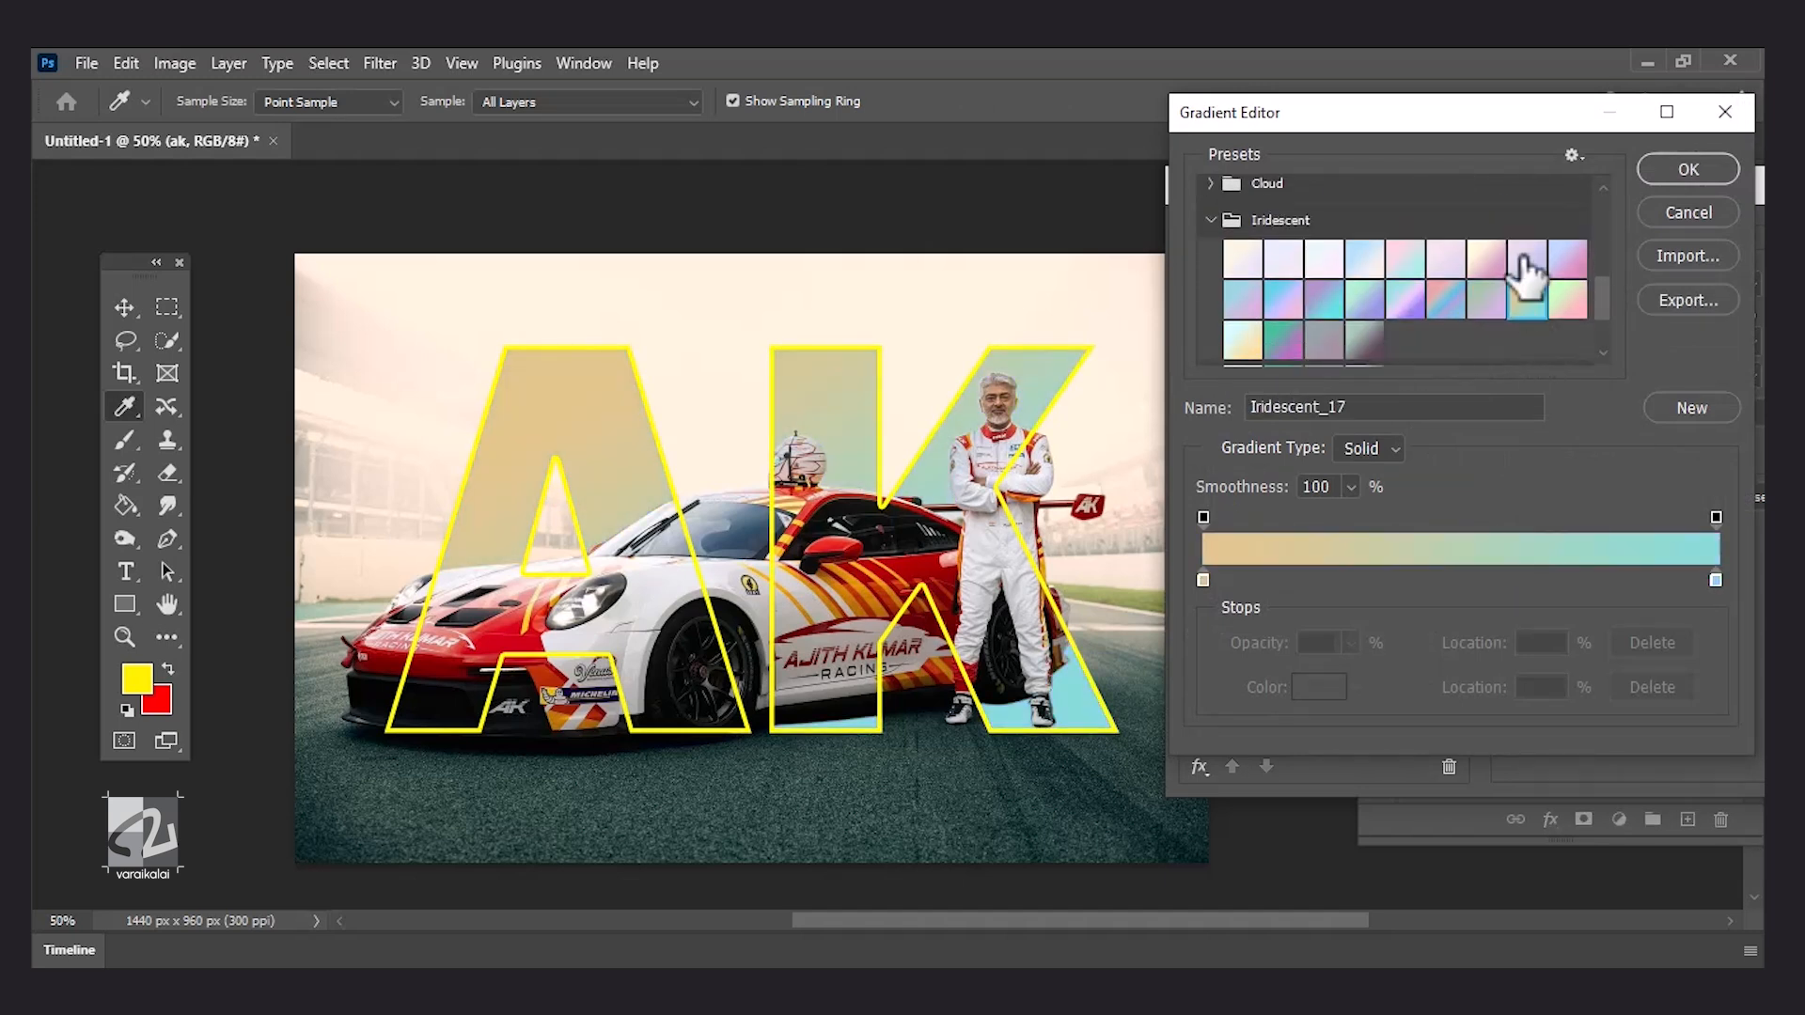
pyautogui.click(1688, 169)
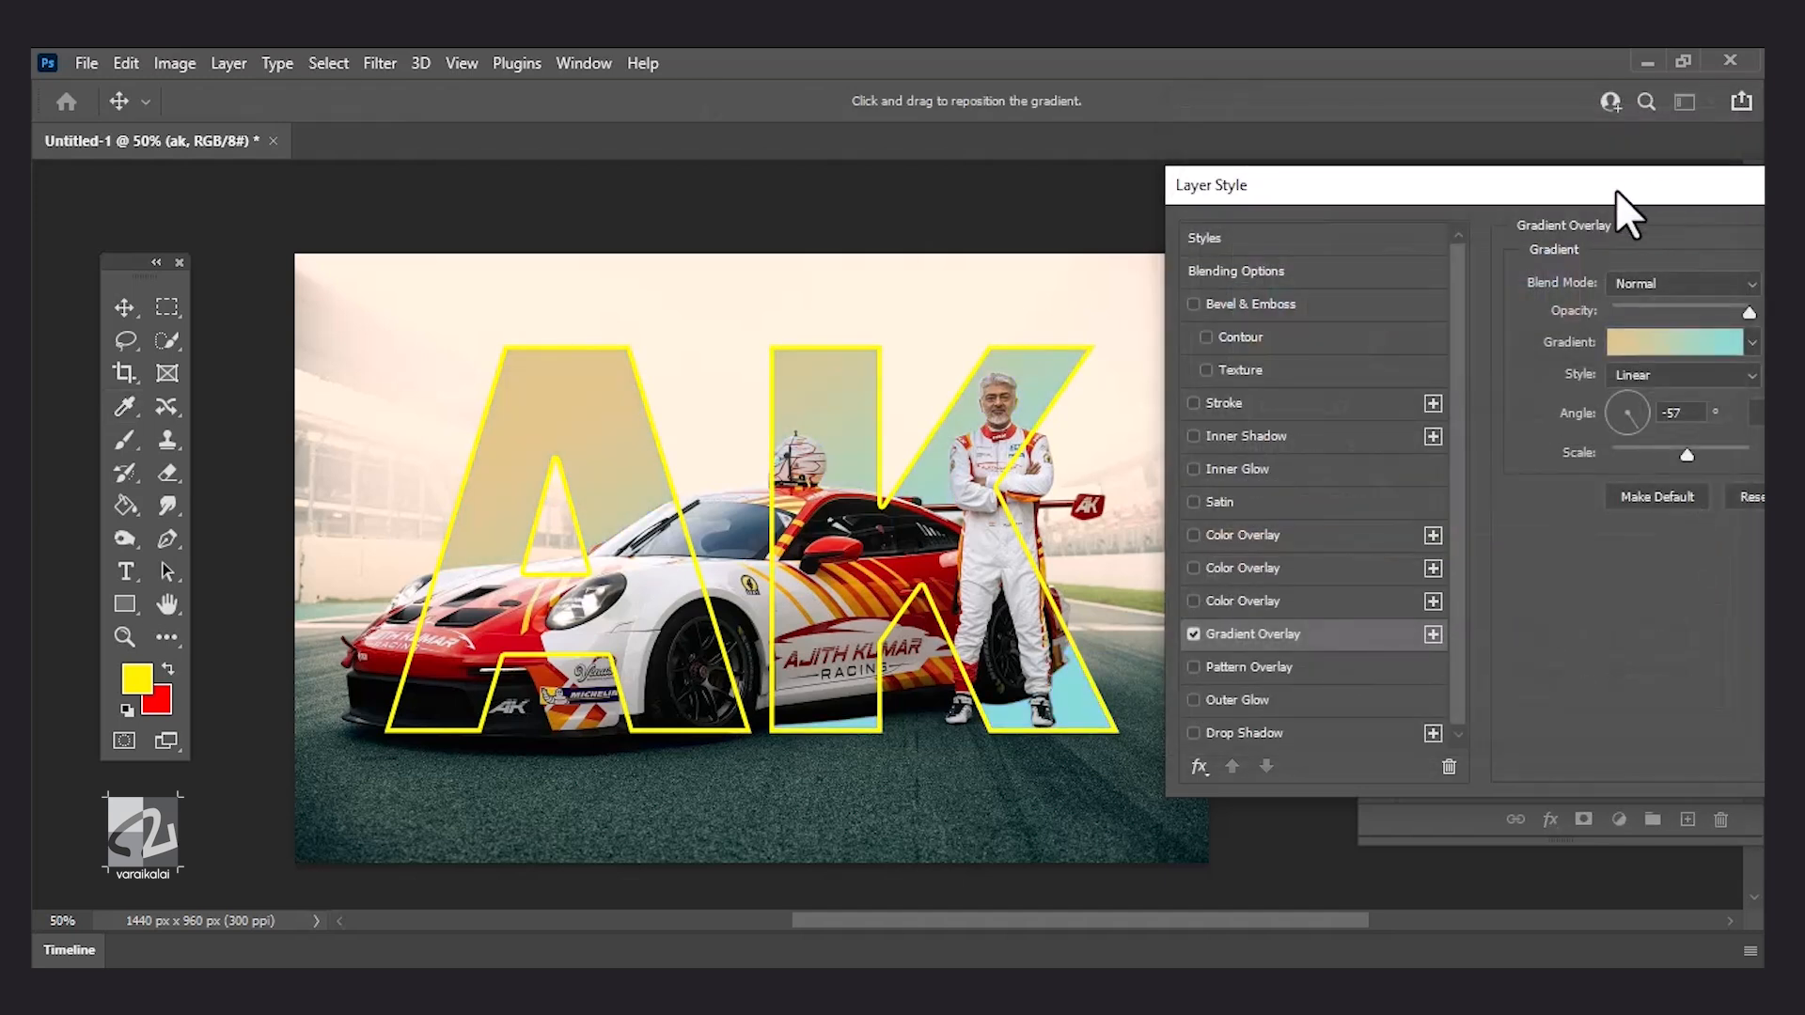
pyautogui.moveTo(1627, 203); pyautogui.dragTo(1161, 184)
pyautogui.click(1463, 235)
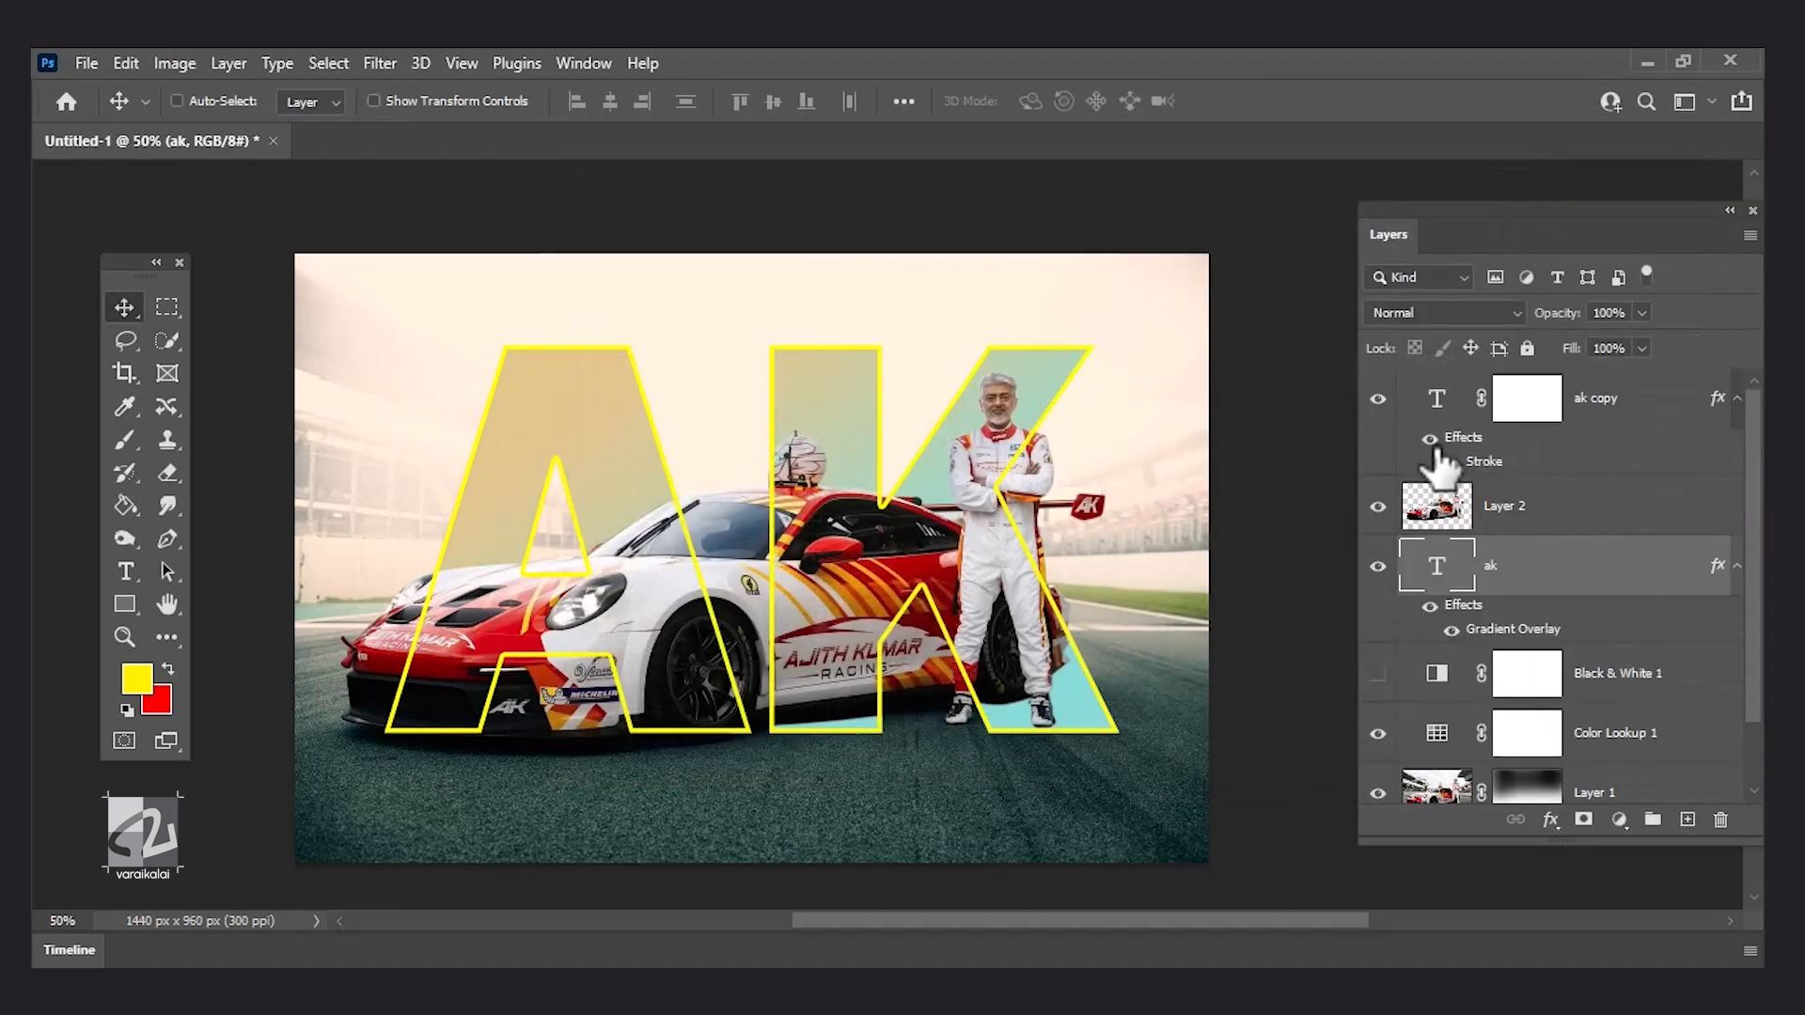
# - Change the ak copy layer's Stroke color to white (ffffff) and apply the layer style
pyautogui.click(1496, 466)
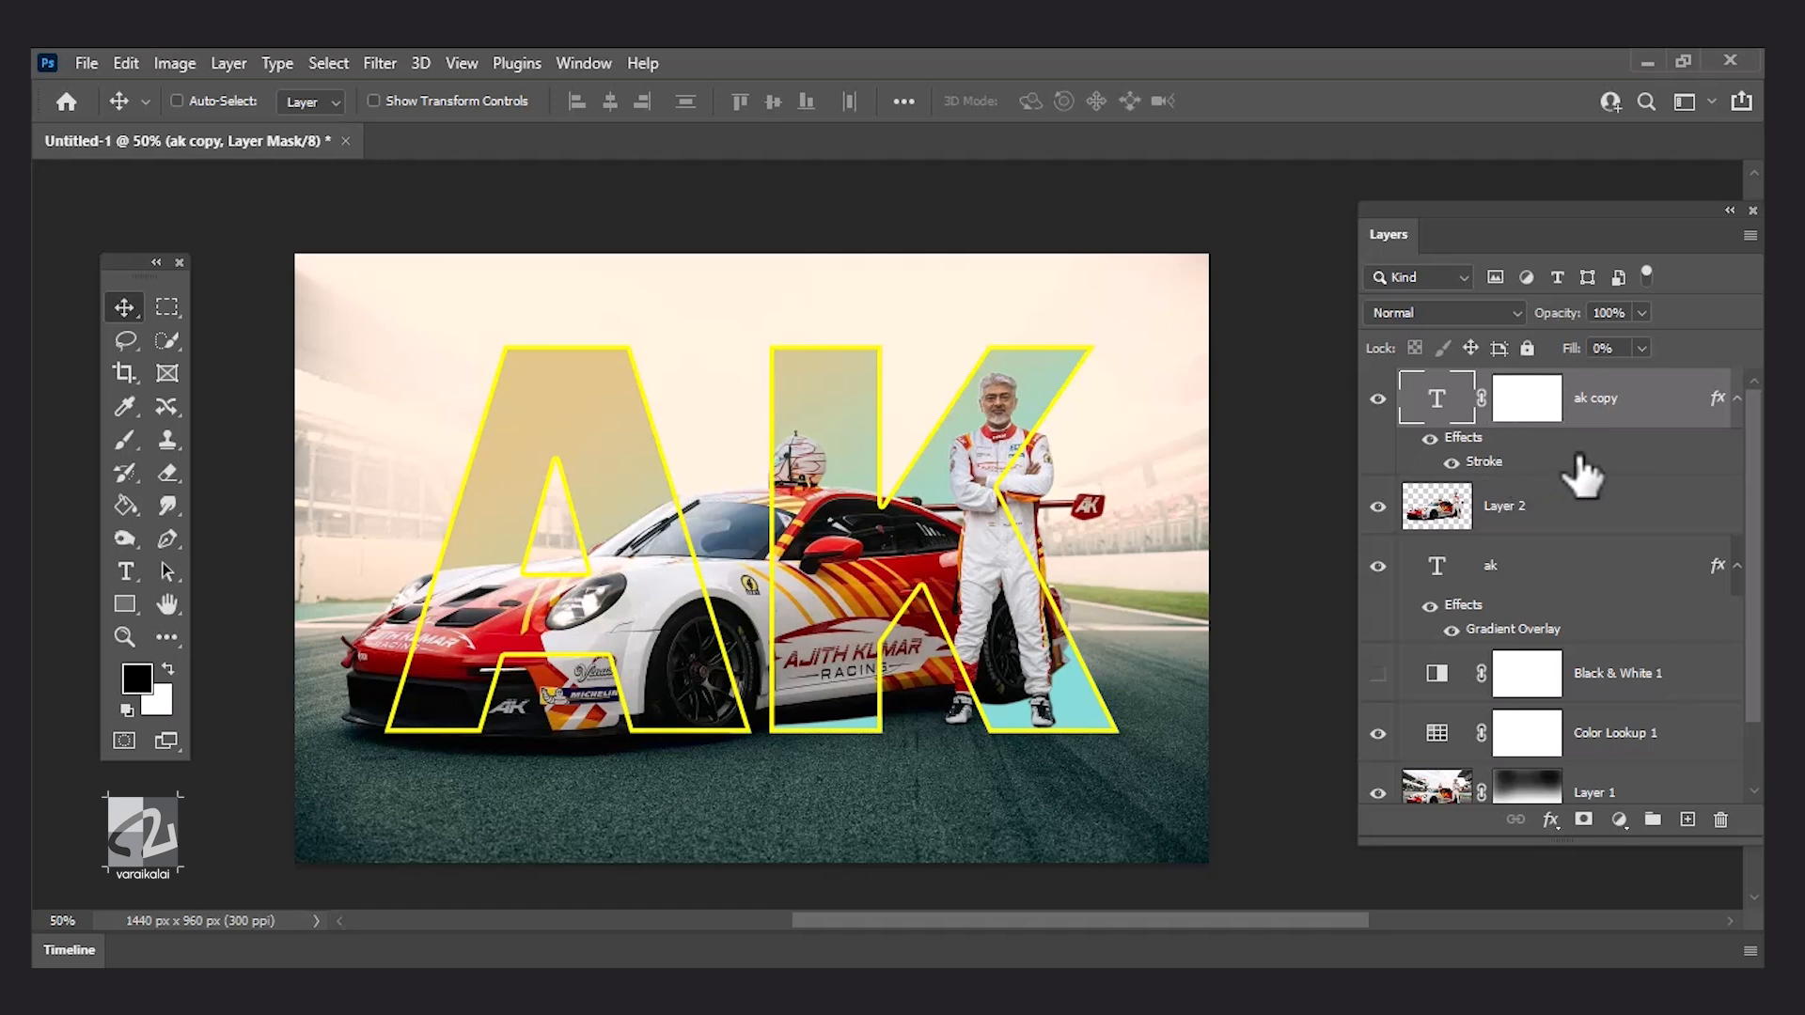
pyautogui.doubleClick(1581, 461)
pyautogui.click(1503, 475)
pyautogui.click(1093, 304)
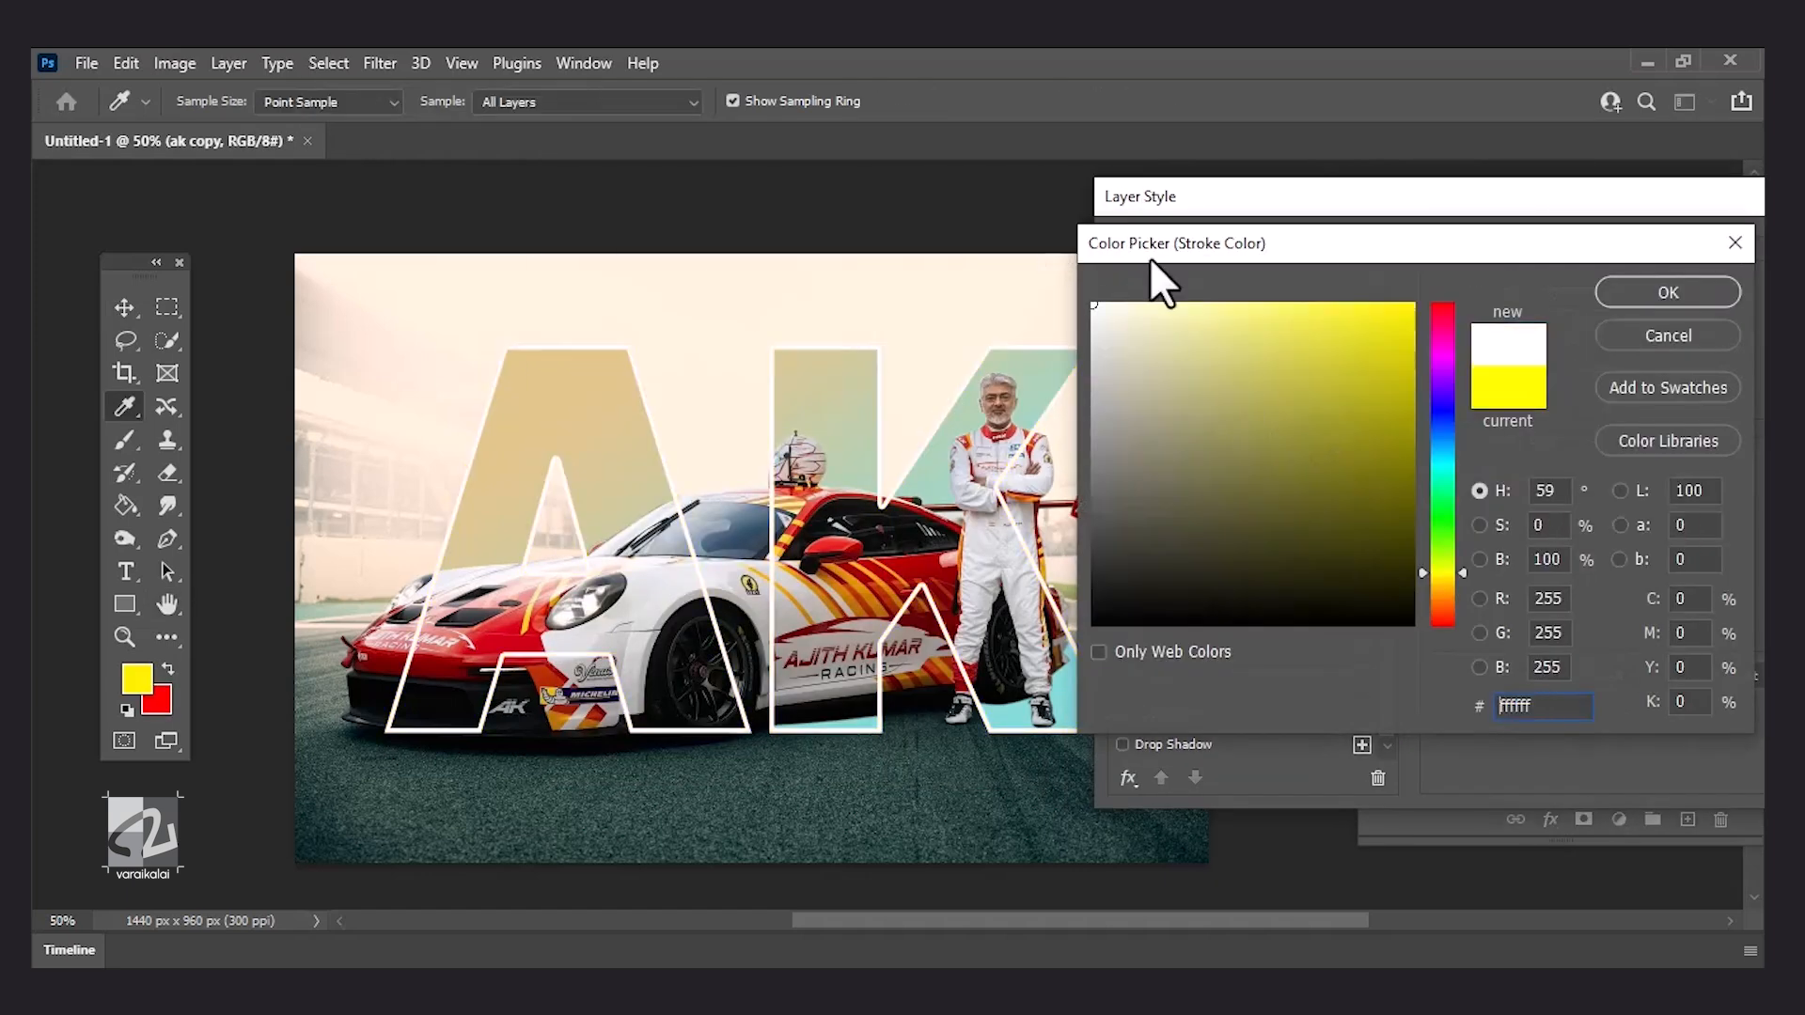
pyautogui.click(1666, 292)
pyautogui.moveTo(1525, 302)
pyautogui.mouseDown()
pyautogui.moveTo(1506, 306)
pyautogui.moveTo(1519, 291)
pyautogui.mouseUp()
pyautogui.moveTo(1656, 195); pyautogui.dragTo(1315, 170)
pyautogui.click(1645, 228)
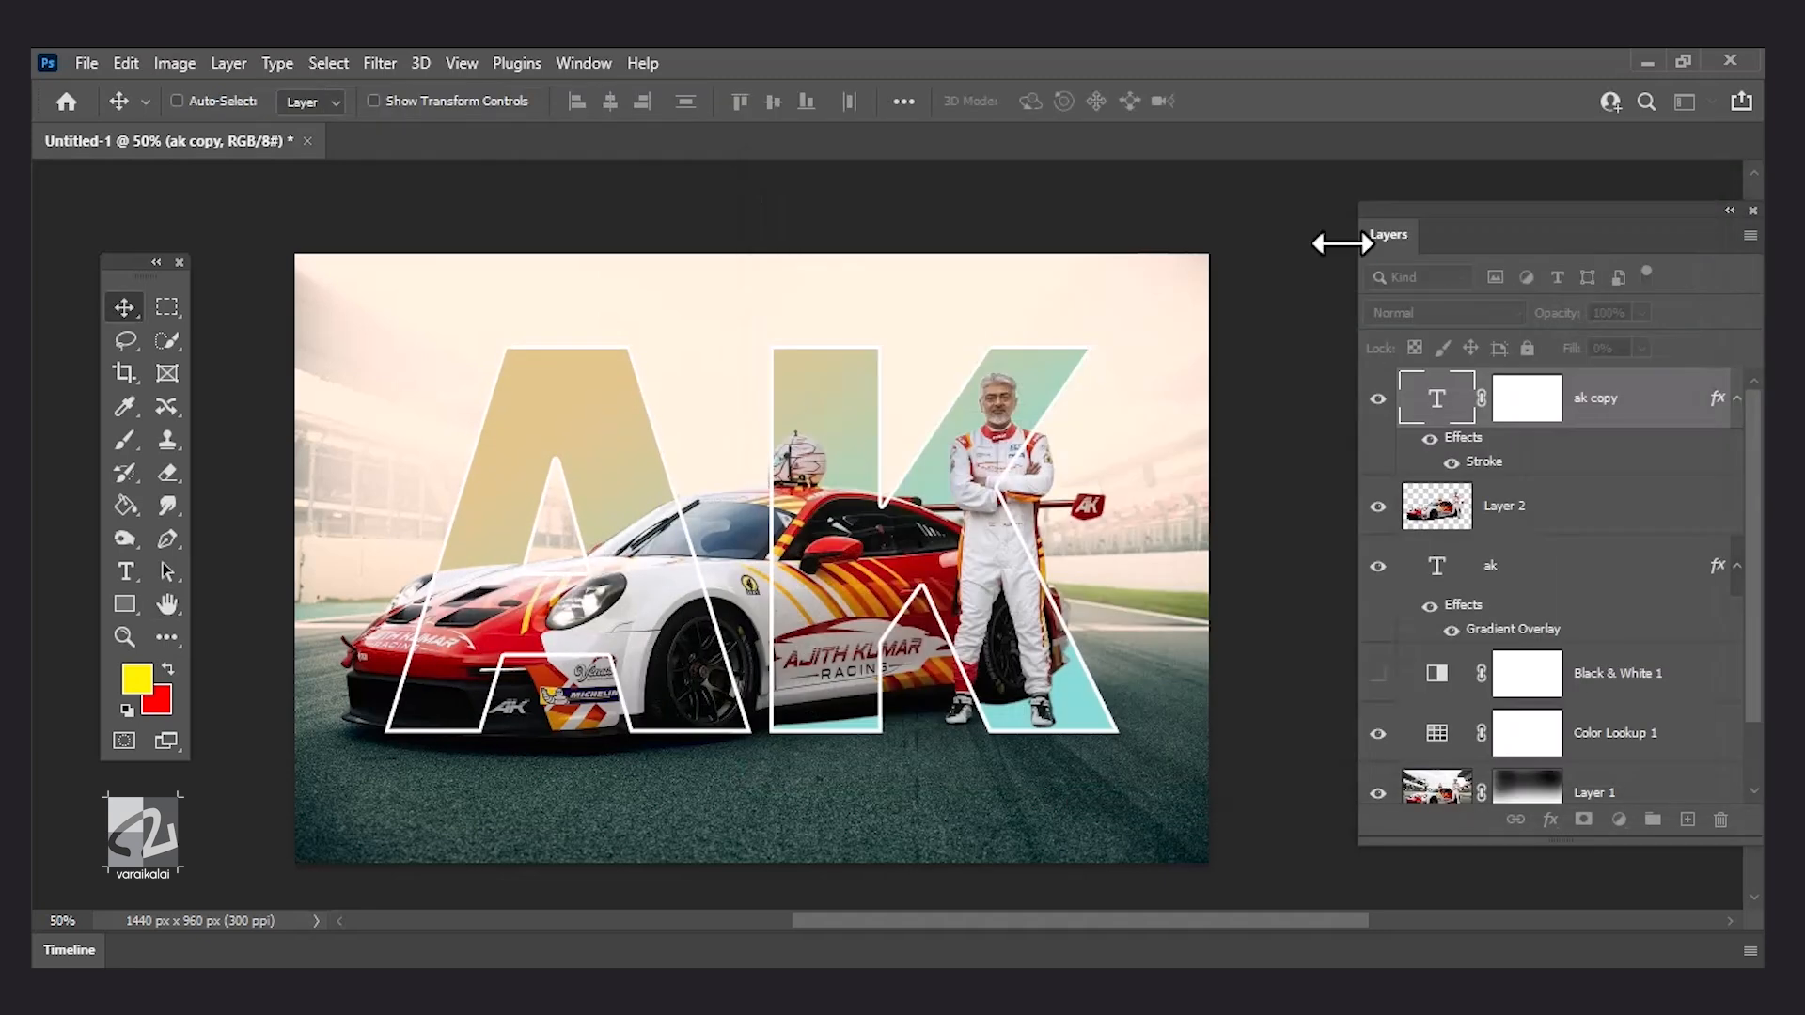
pyautogui.keyDown('ctrl'); pyautogui.click(1514, 565); pyautogui.keyUp('ctrl')
pyautogui.moveTo(1000, 640); pyautogui.dragTo(1260, 628)
pyautogui.moveTo(1100, 656); pyautogui.dragTo(978, 656)
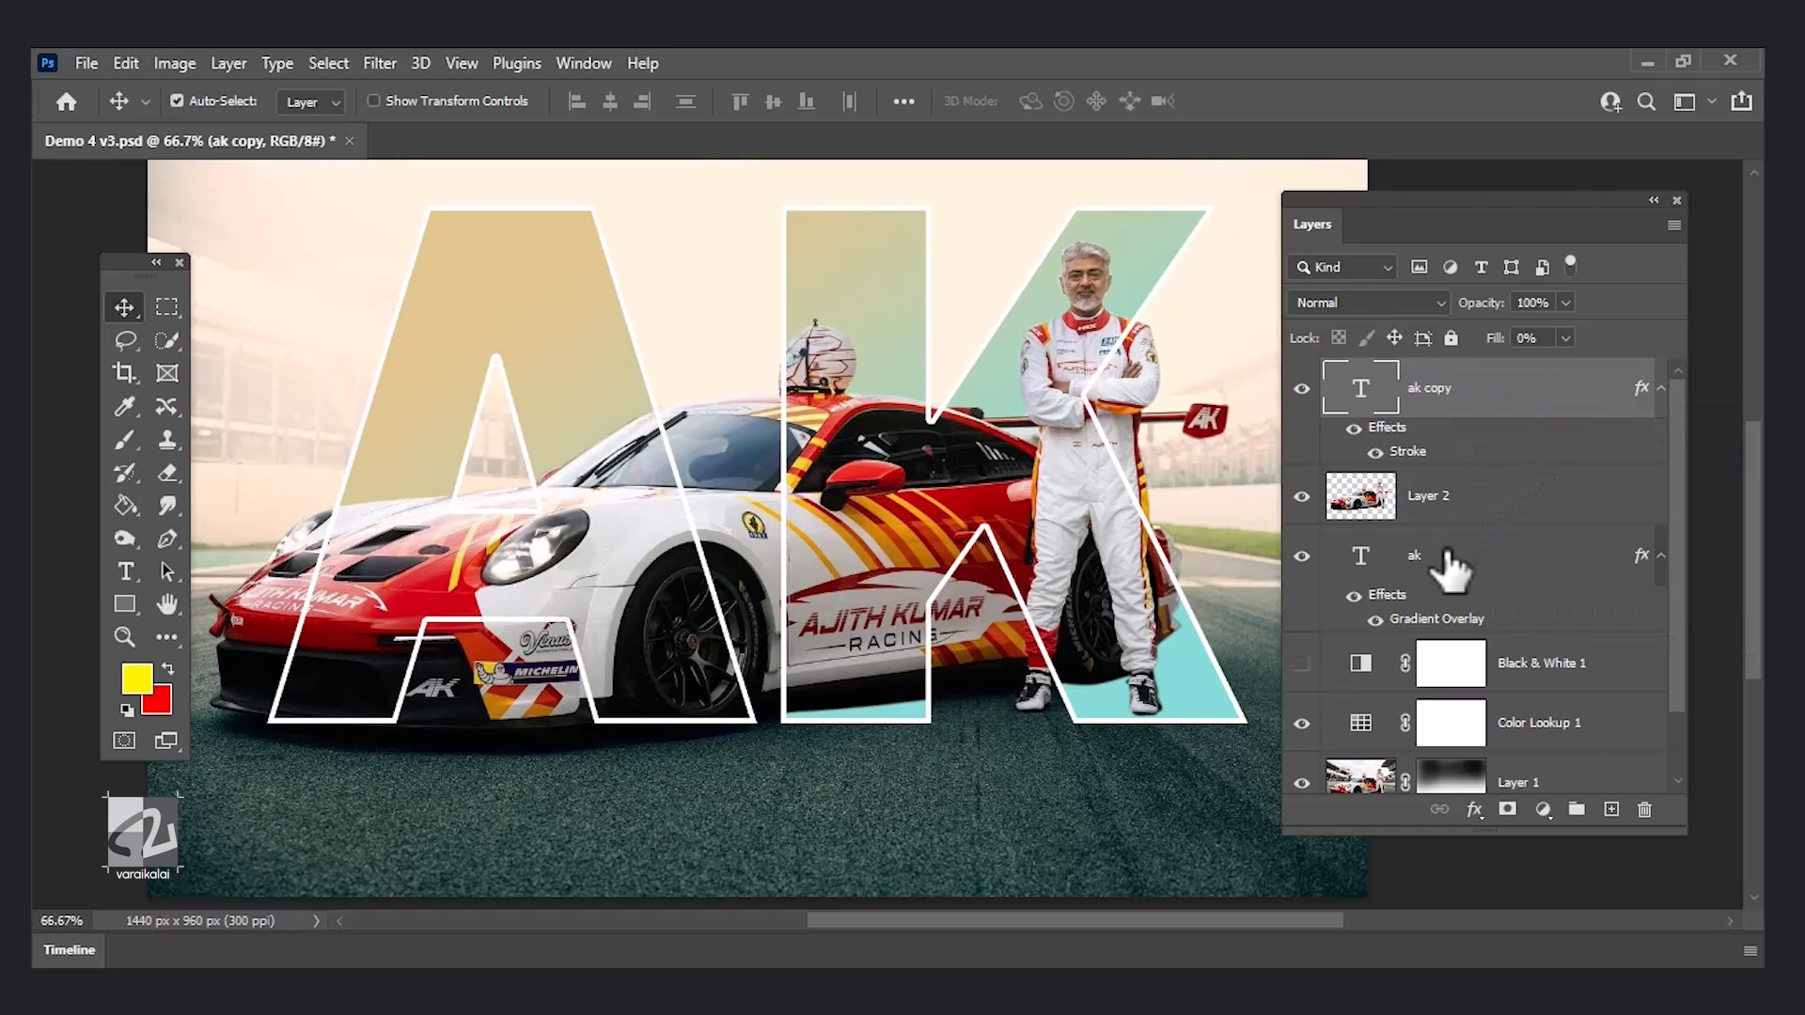
# - Transform the ak and ak copy layers together, lowering them and scaling them proportionally to 94.62%
pyautogui.keyDown('shift'); pyautogui.click(1440, 566); pyautogui.keyUp('shift')
pyautogui.hotkey('ctrl', 't')
pyautogui.moveTo(851, 254); pyautogui.dragTo(816, 305)
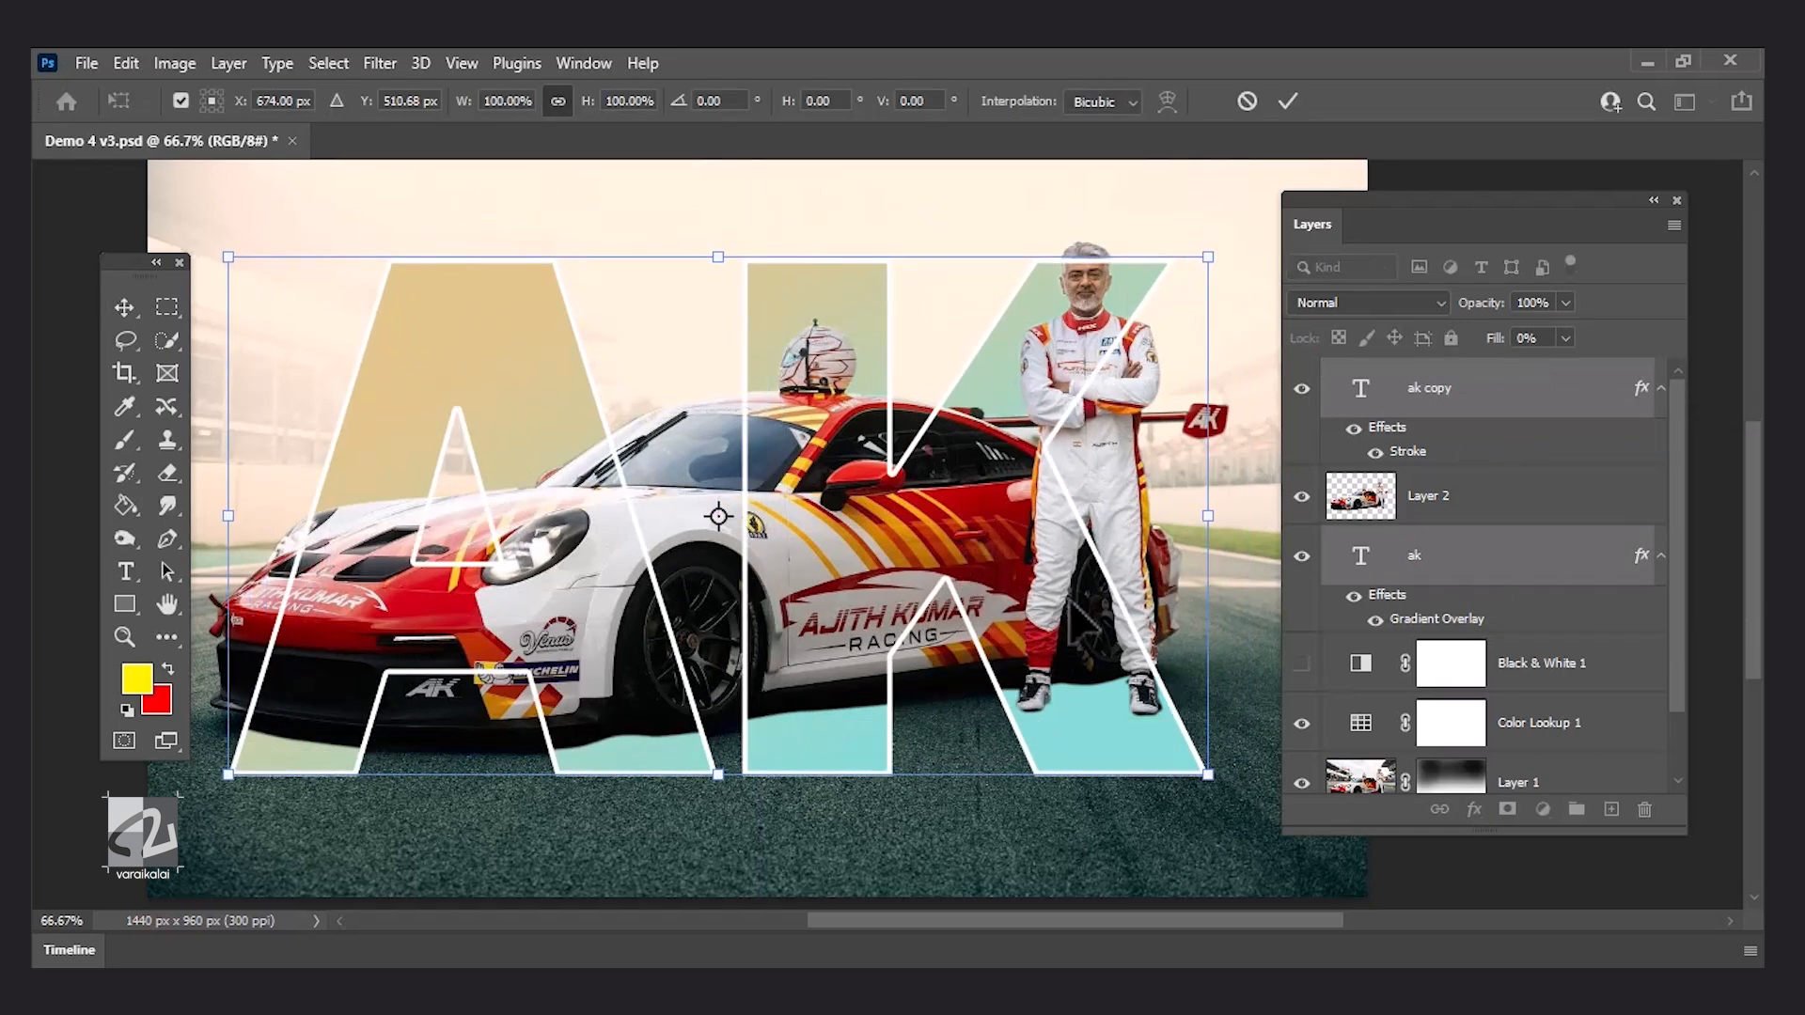
pyautogui.moveTo(1065, 526); pyautogui.dragTo(1091, 508)
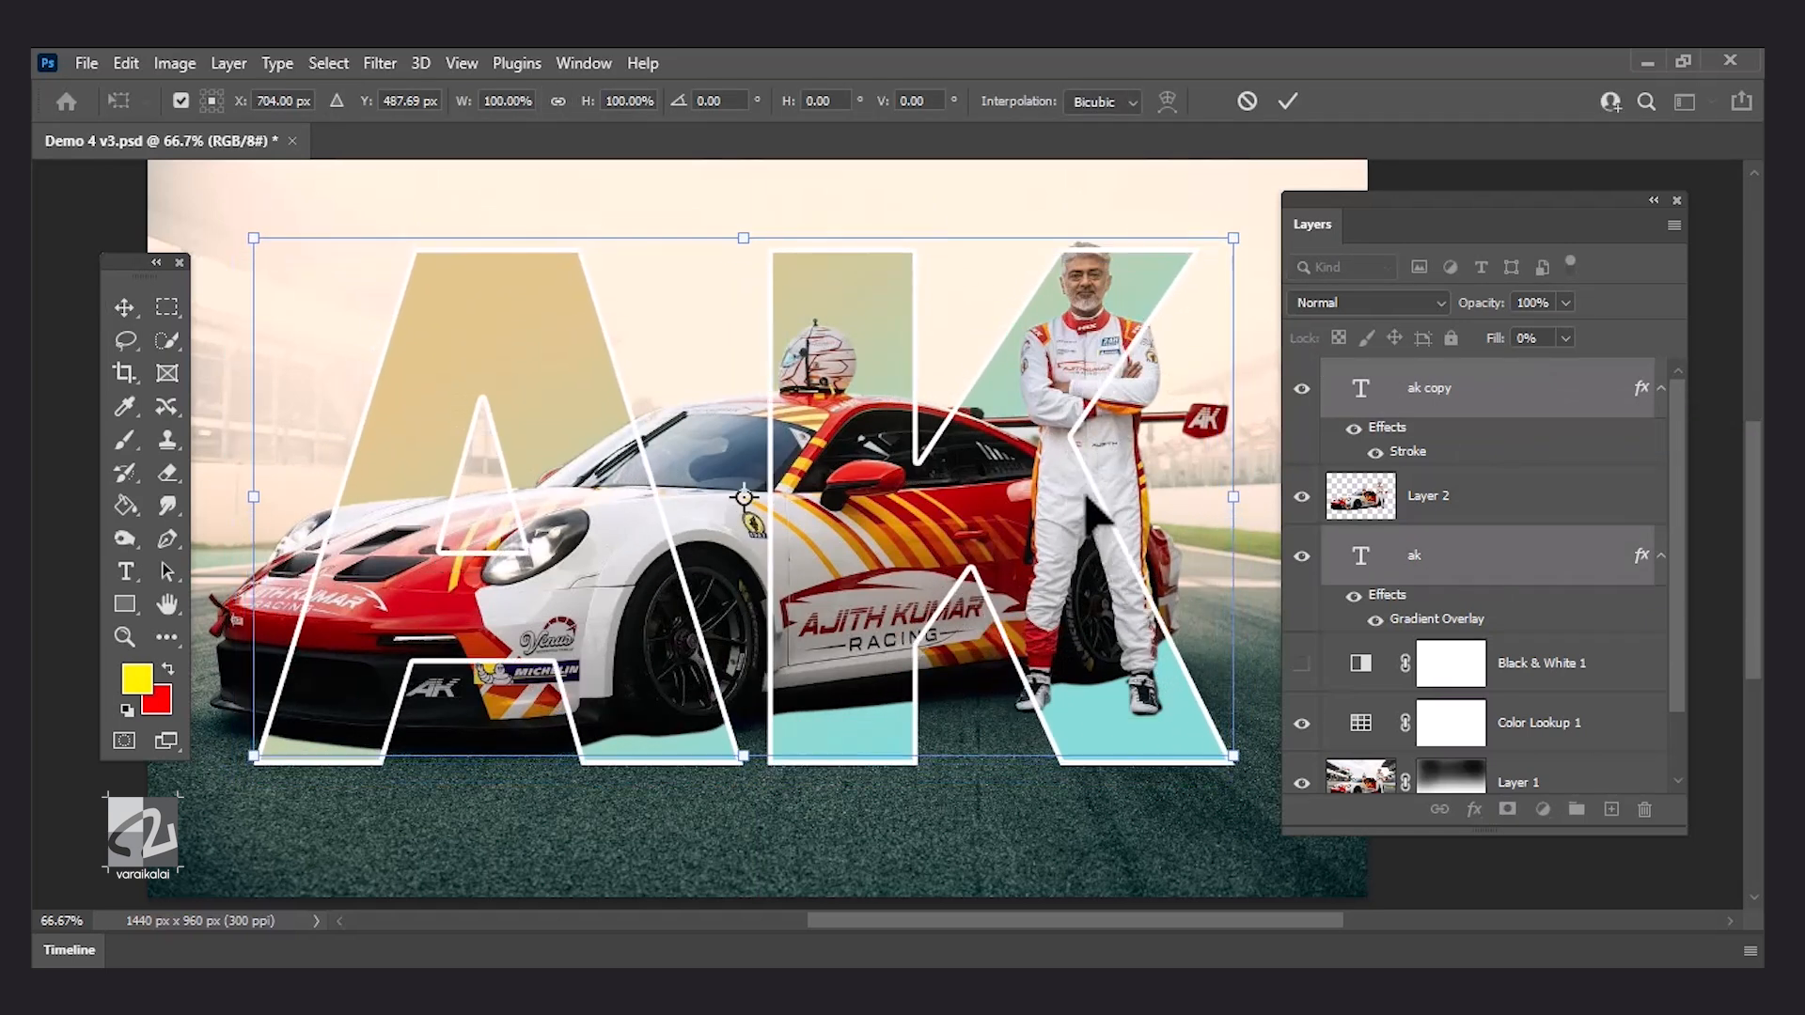
pyautogui.moveTo(743, 239); pyautogui.dragTo(744, 266)
pyautogui.press('Down')
pyautogui.press('Down')
pyautogui.press('Down')
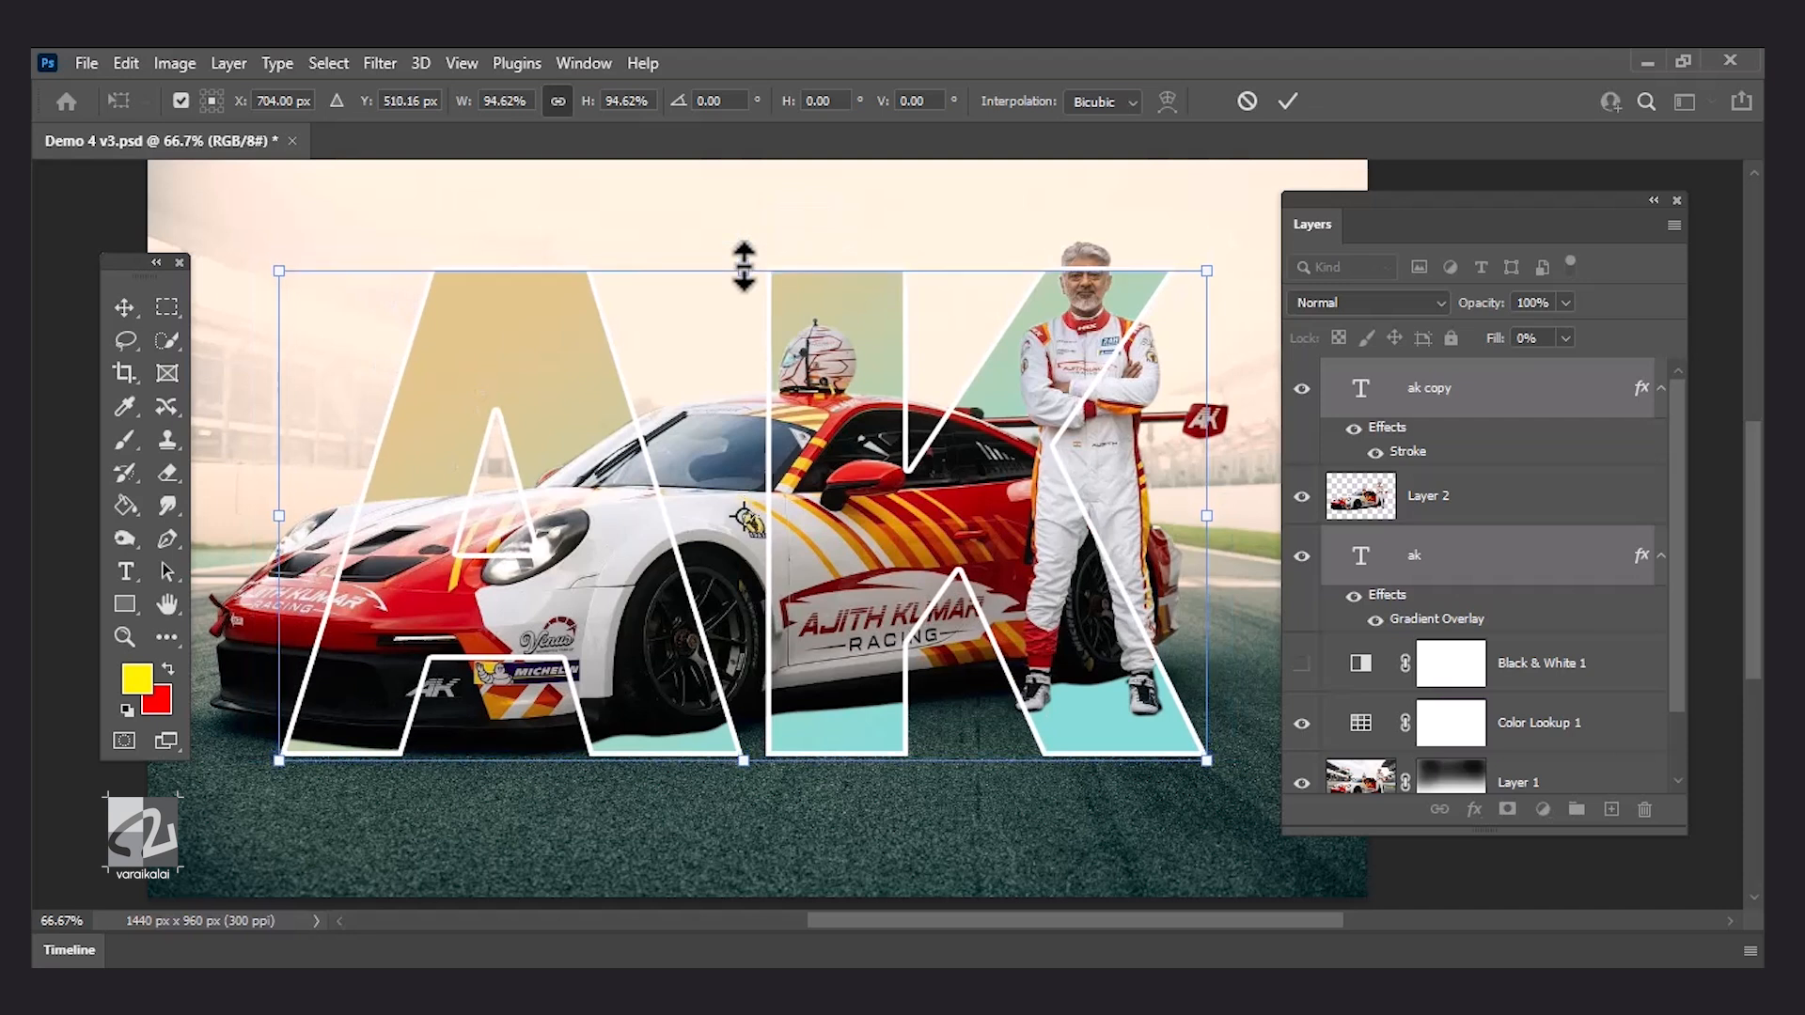
# - Nudge the transformed AK lettering into its final position behind the car and driver, and commit the transform
pyautogui.press('Right')
pyautogui.press('Right')
pyautogui.press('Right')
pyautogui.press('Right')
pyautogui.press('Right')
pyautogui.press('Right')
pyautogui.press('Down')
pyautogui.press('Down')
pyautogui.press('Down')
pyautogui.press('Down')
pyautogui.press('Down')
pyautogui.press('Down')
pyautogui.press('Down')
pyautogui.press('Down')
pyautogui.press('Up')
pyautogui.press('Up')
pyautogui.press('Up')
pyautogui.press('Up')
pyautogui.press('Up')
pyautogui.press('Up')
pyautogui.press('Up')
pyautogui.press('Up')
pyautogui.press('Up')
pyautogui.press('Up')
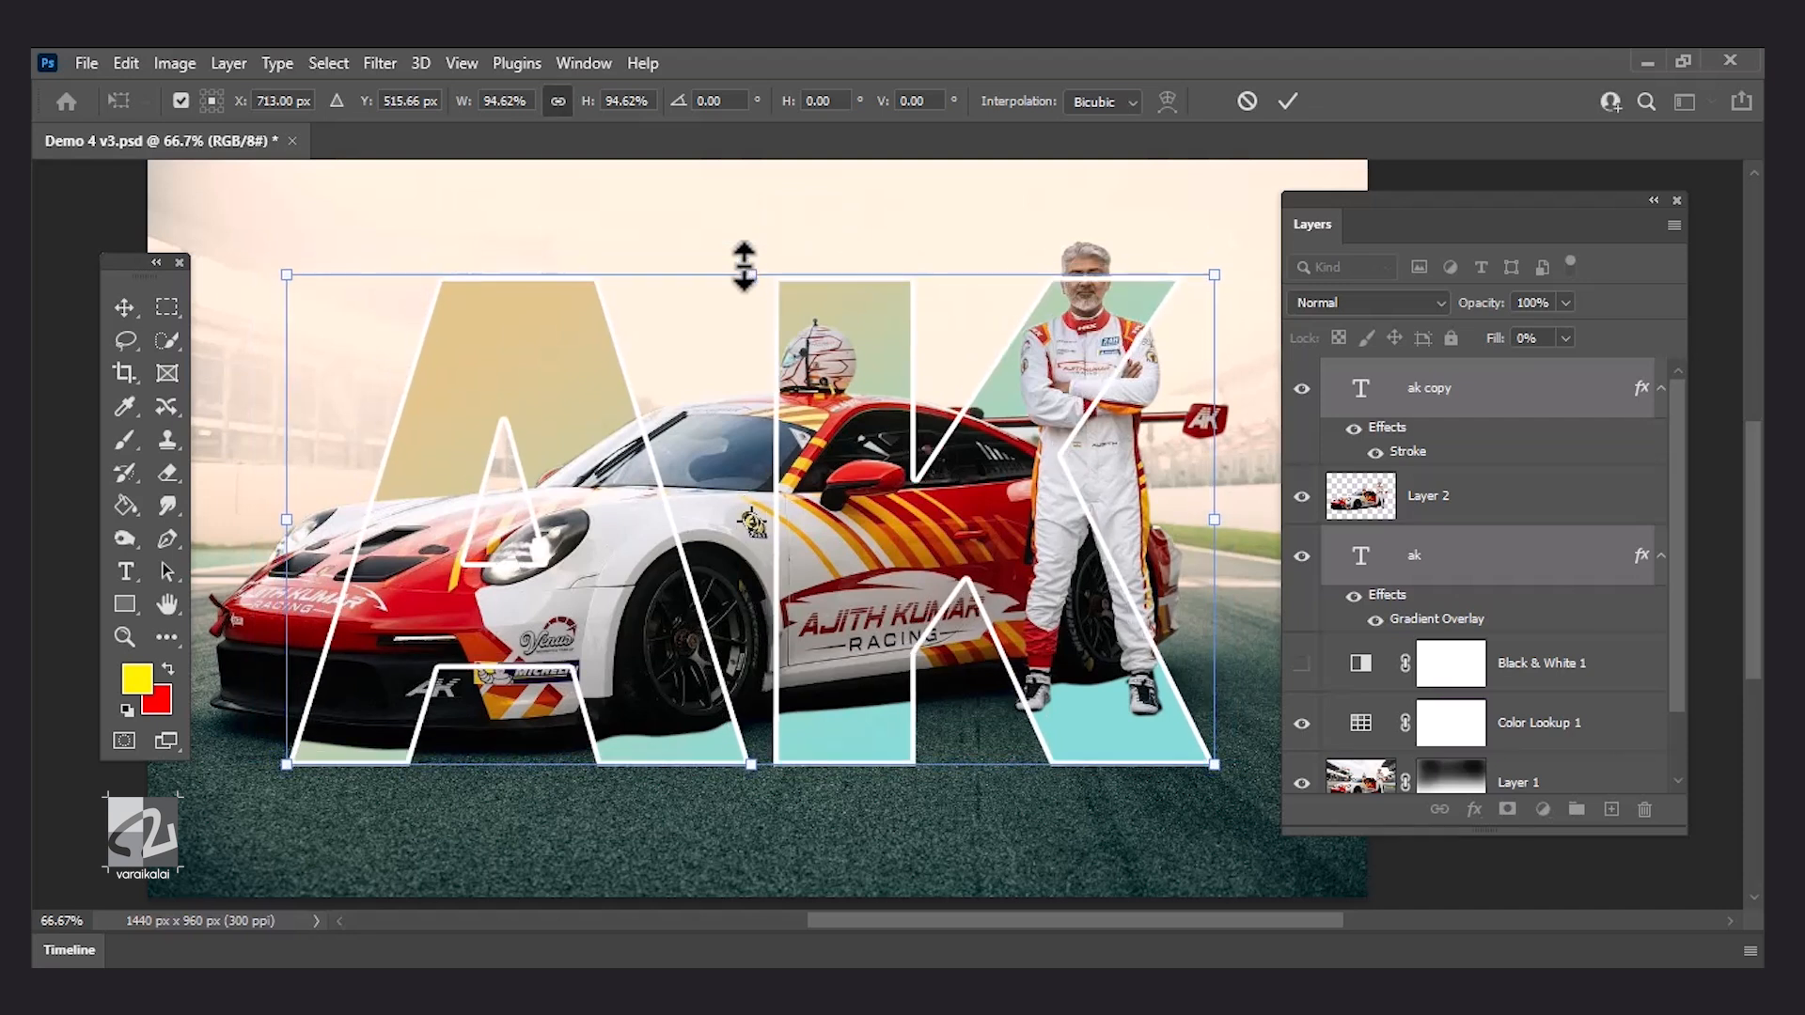
pyautogui.press('Left')
pyautogui.press('Left')
pyautogui.press('Left')
pyautogui.press('Left')
pyautogui.press('Return')
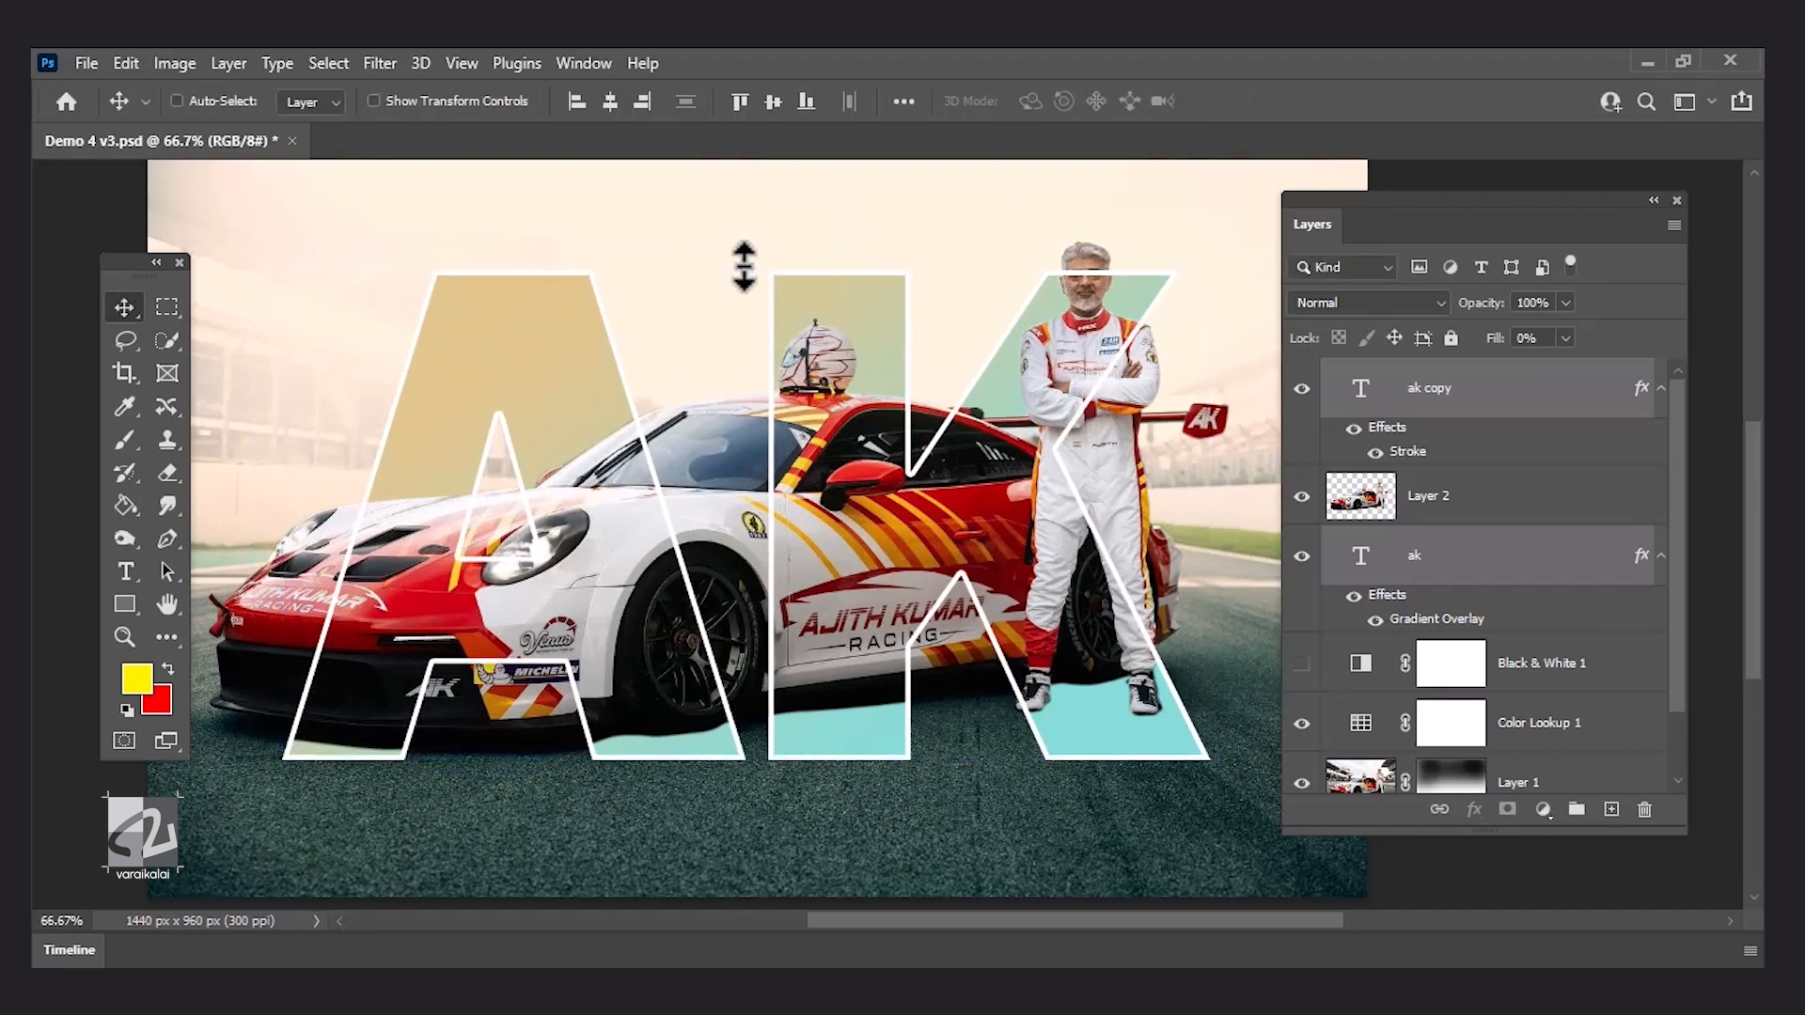
# - Duplicate the ak copy layer as ak copy 2 and hide the original ak copy layer
pyautogui.rightClick(1491, 399)
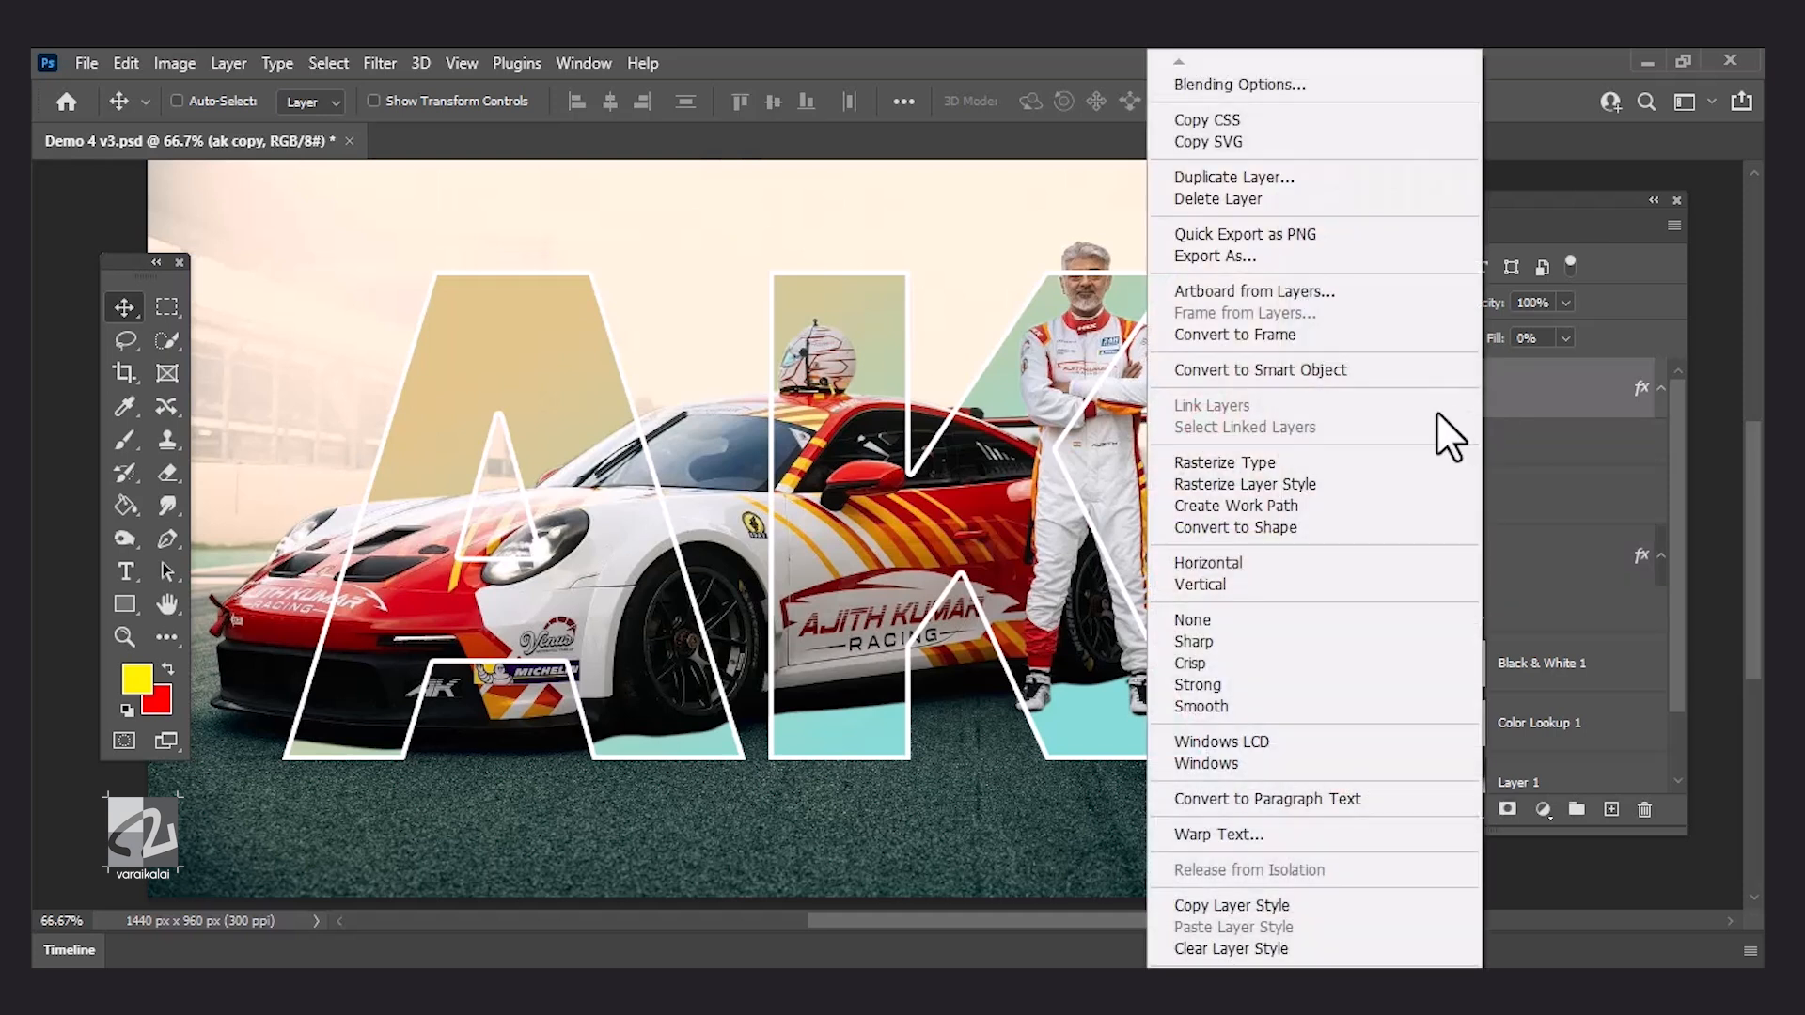
pyautogui.click(1318, 183)
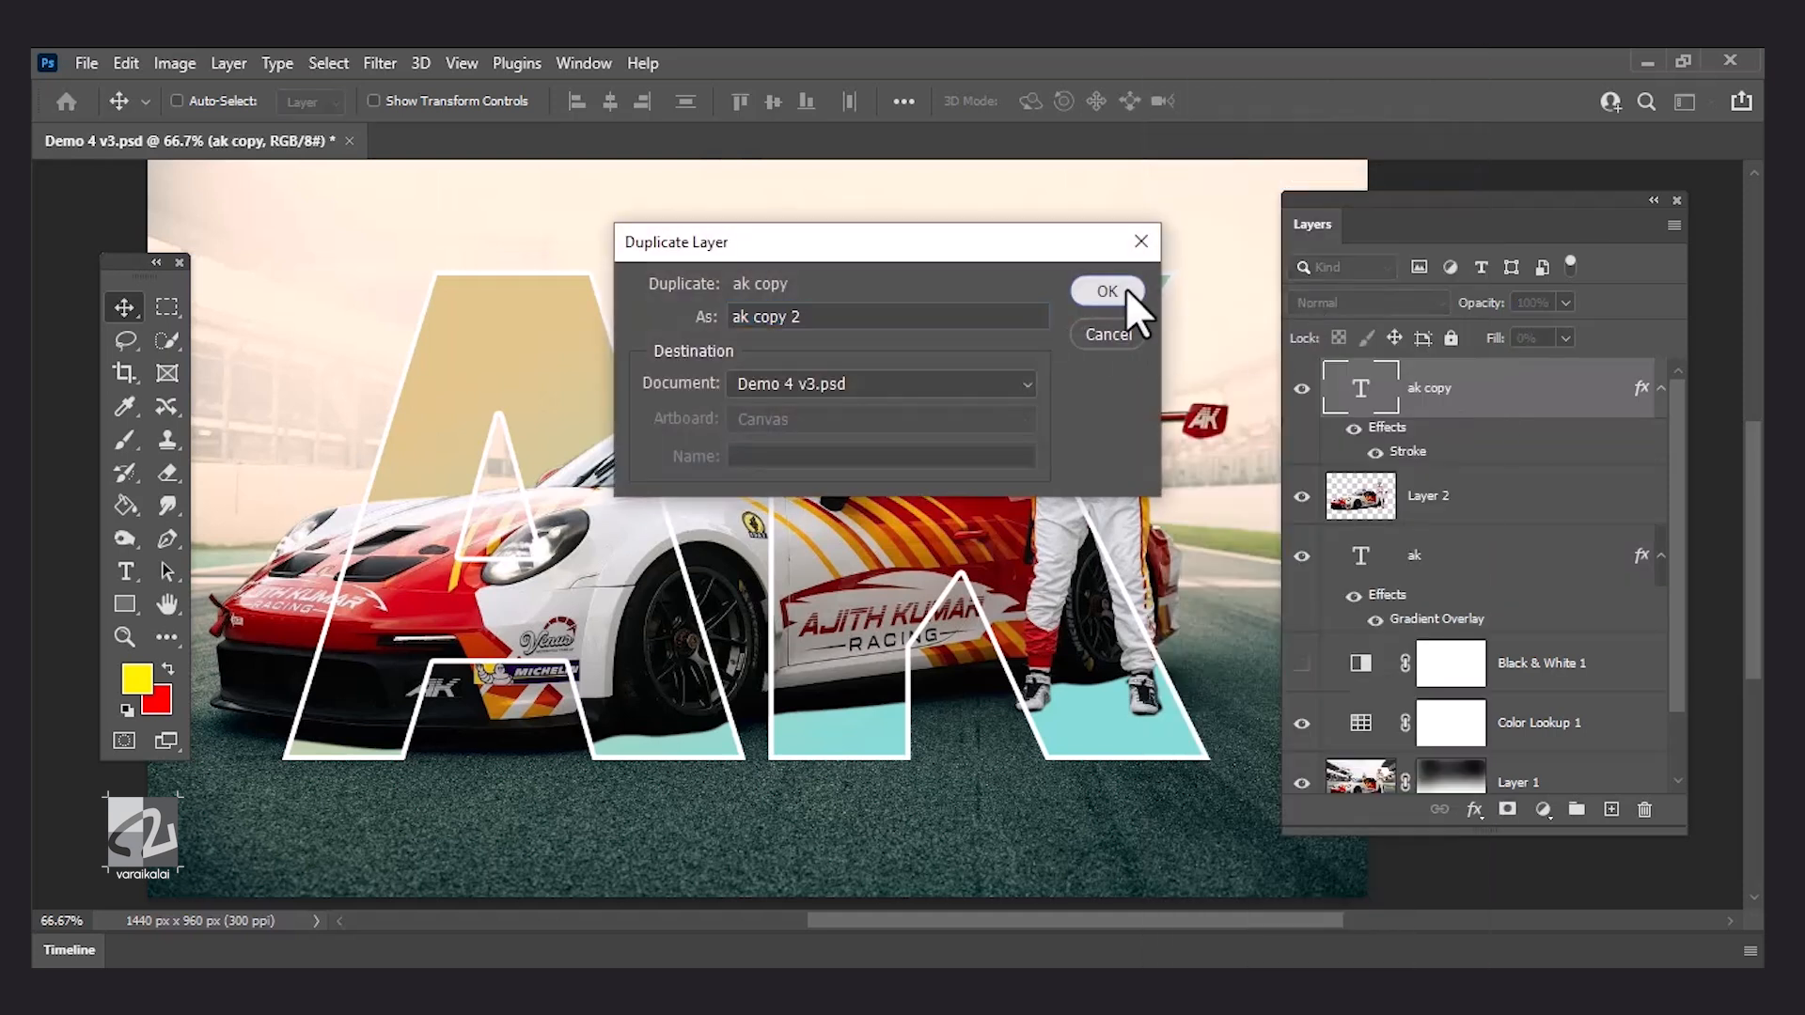
pyautogui.click(1108, 292)
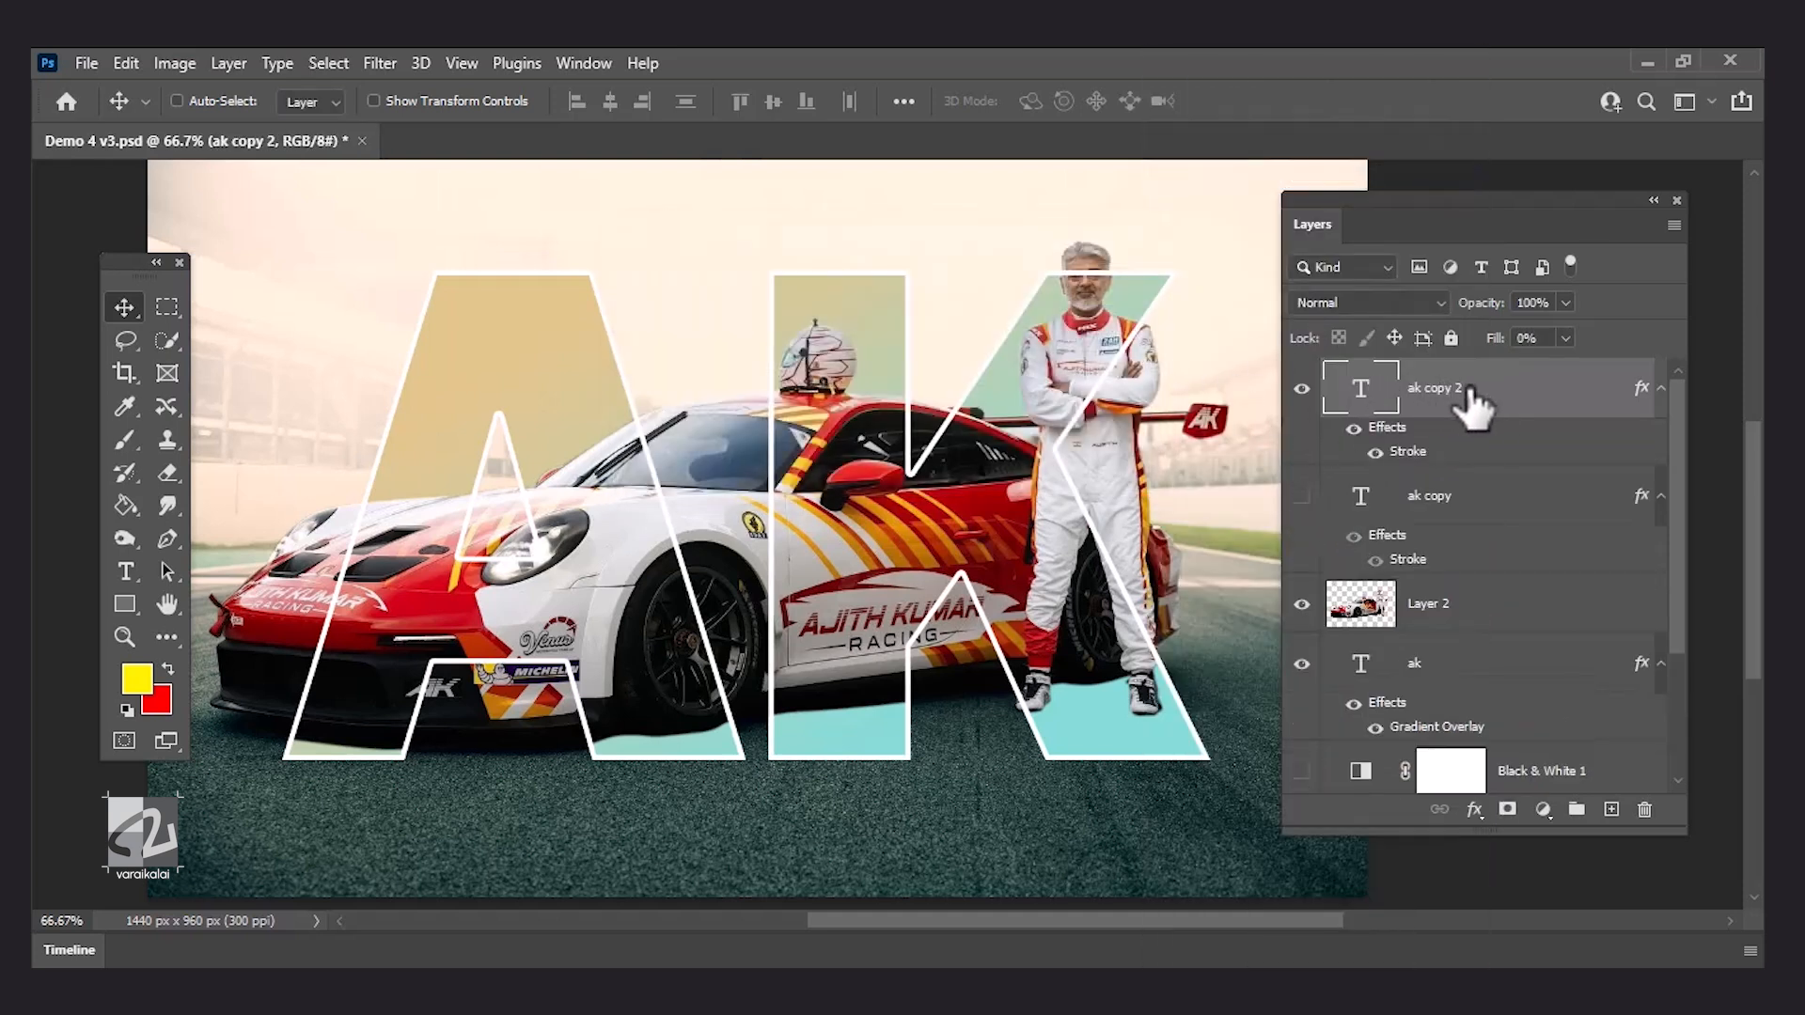
# - Rasterize the ak copy 2 layer's type and its Stroke layer style
pyautogui.rightClick(1470, 407)
pyautogui.click(1356, 461)
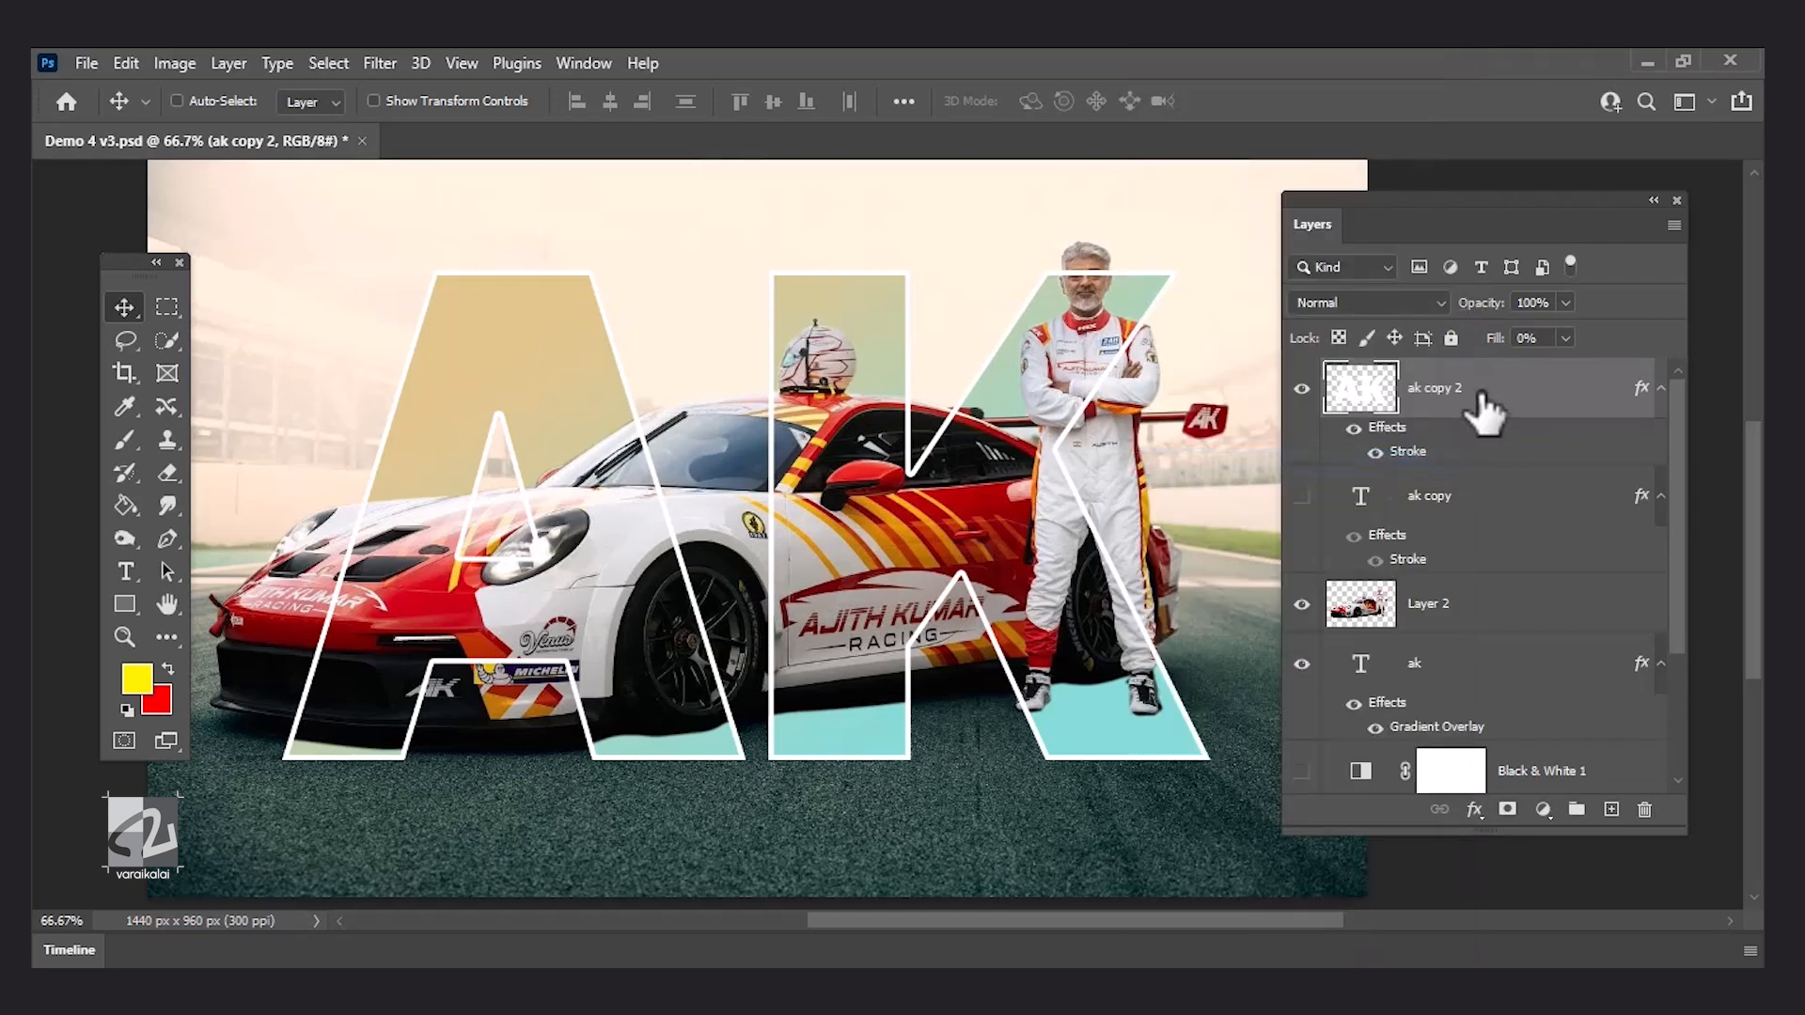
pyautogui.rightClick(1482, 403)
pyautogui.click(1379, 454)
pyautogui.click(1303, 389)
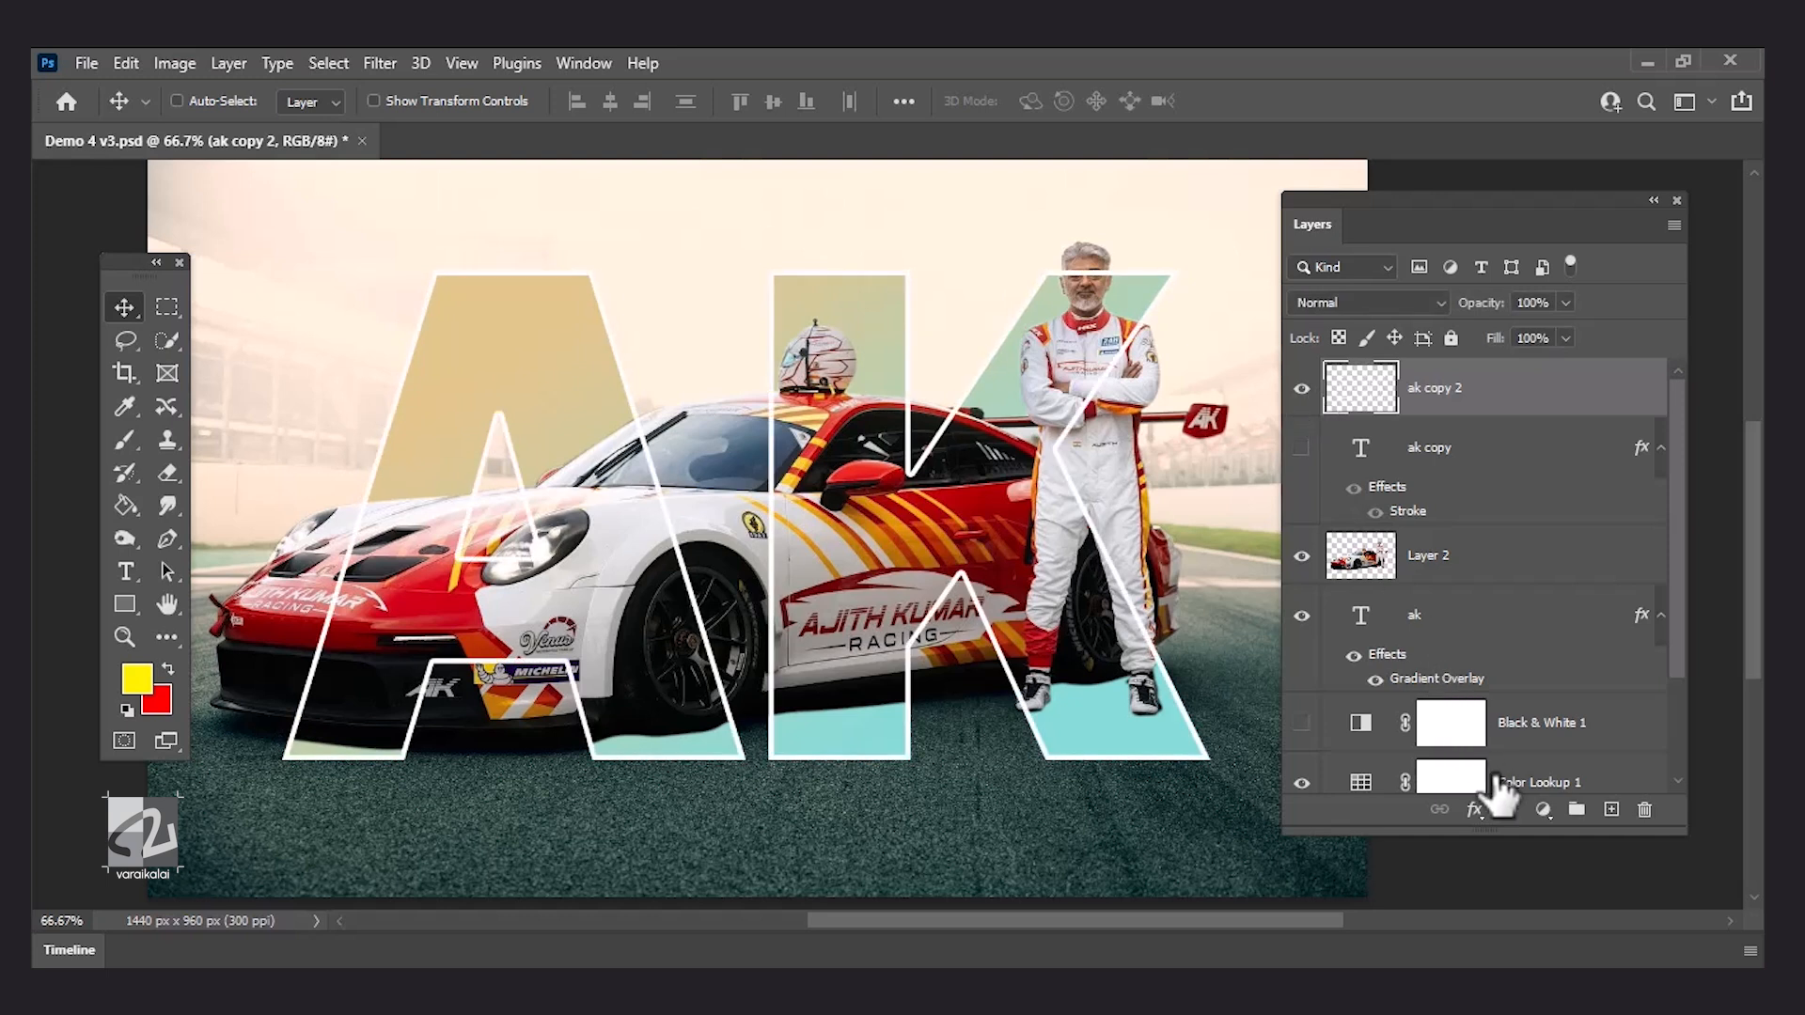
# - Add a layer mask to ak copy 2 and paint black over the K's stem outline near the helmet
pyautogui.click(1506, 810)
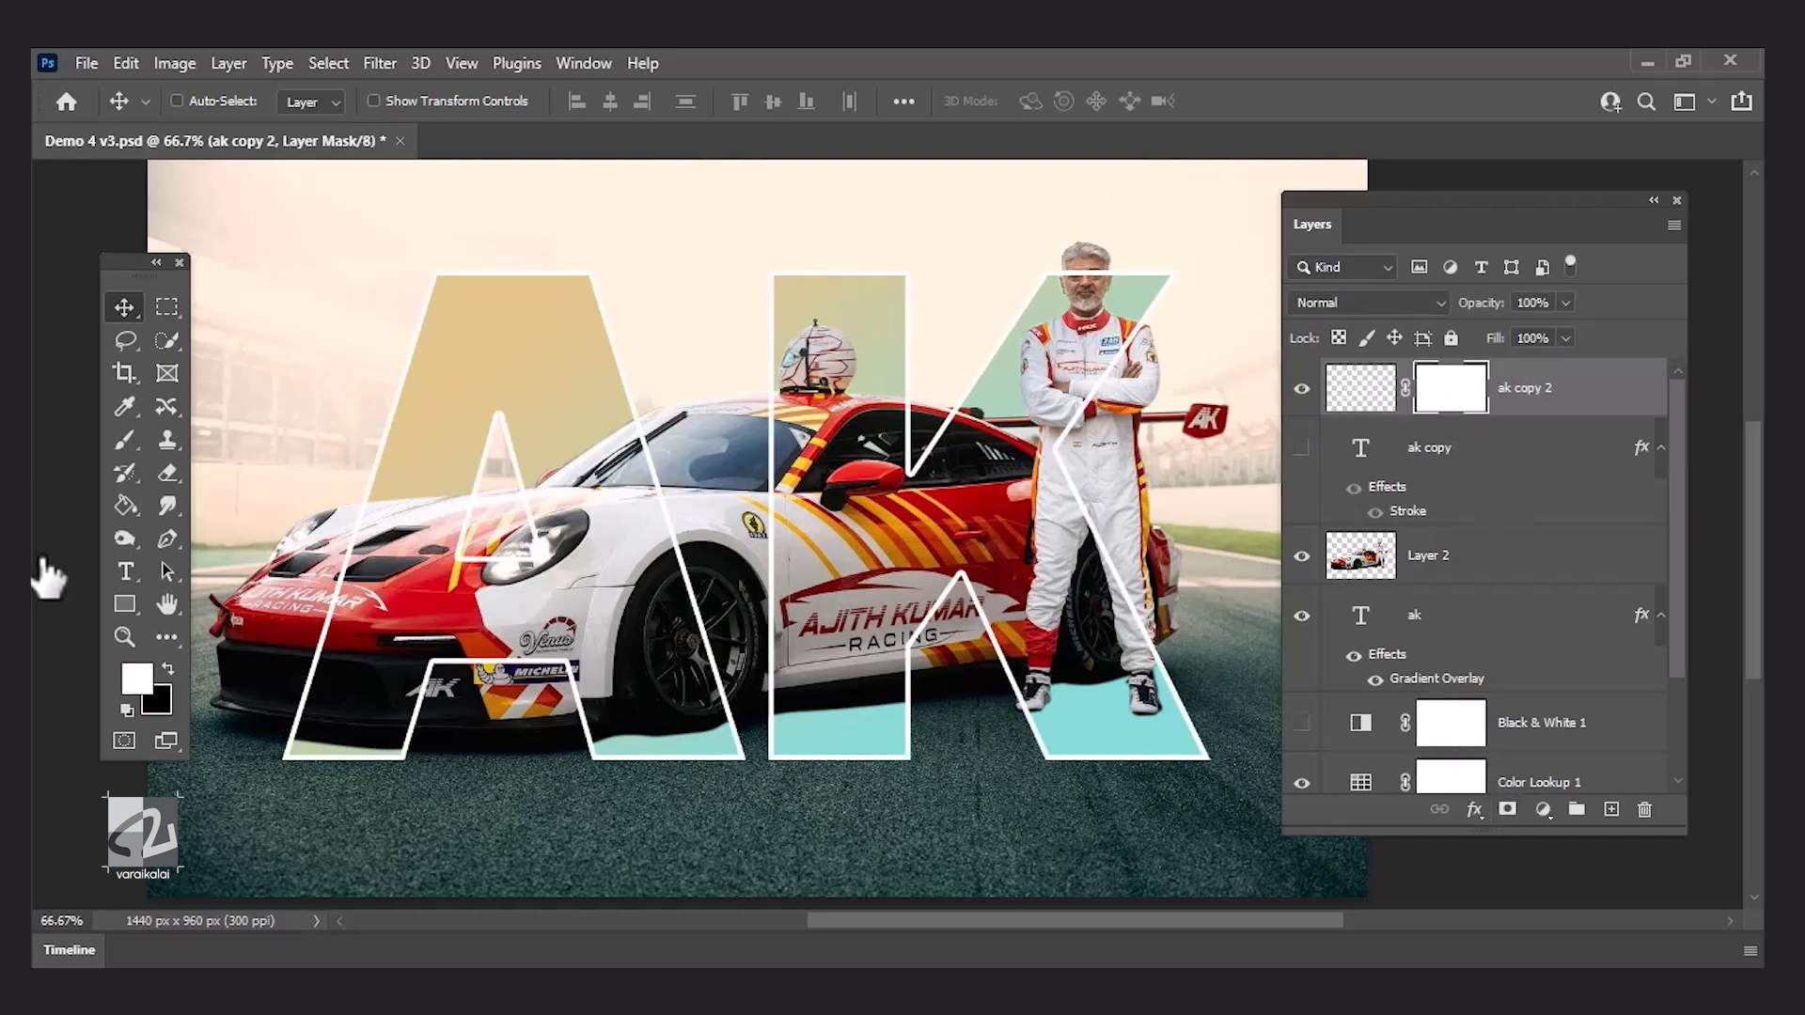
pyautogui.press('x')
pyautogui.press('b')
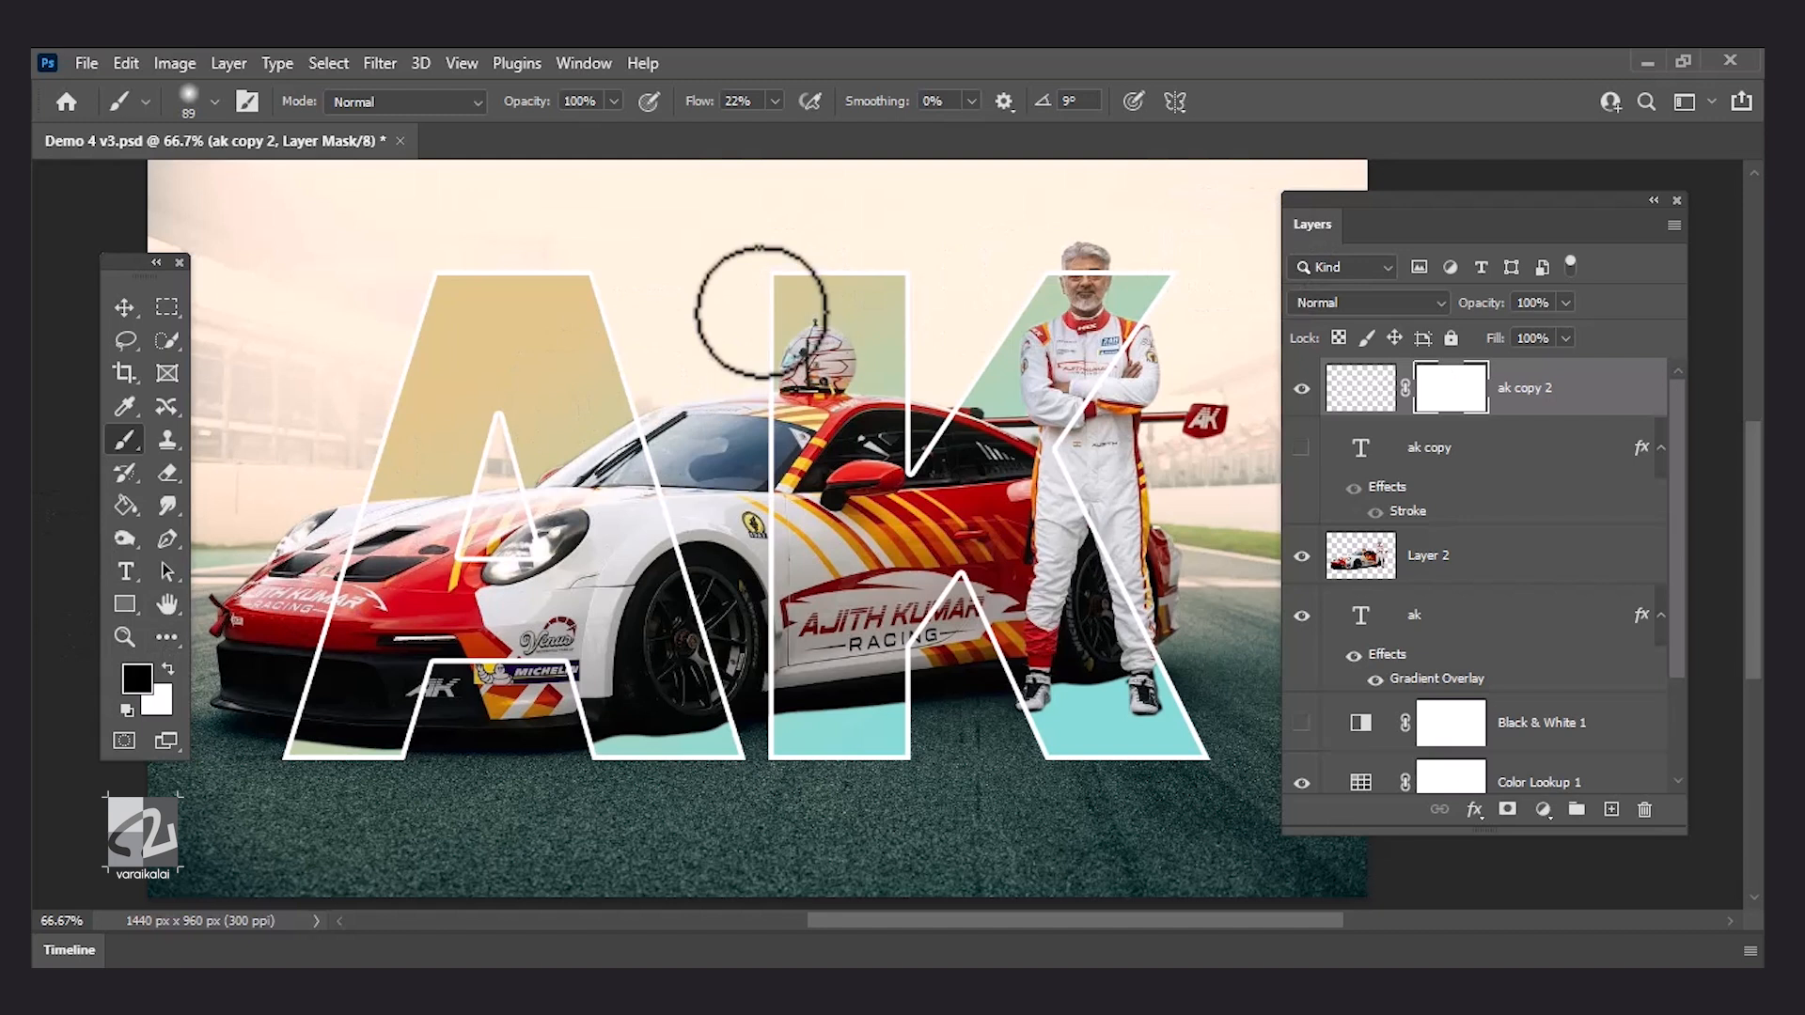
pyautogui.moveTo(753, 294); pyautogui.dragTo(777, 283)
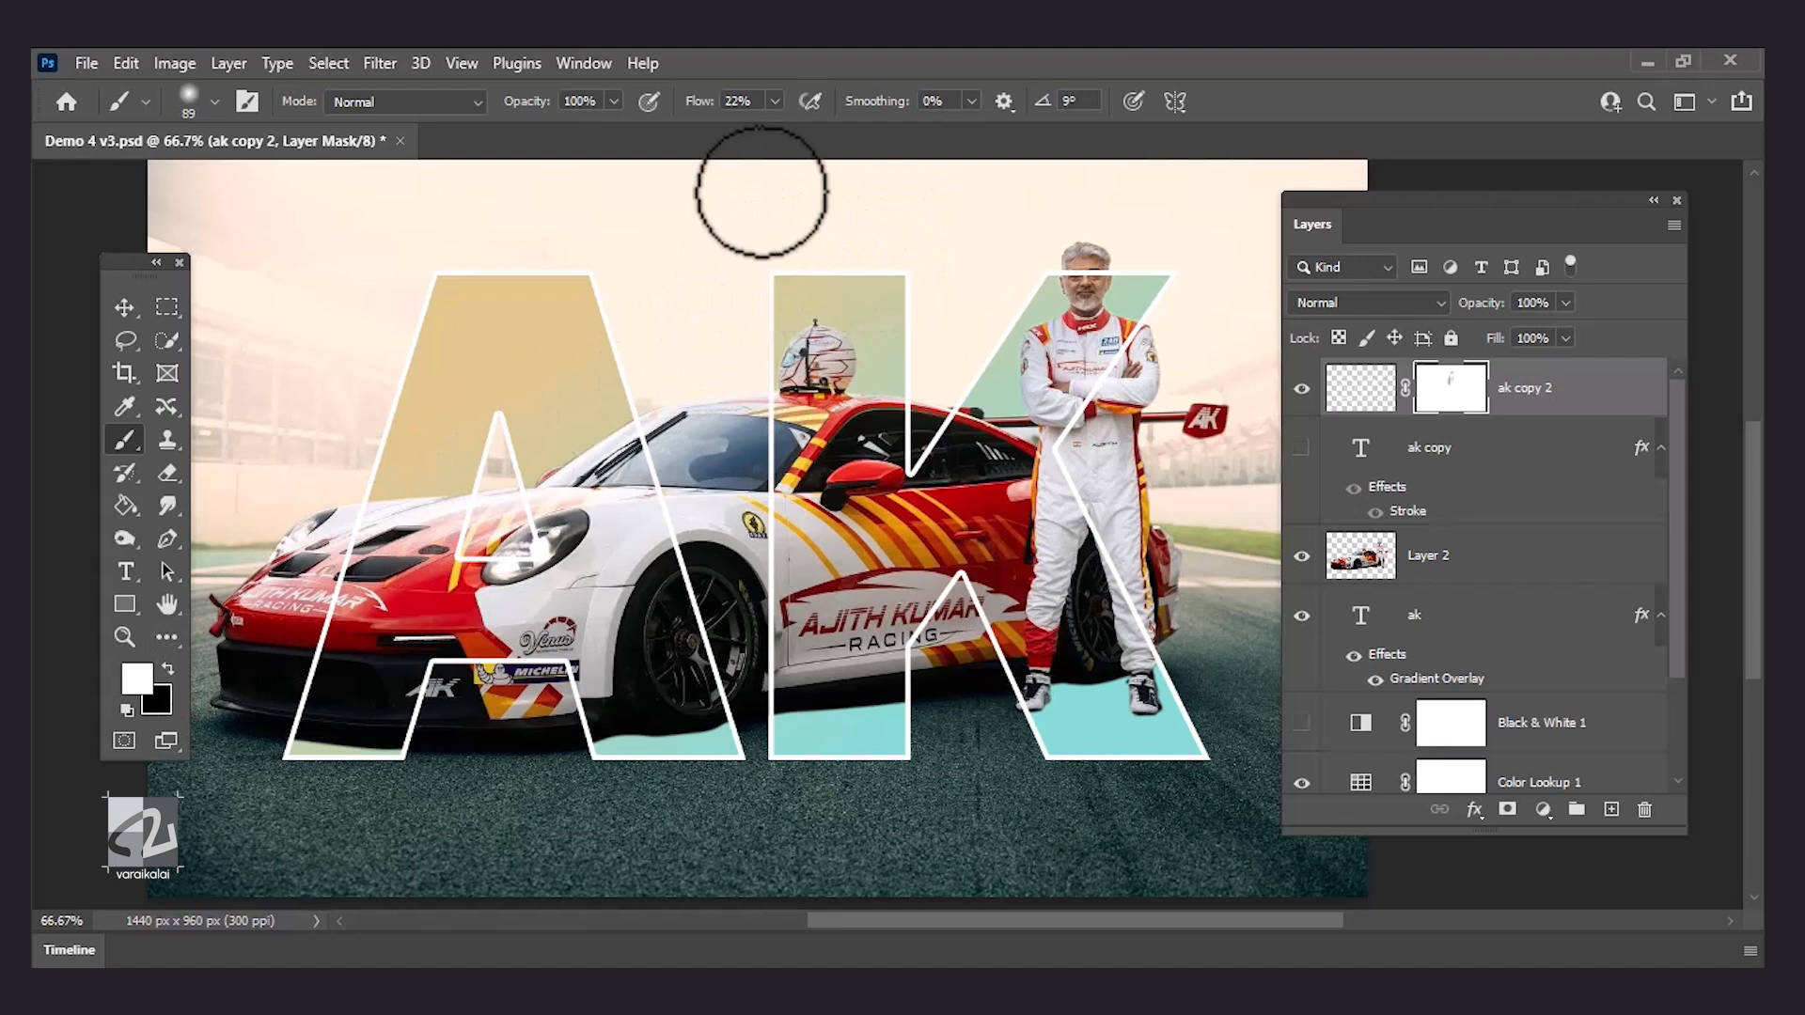
# - Mask out the K's white outline where it crosses the driver's face, arms and leg, using a black size 60 brush
pyautogui.hotkey('ctrl', '+')
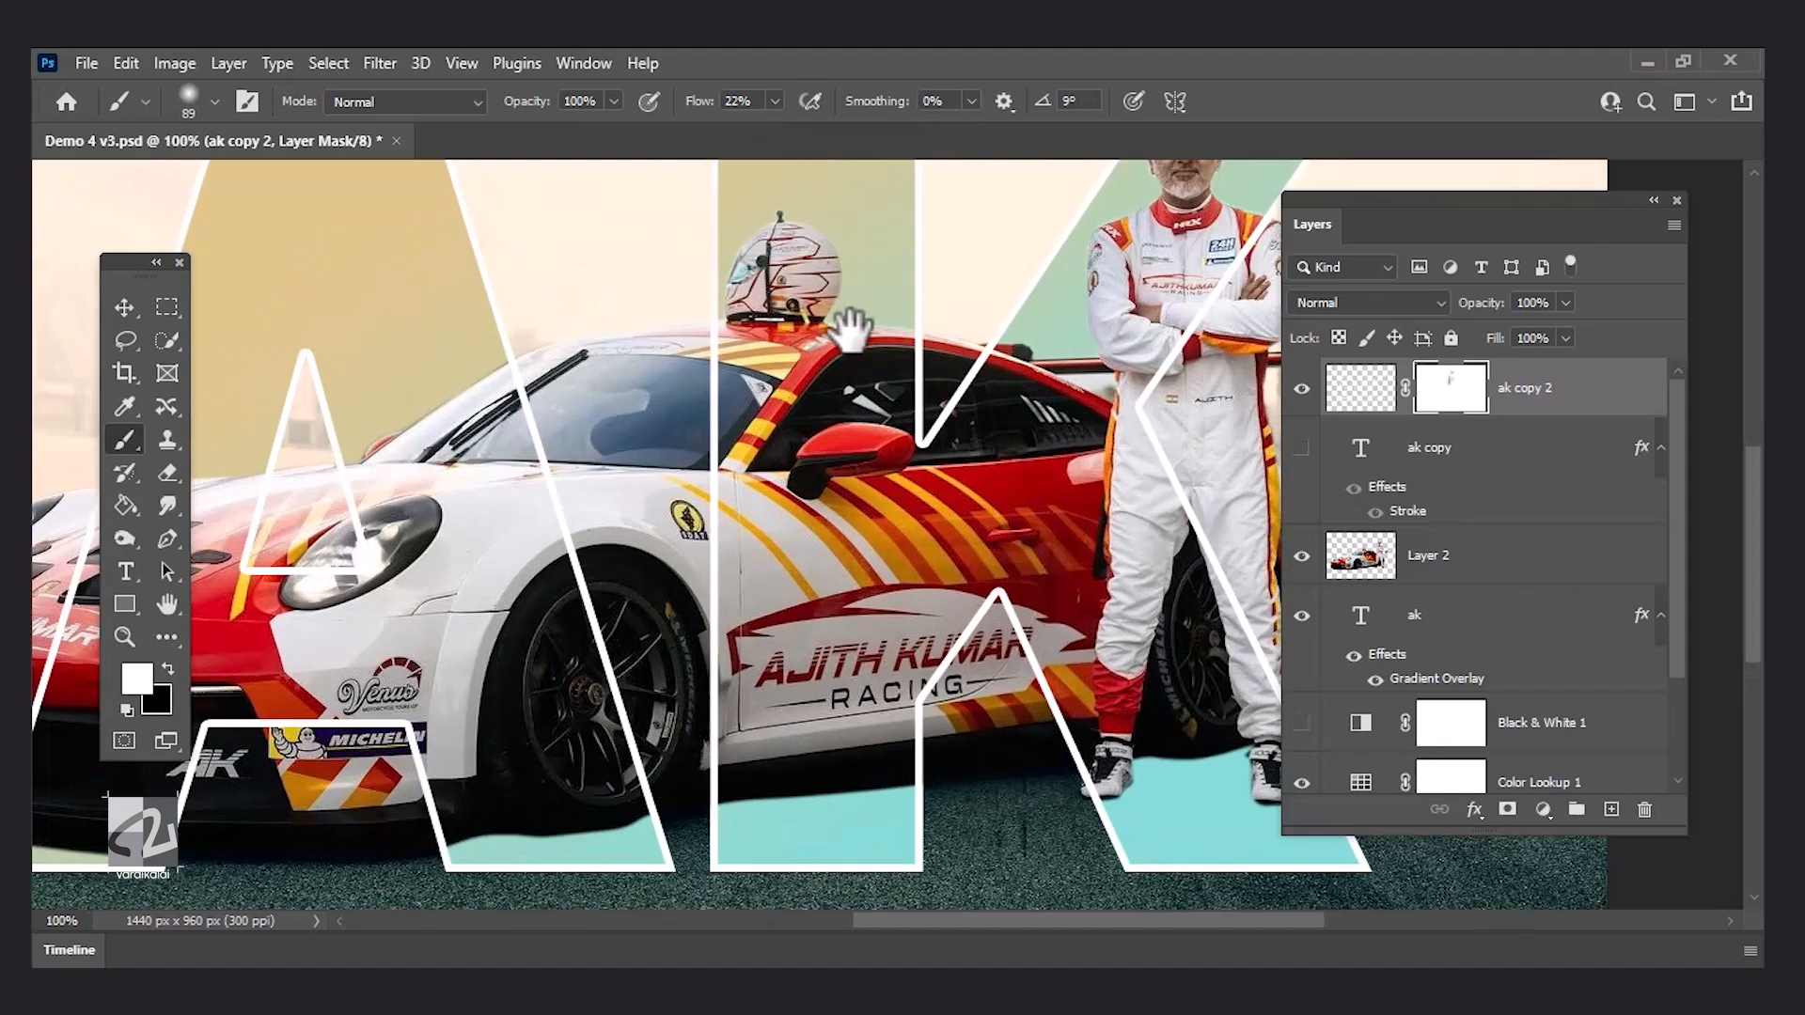
pyautogui.moveTo(765, 182); pyautogui.dragTo(625, 512)
pyautogui.click(169, 669)
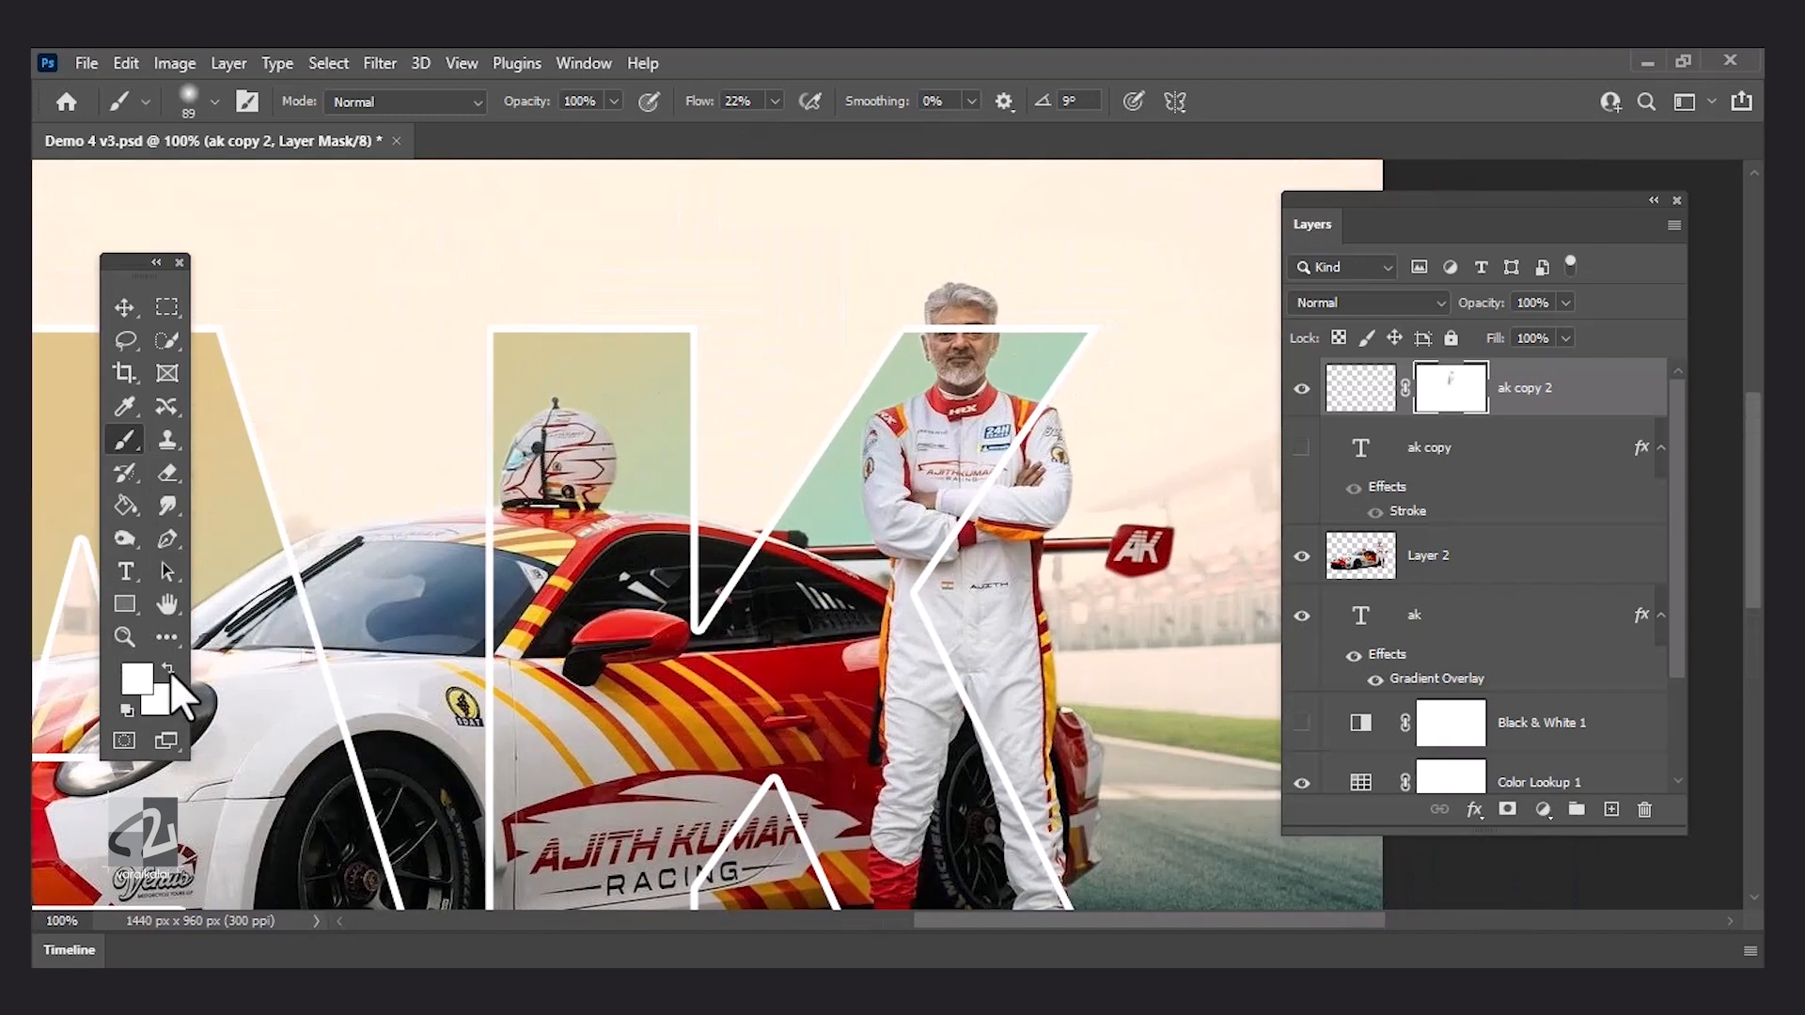
pyautogui.press('[')
pyautogui.press('[')
pyautogui.press('[')
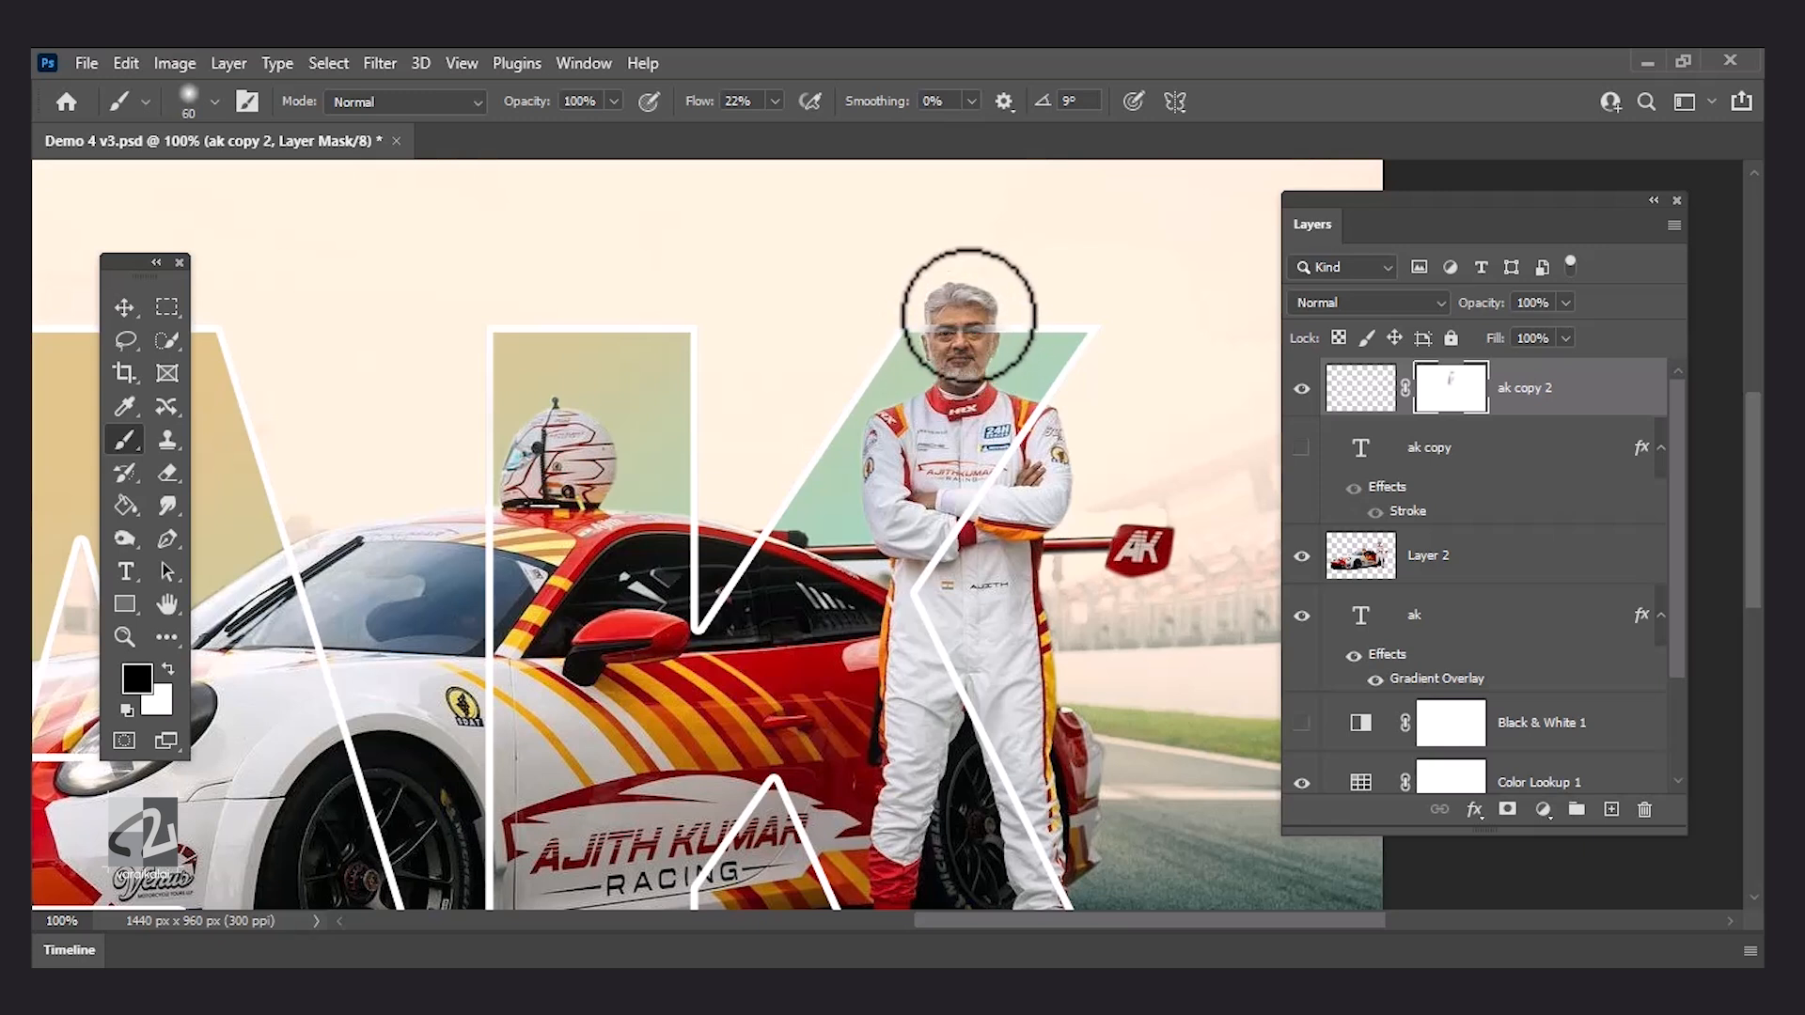
pyautogui.moveTo(952, 338); pyautogui.dragTo(956, 330)
pyautogui.moveTo(1019, 444)
pyautogui.mouseDown()
pyautogui.moveTo(1024, 421)
pyautogui.moveTo(990, 494)
pyautogui.mouseUp()
pyautogui.moveTo(912, 627)
pyautogui.mouseDown()
pyautogui.moveTo(884, 526)
pyautogui.moveTo(833, 468)
pyautogui.mouseUp()
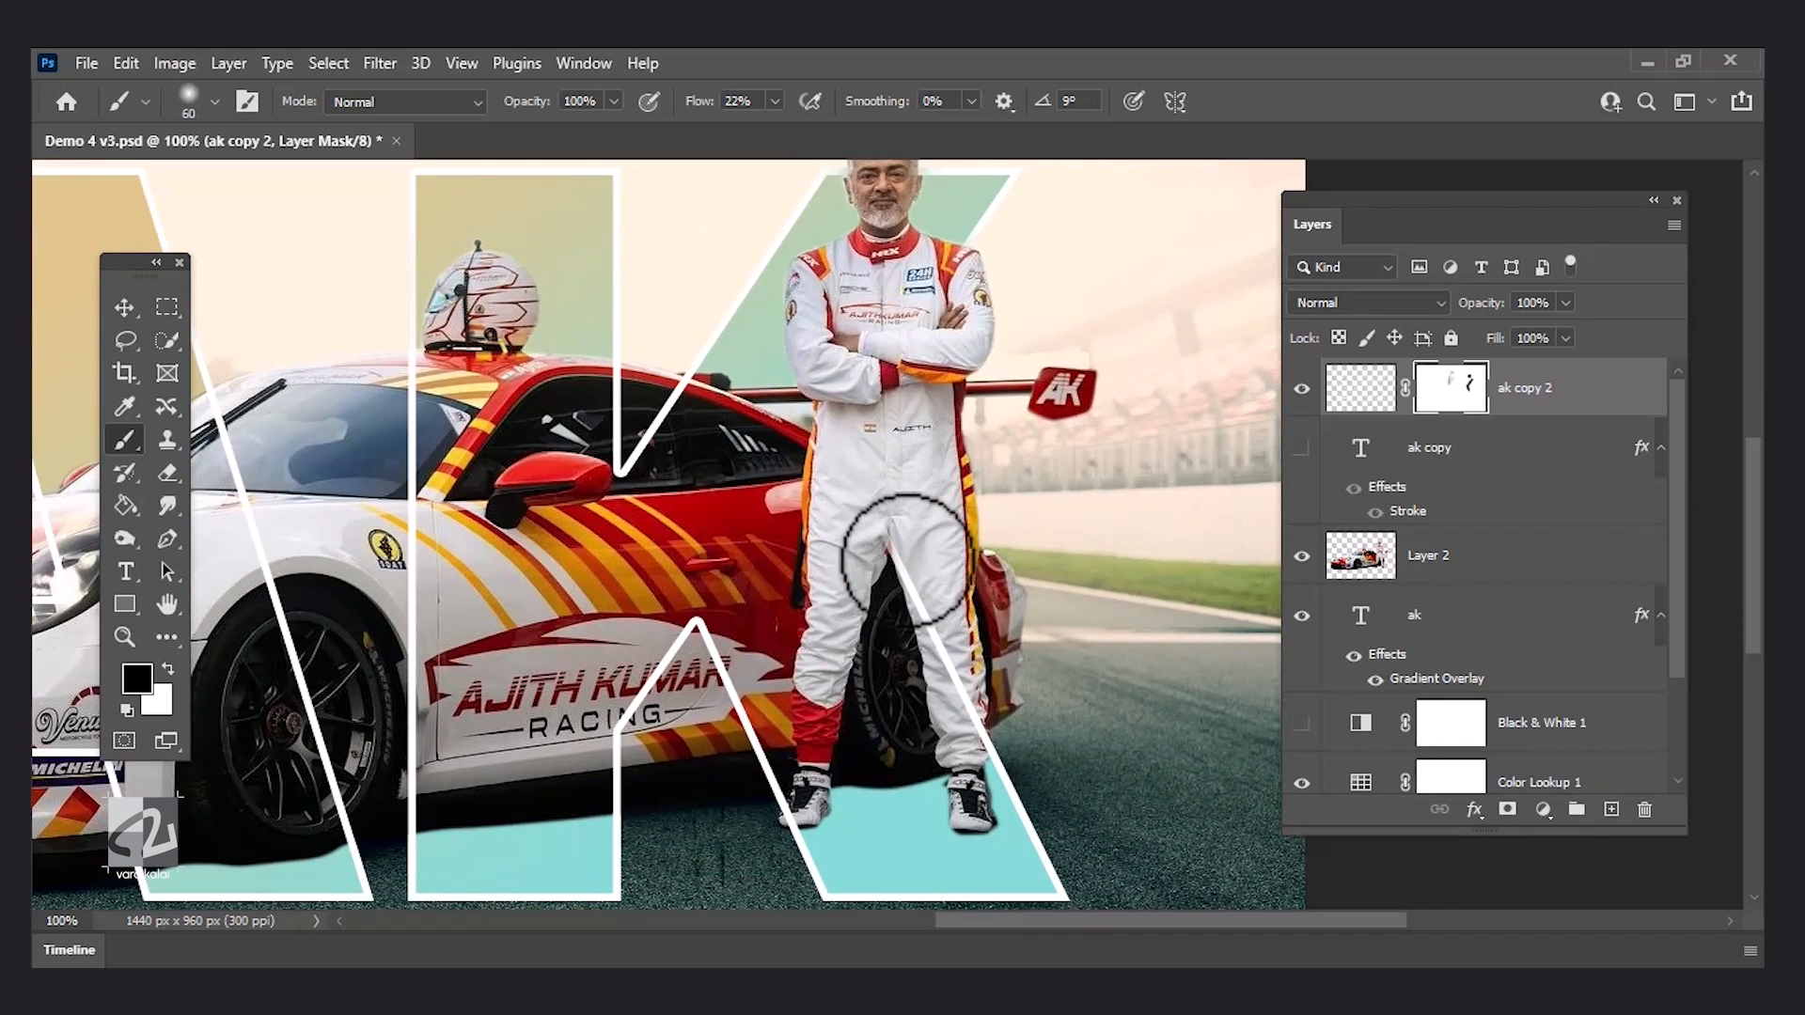
pyautogui.moveTo(919, 555); pyautogui.dragTo(941, 743)
# - Mask out the A's white outline over the car's hood and headlight with a black size 35 brush
pyautogui.hotkey('ctrl', '-')
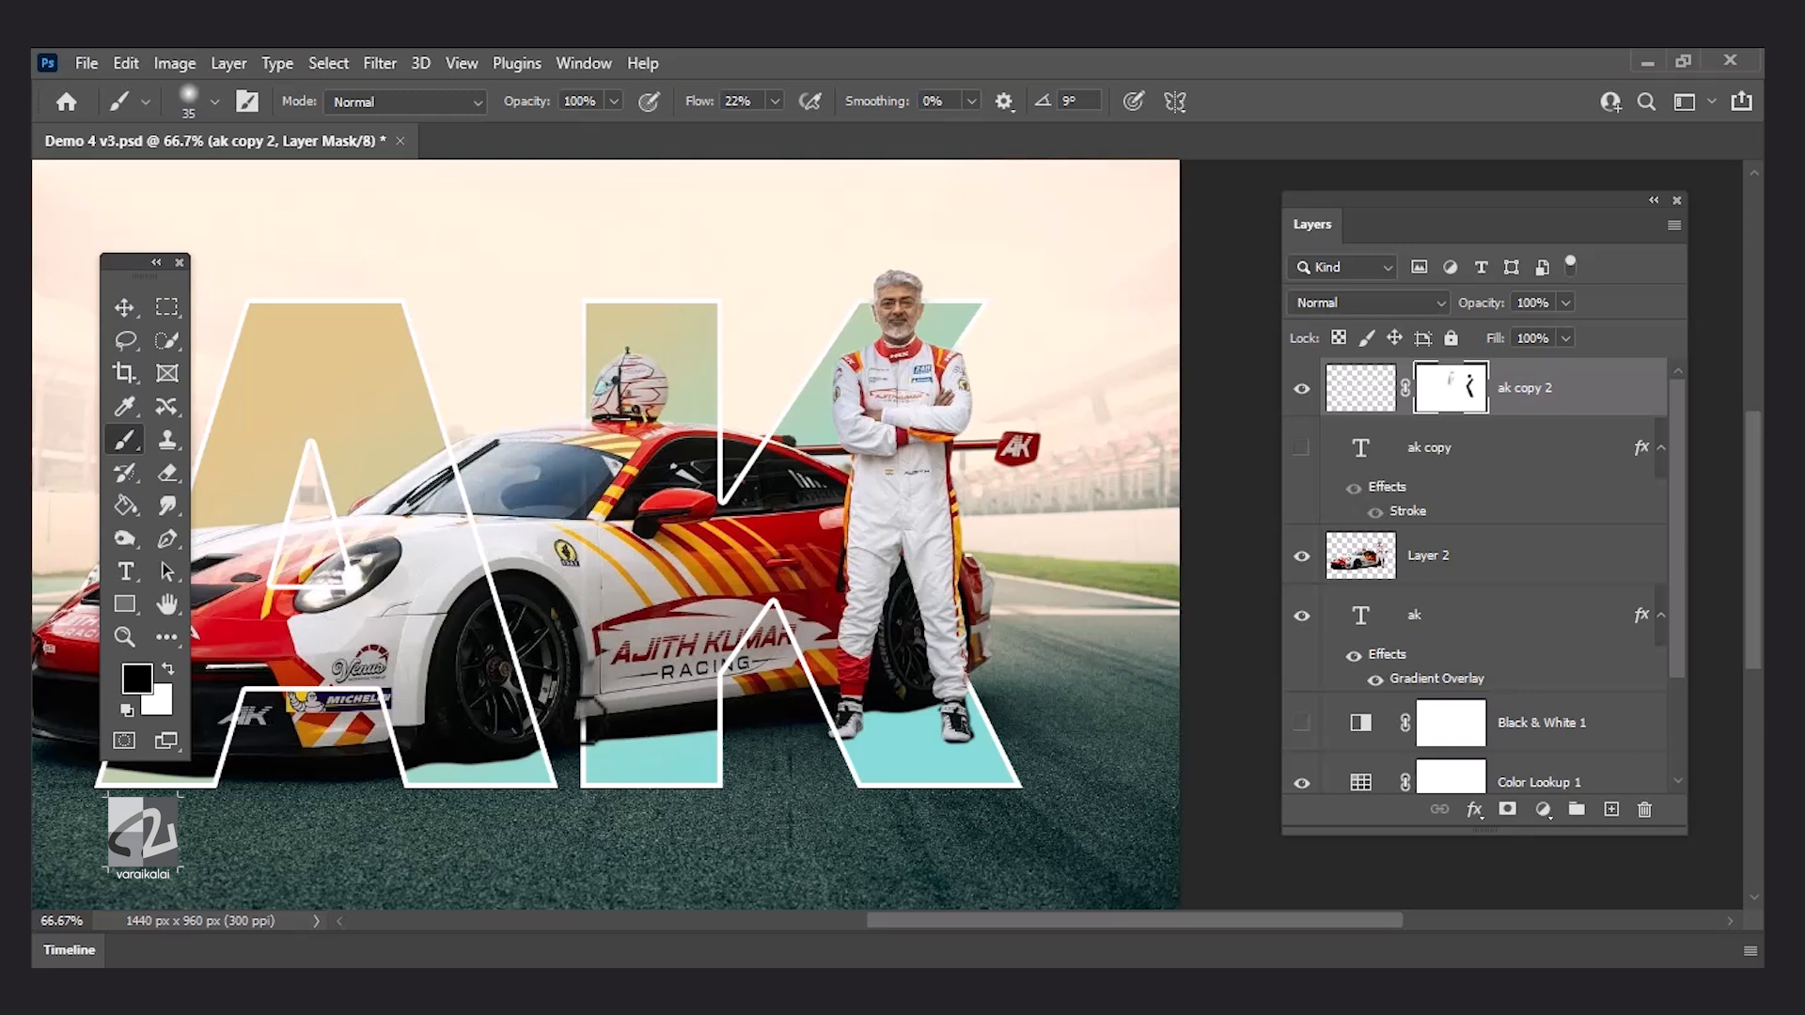
pyautogui.moveTo(594, 625); pyautogui.dragTo(783, 600)
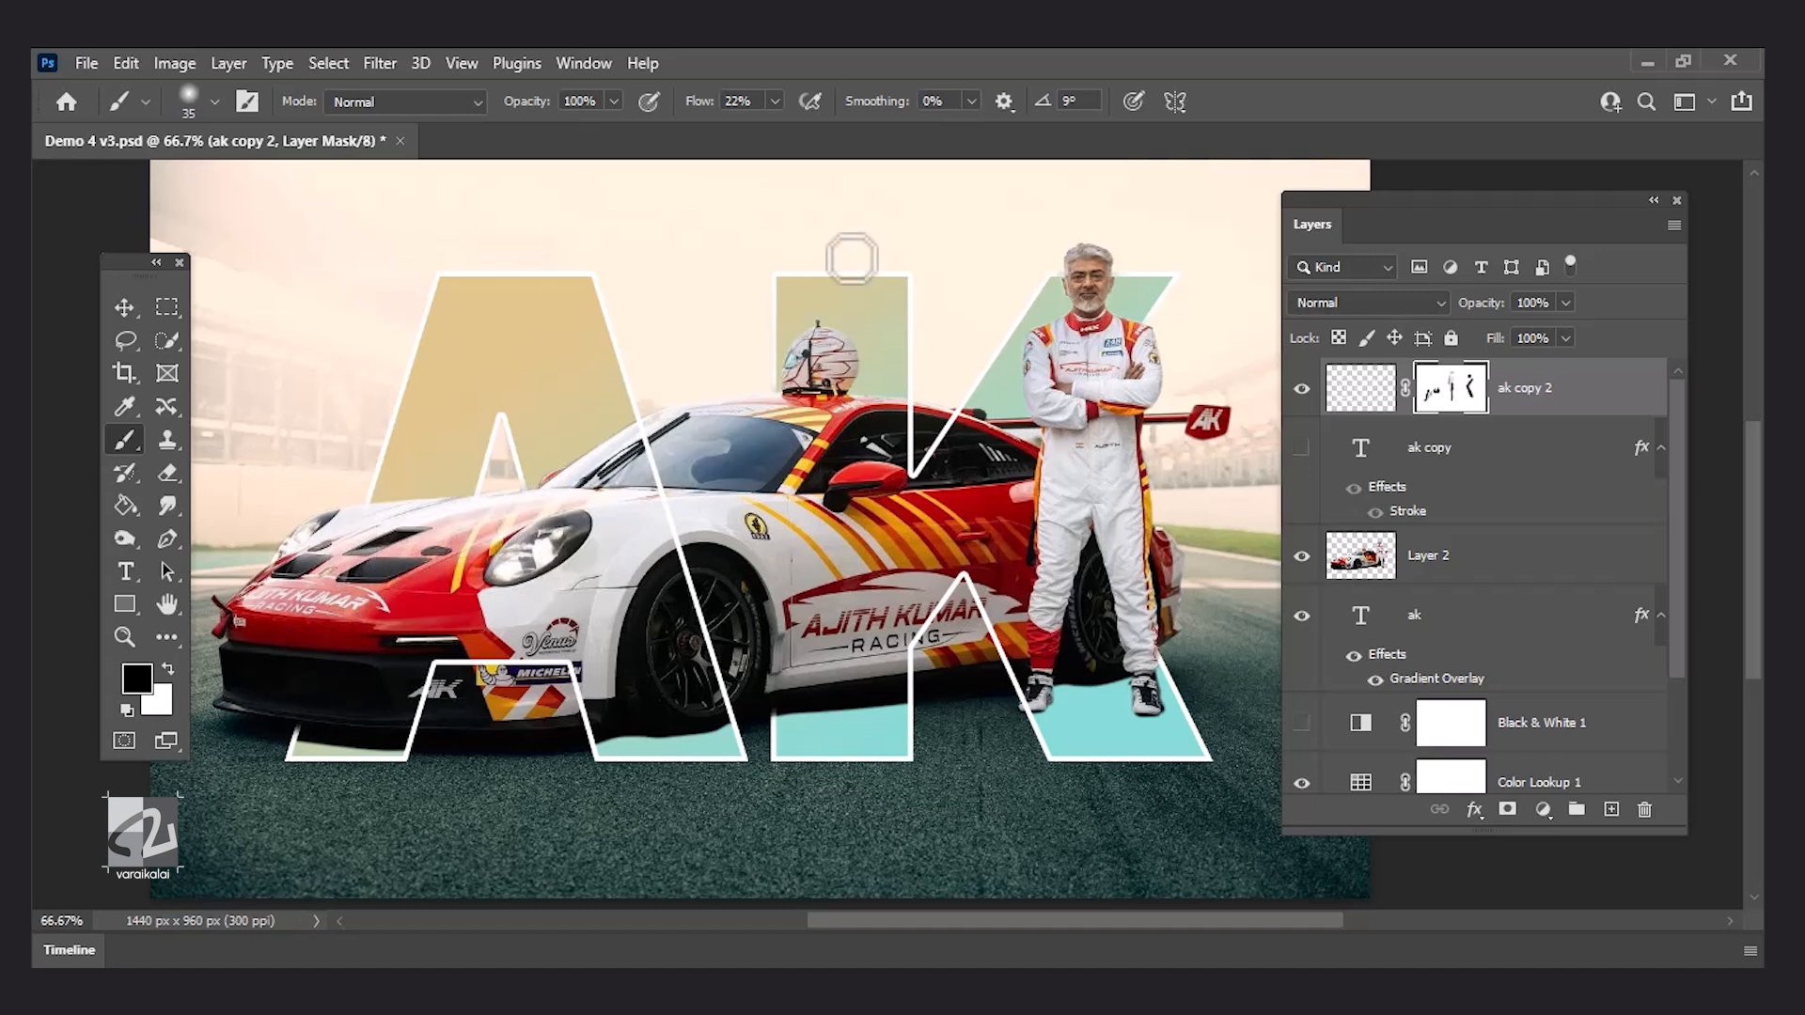
# - Set the ak text layer's Blend If for the underlying layer to a split black point of 0 / 47
pyautogui.scroll(-3, 1674, 639)
pyautogui.doubleClick(1504, 475)
pyautogui.moveTo(1178, 161); pyautogui.dragTo(1627, 193)
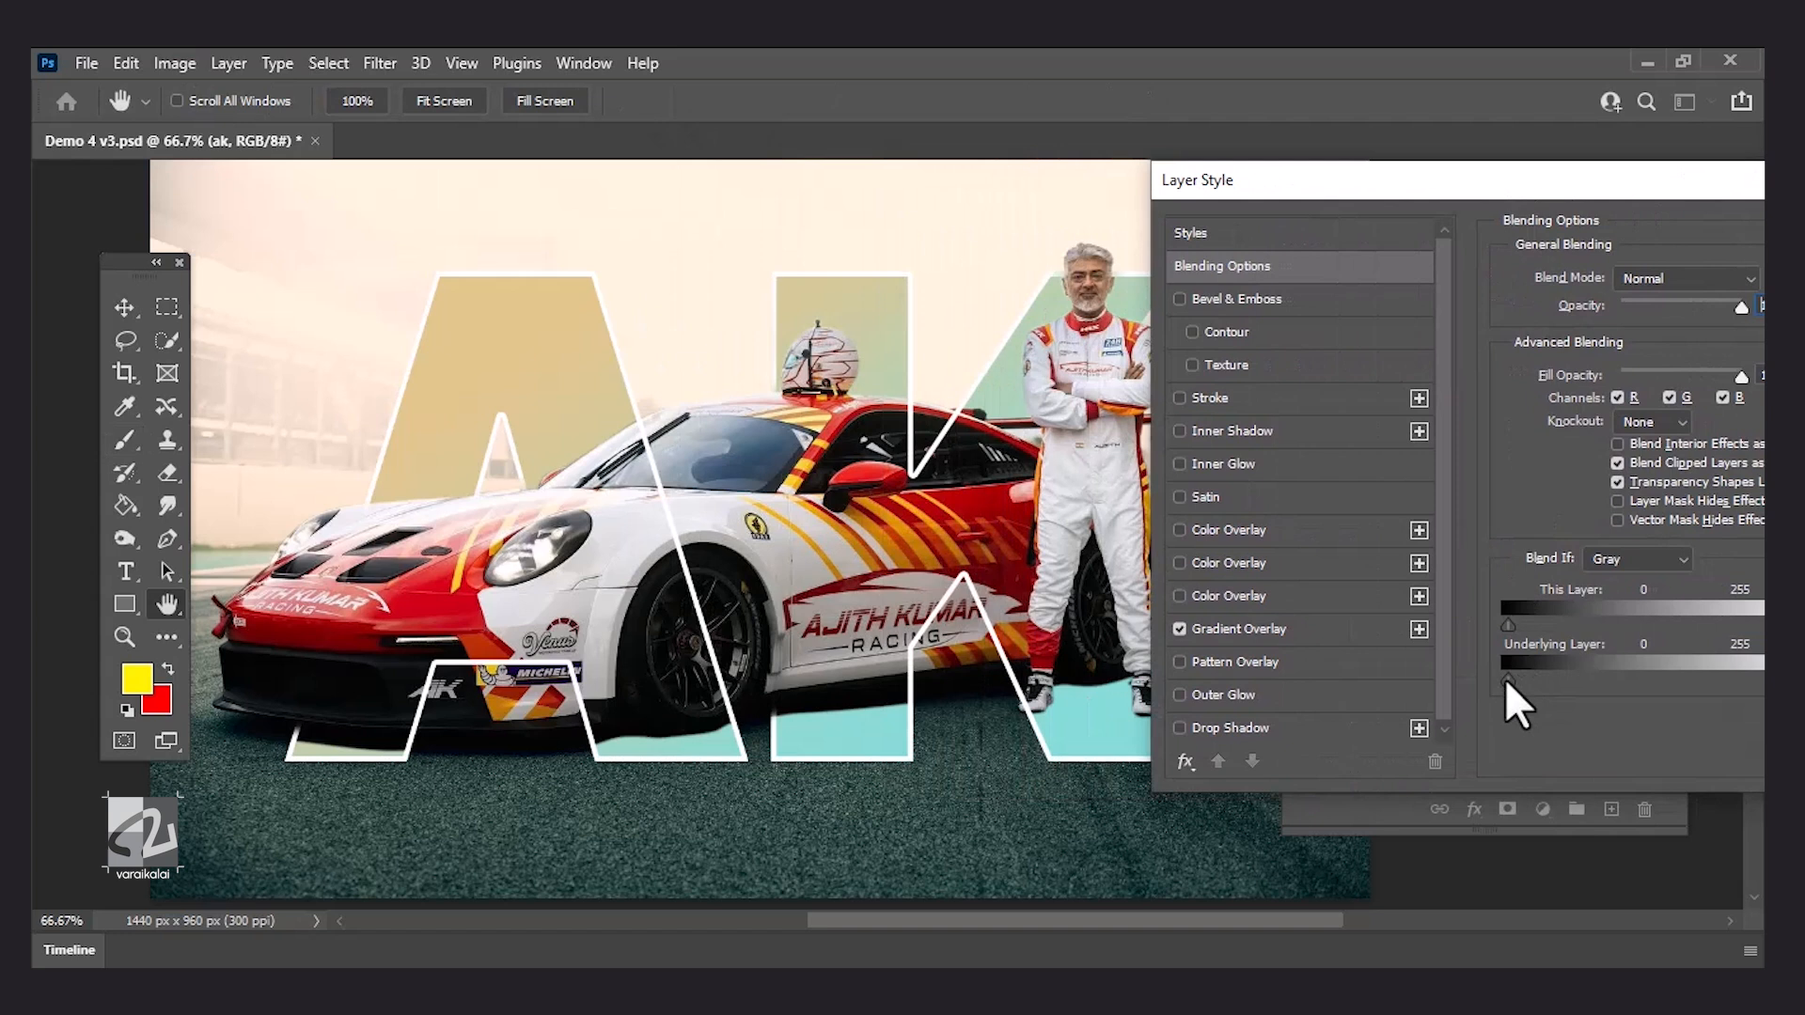
pyautogui.moveTo(1587, 680); pyautogui.dragTo(1468, 666)
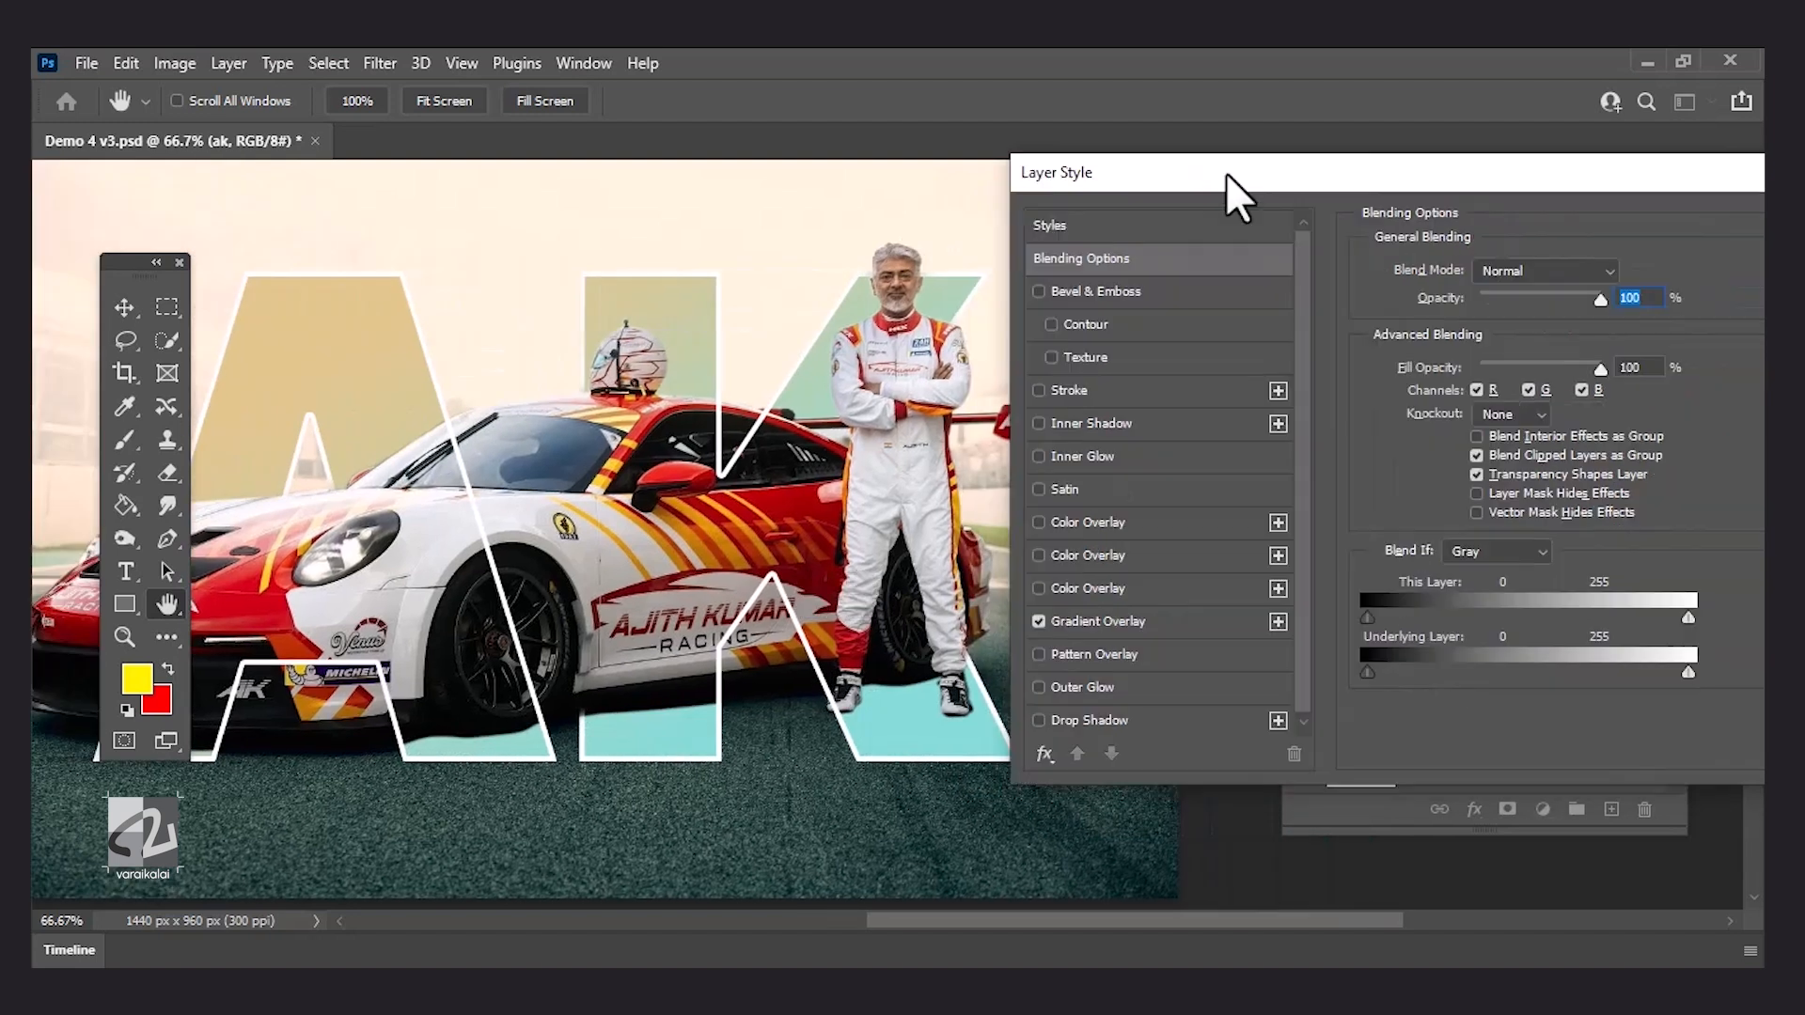
pyautogui.moveTo(1365, 673); pyautogui.dragTo(1425, 669)
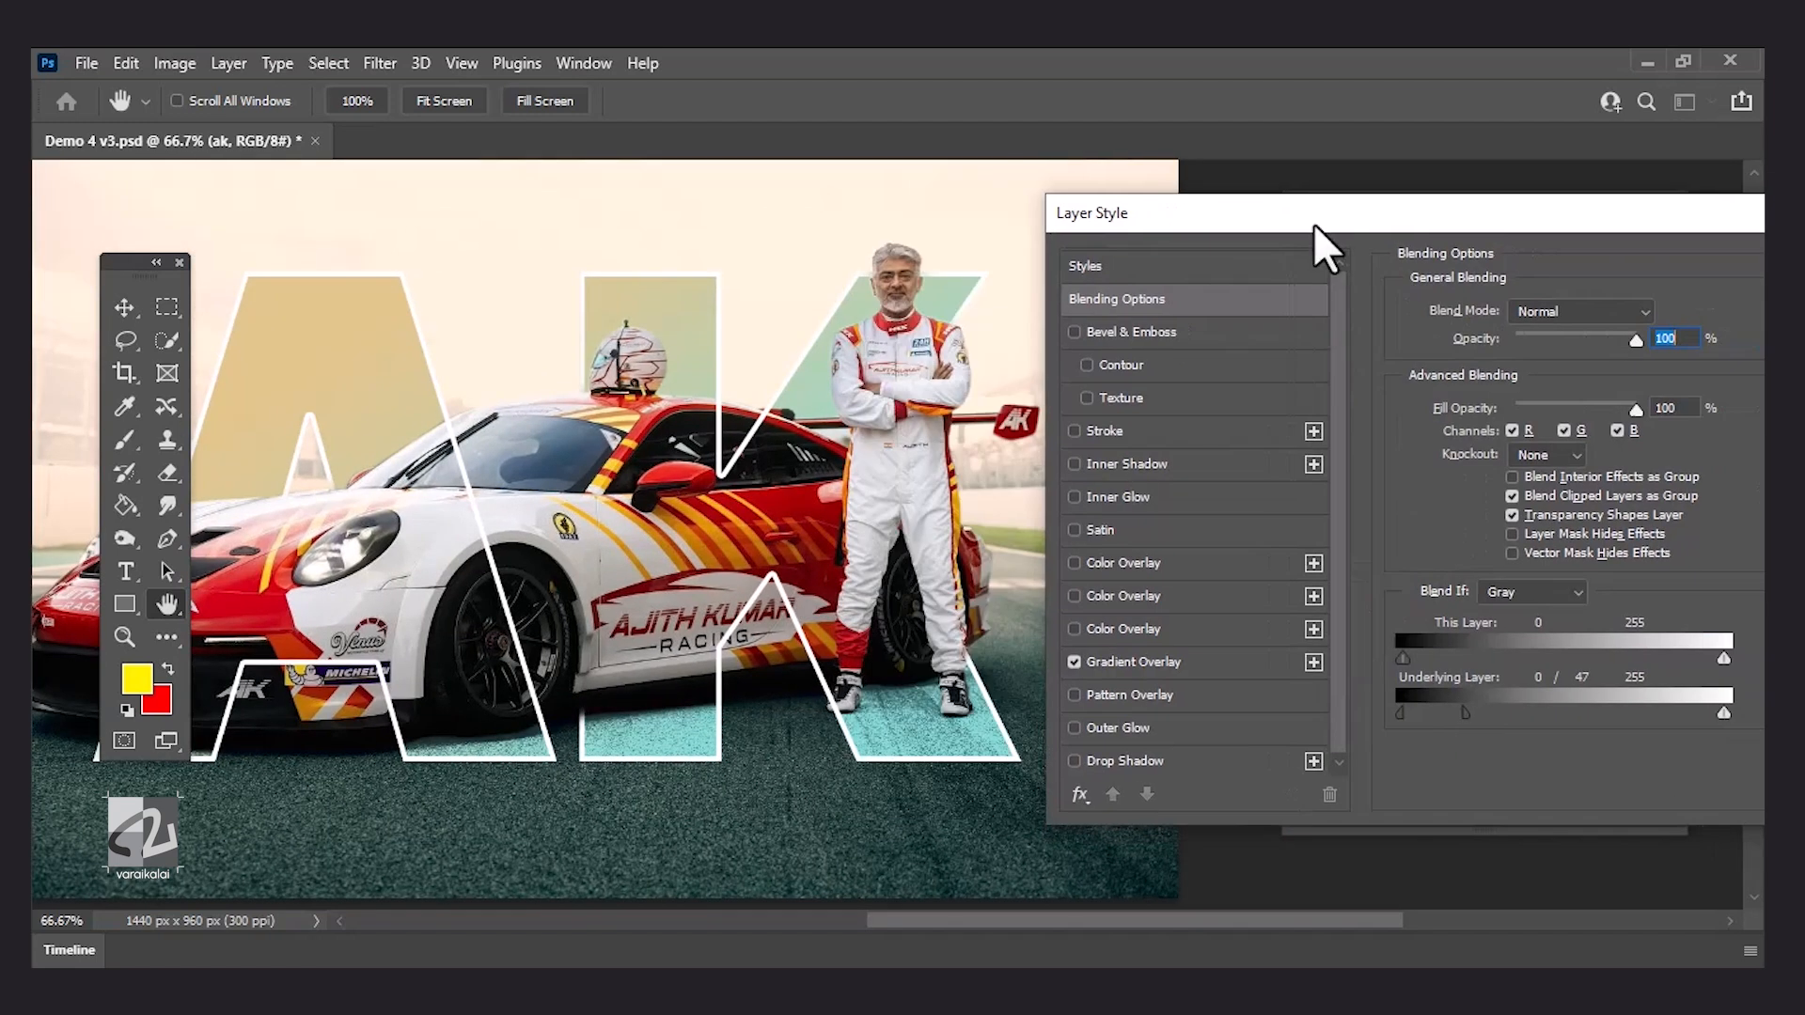
pyautogui.moveTo(1455, 712)
pyautogui.mouseDown()
pyautogui.moveTo(1420, 717)
pyautogui.moveTo(1464, 713)
pyautogui.mouseUp()
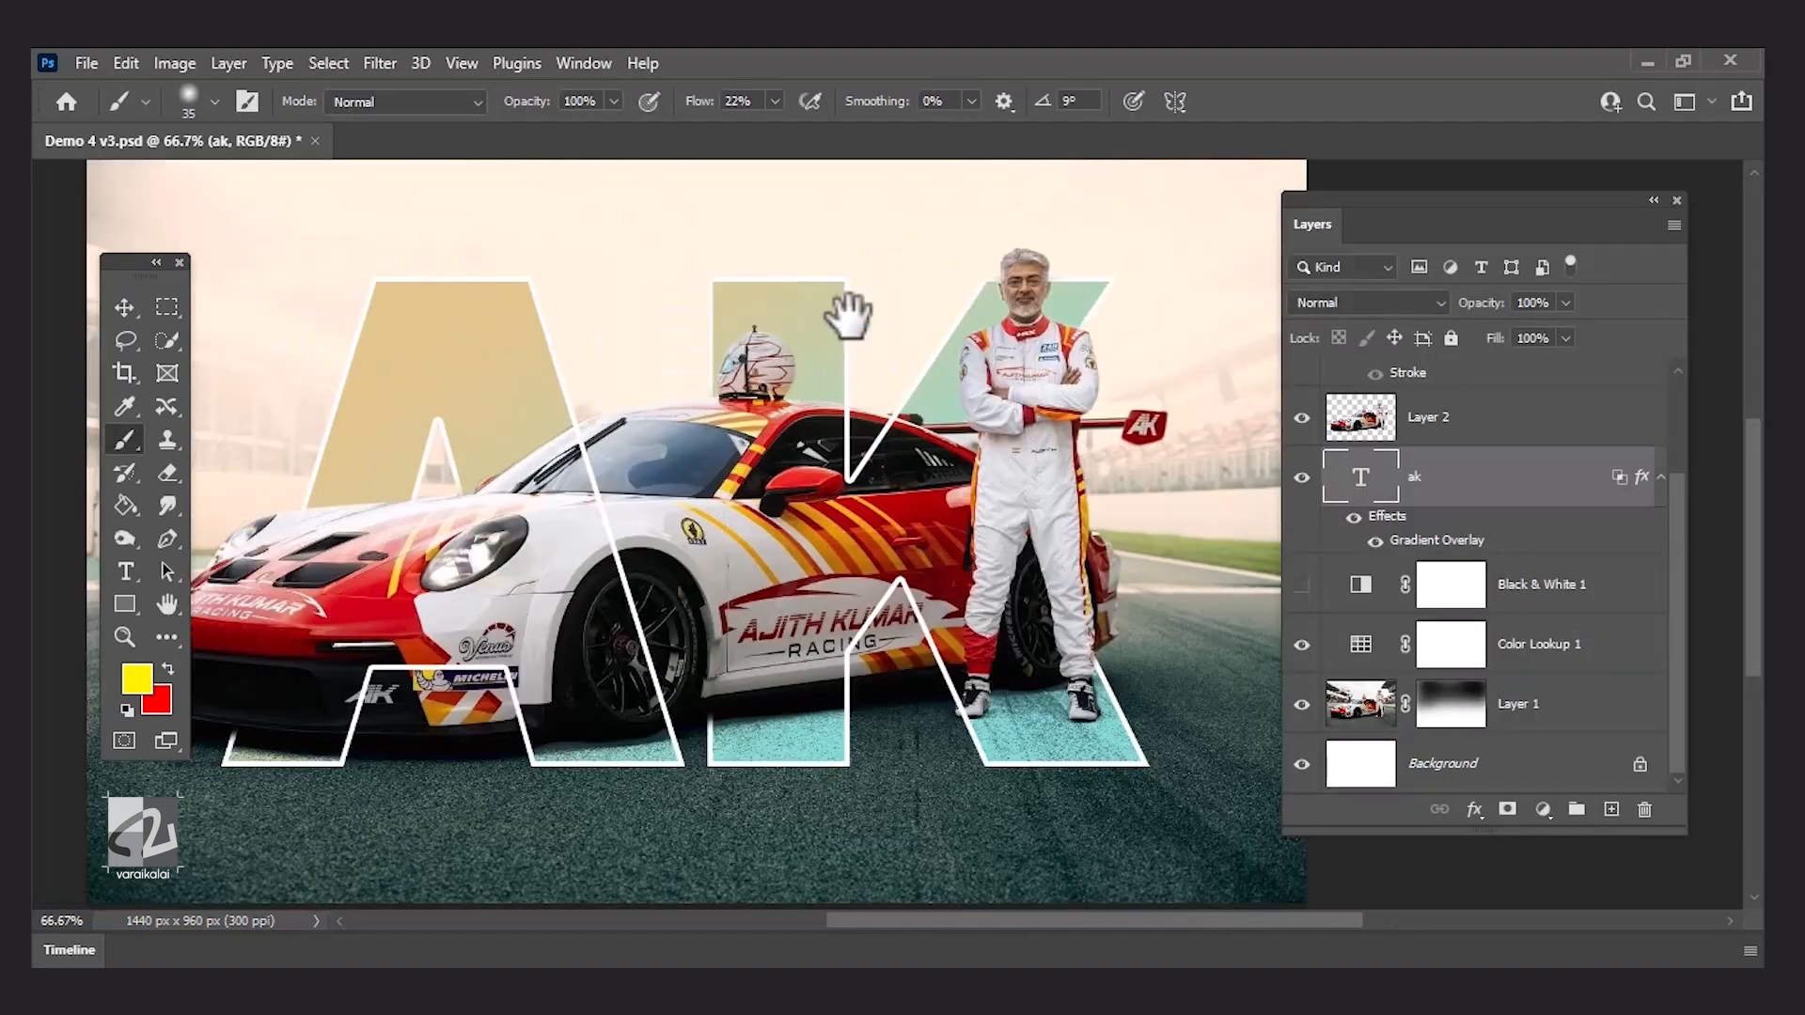